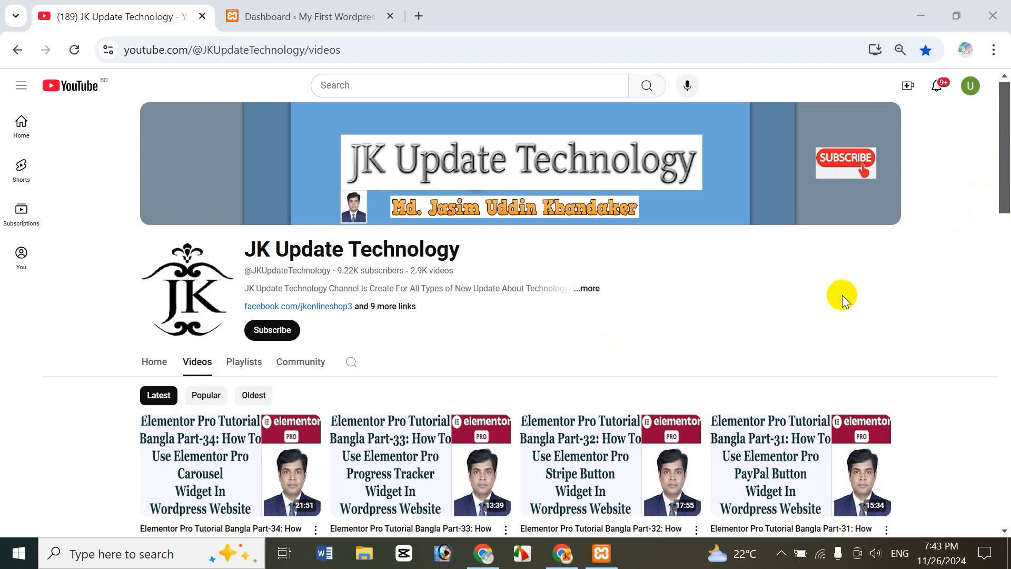
# - Look through the JK Update Technology channel's created playlists and return to its list of videos
pyautogui.moveTo(993, 169)
pyautogui.mouseDown()
pyautogui.moveTo(1004, 319)
pyautogui.moveTo(1006, 174)
pyautogui.mouseUp()
pyautogui.click(245, 313)
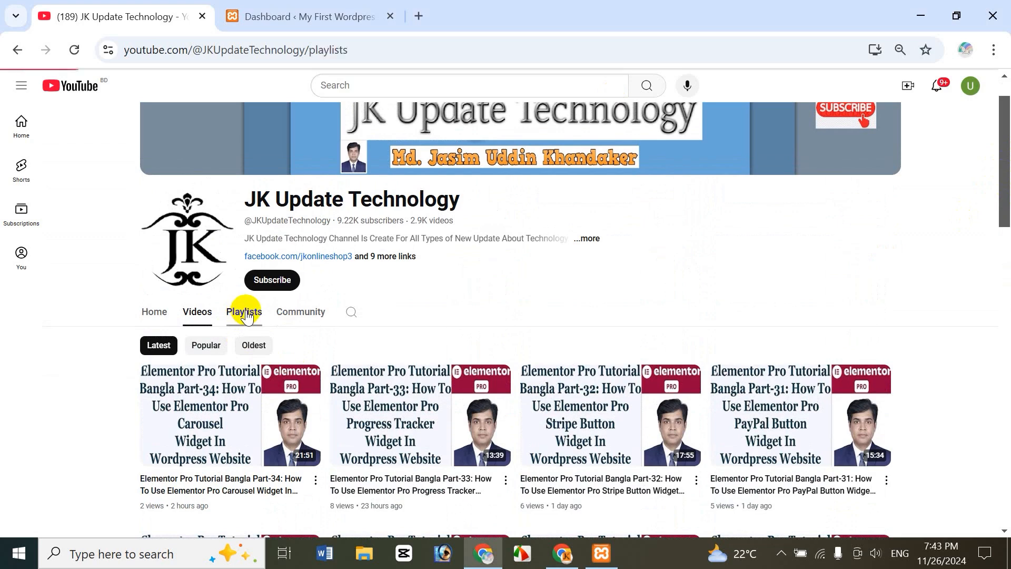
pyautogui.moveTo(1004, 189); pyautogui.dragTo(1004, 255)
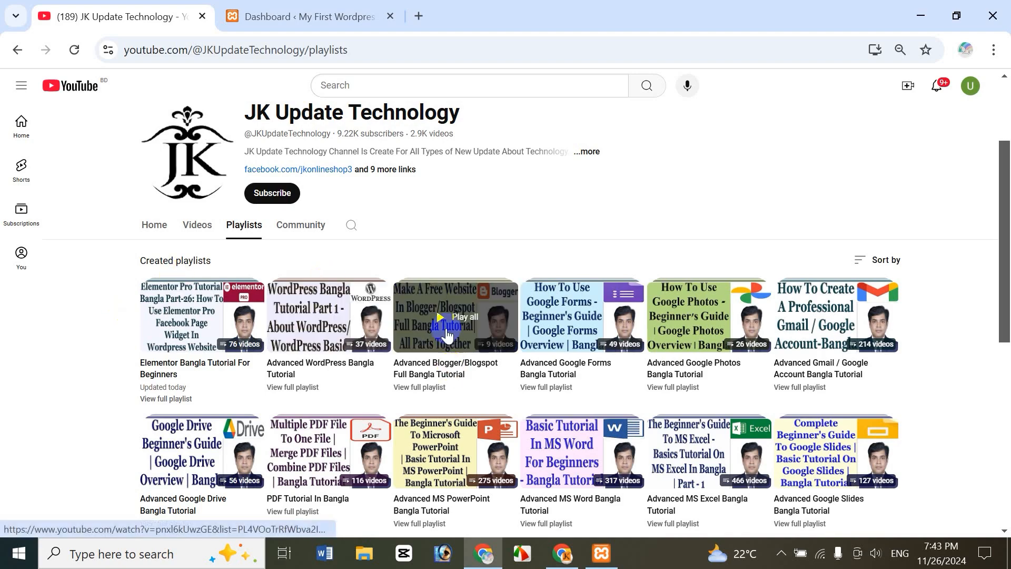
pyautogui.moveTo(1007, 239); pyautogui.dragTo(1007, 363)
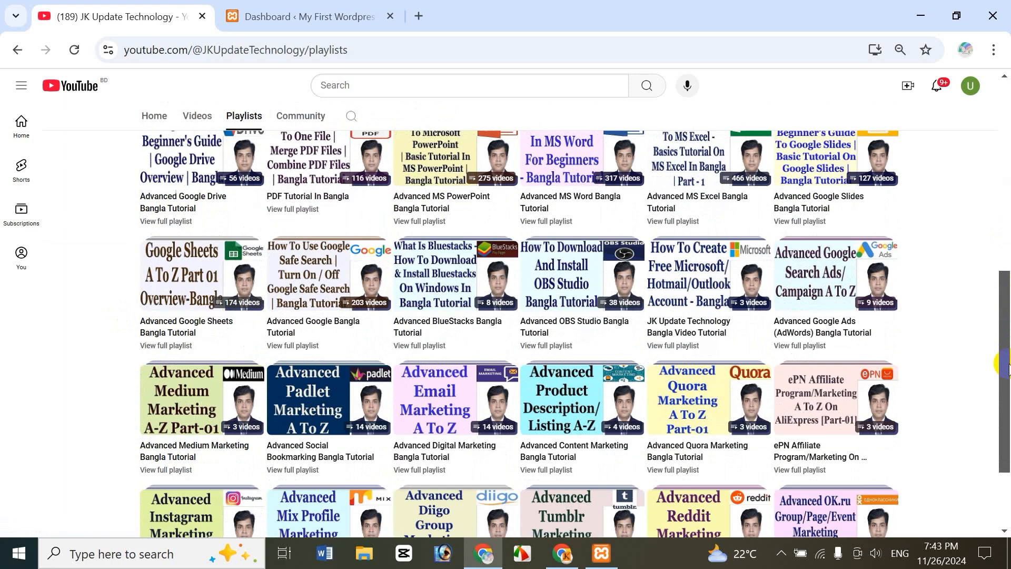
pyautogui.moveTo(1006, 350); pyautogui.dragTo(1007, 203)
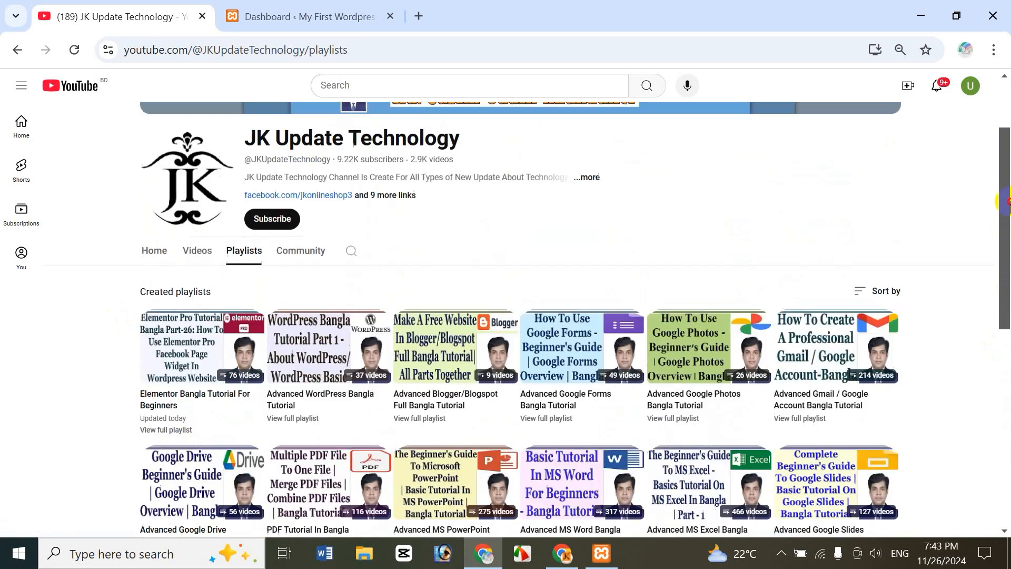
pyautogui.click(200, 269)
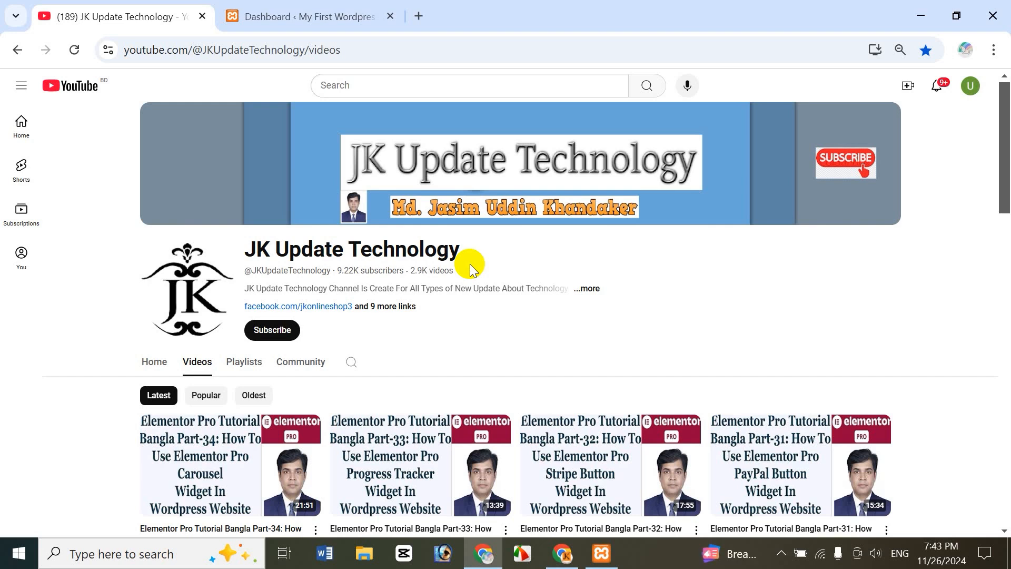
# - Open the live site's WordPress login page at jasimonline.com/wp-admin in a new browser tab
pyautogui.click(416, 16)
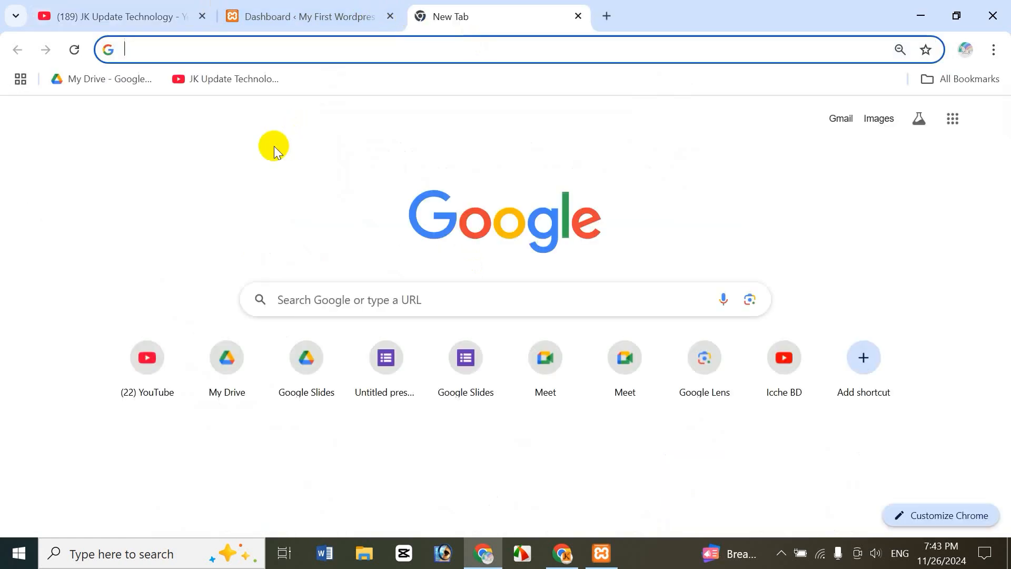
pyautogui.write('j')
pyautogui.press('Right')
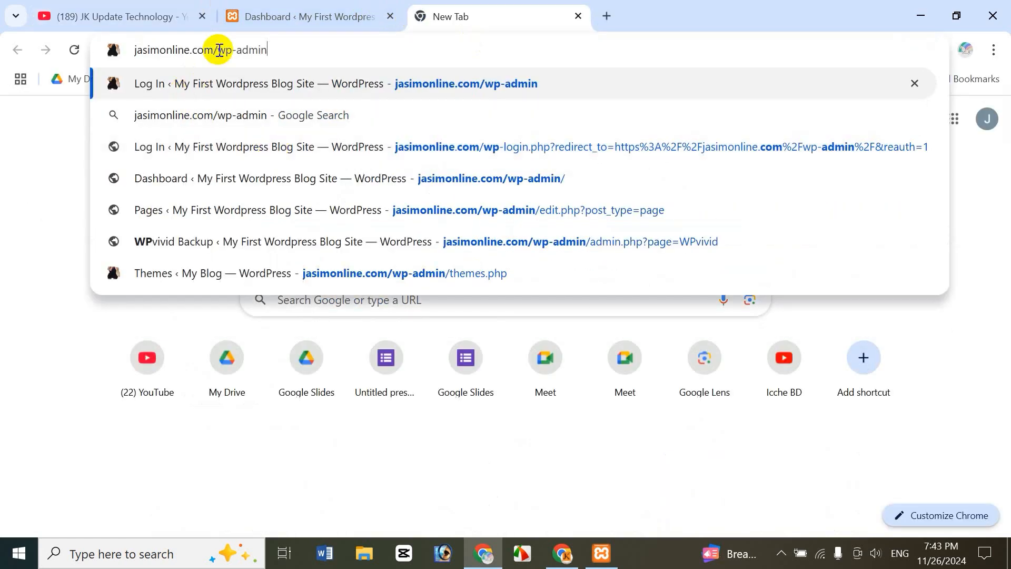
pyautogui.moveTo(217, 49); pyautogui.dragTo(372, 54)
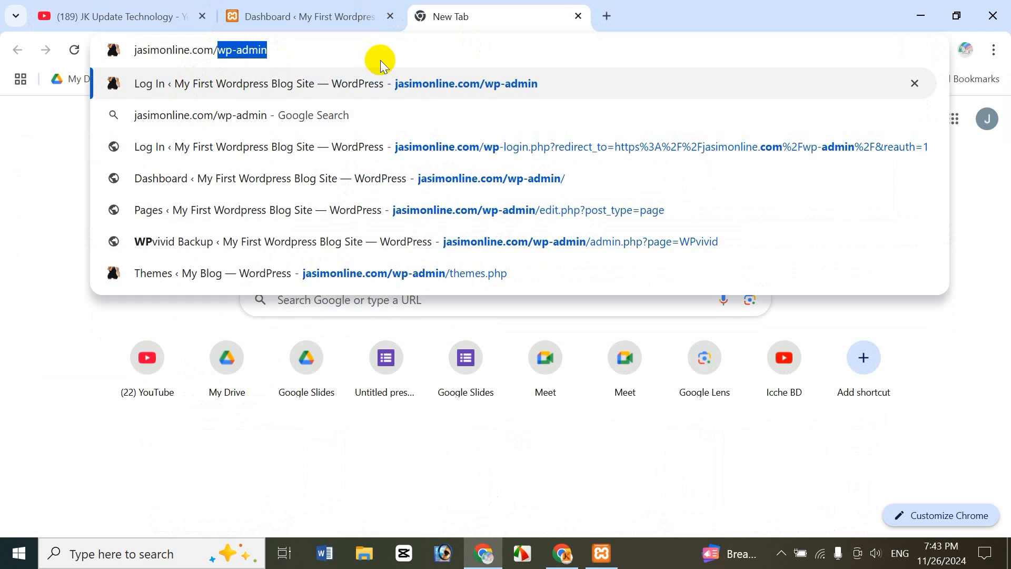
pyautogui.click(346, 51)
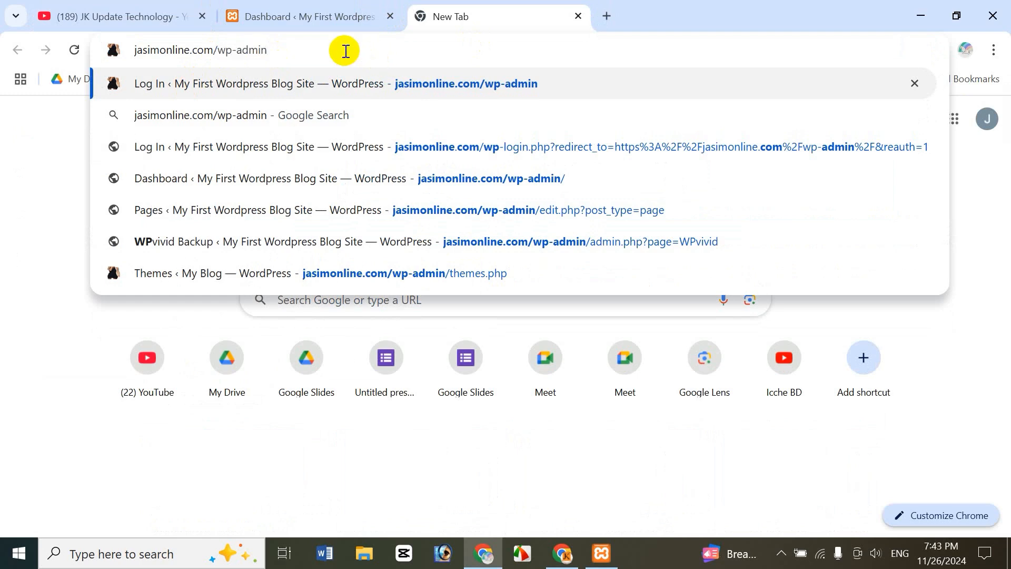
pyautogui.press('Return')
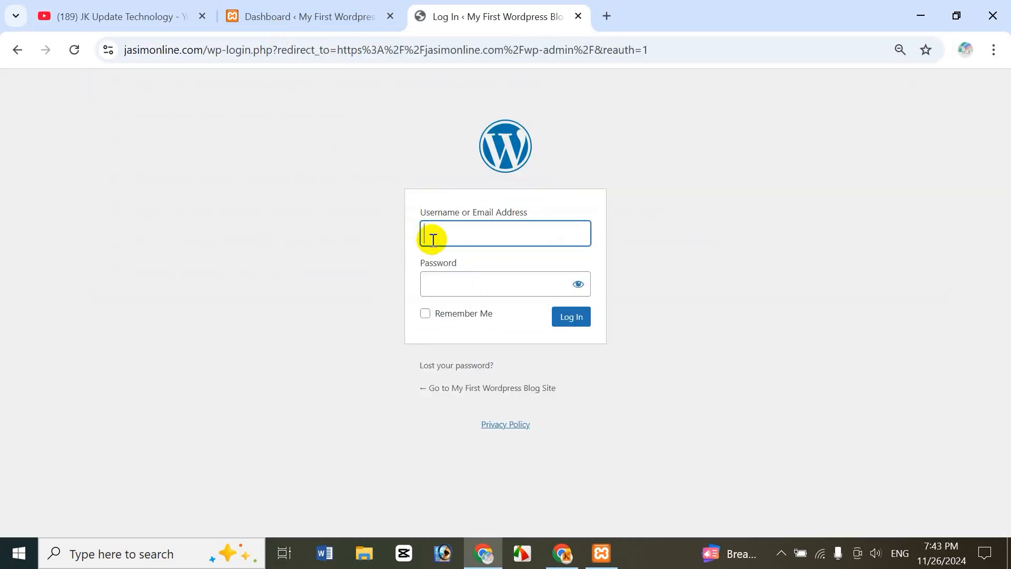
pyautogui.click(334, 16)
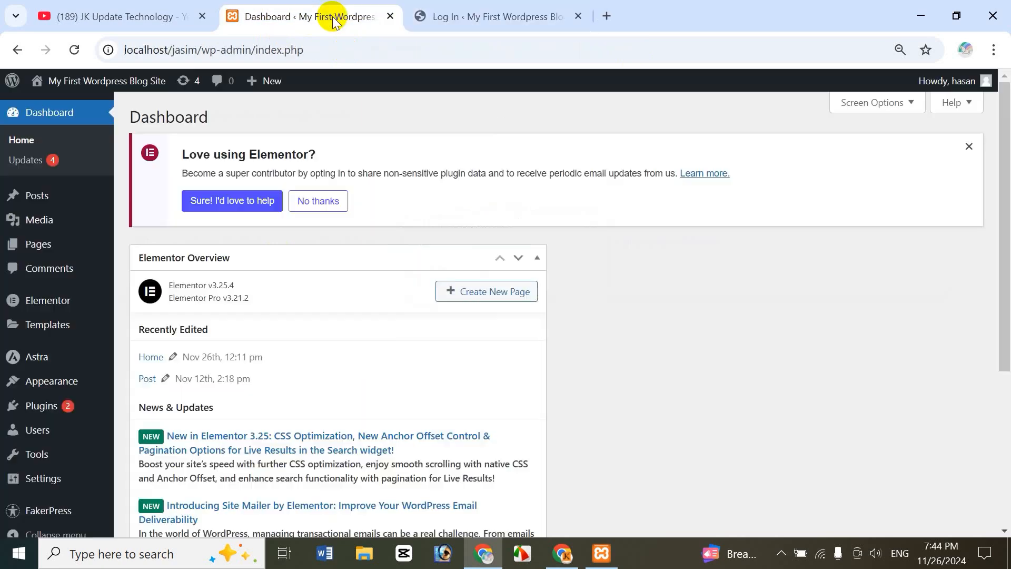
pyautogui.click(506, 21)
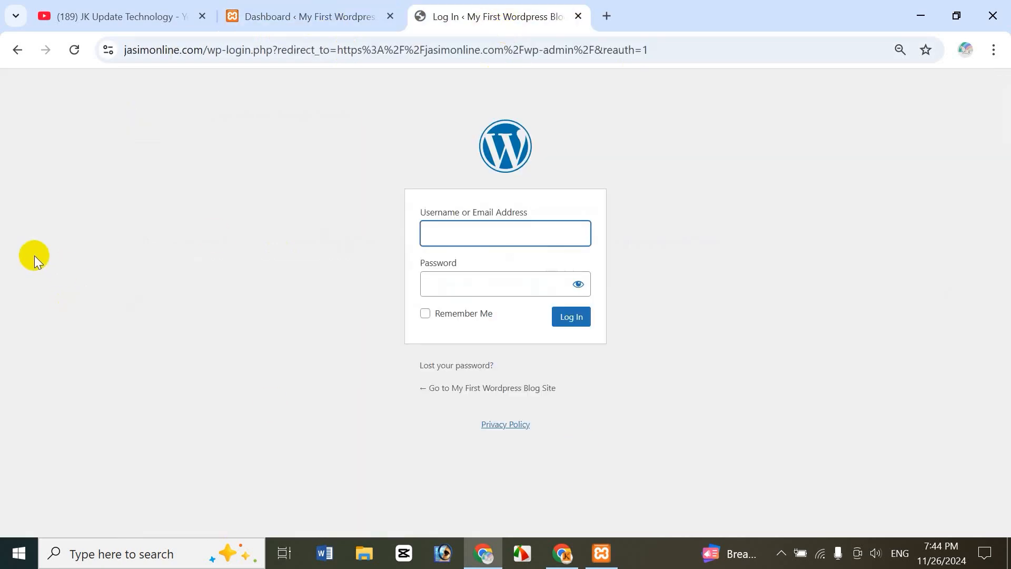
# - Open the XAMPP Control Panel to check the Apache and MySQL modules, and minimize it
pyautogui.click(111, 12)
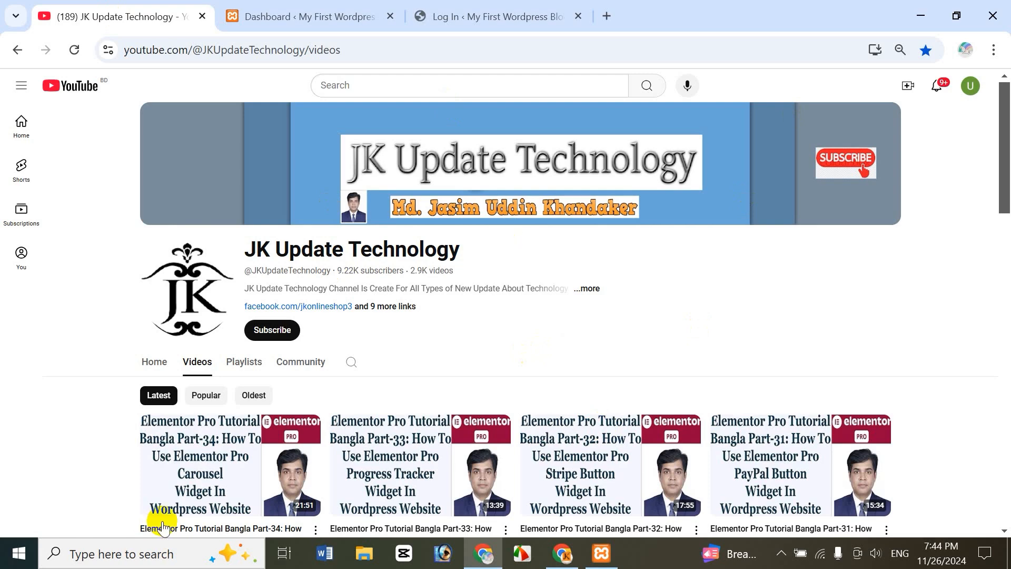
pyautogui.click(79, 555)
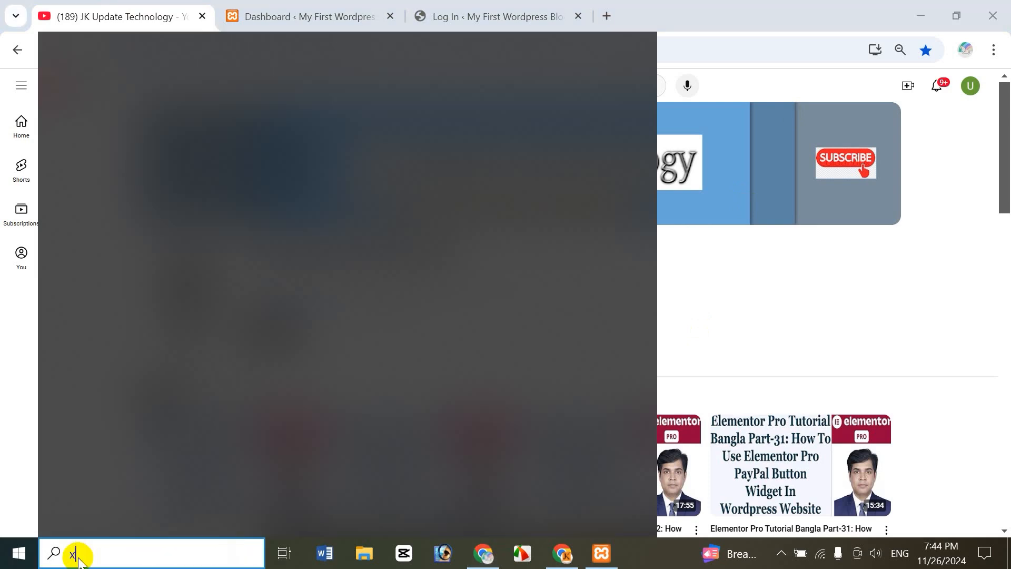
pyautogui.write('xam')
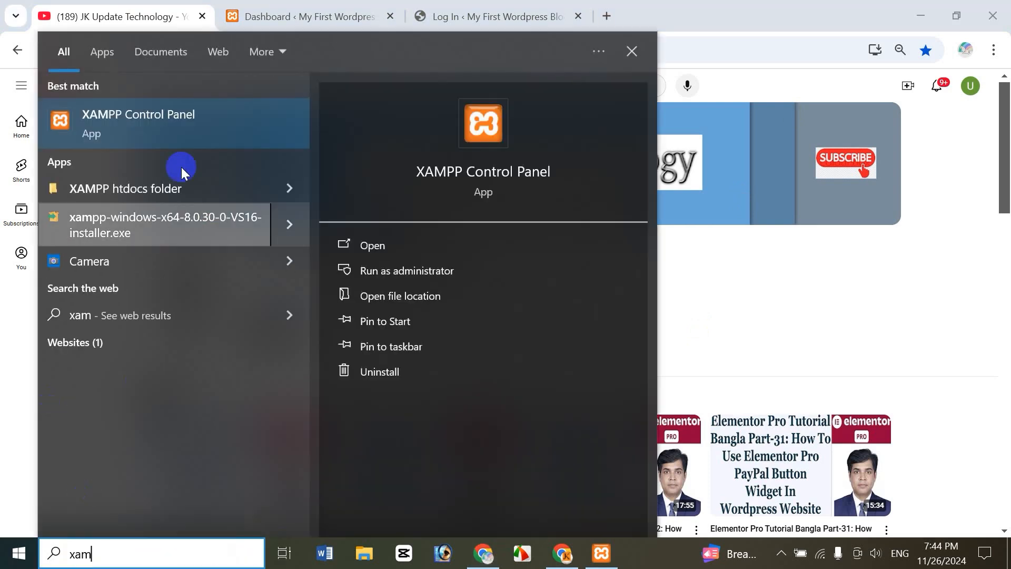
pyautogui.press('Return')
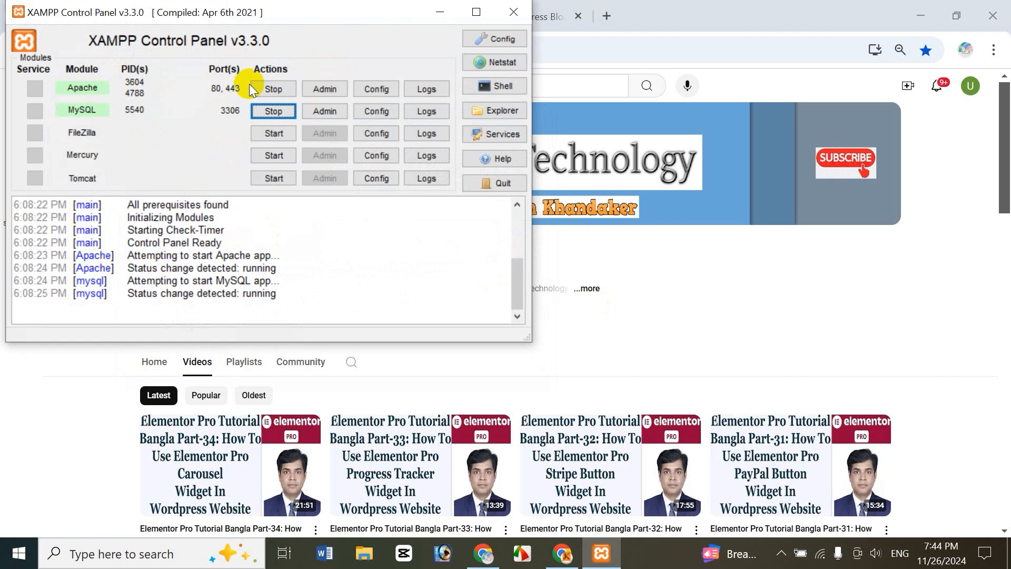
pyautogui.click(446, 16)
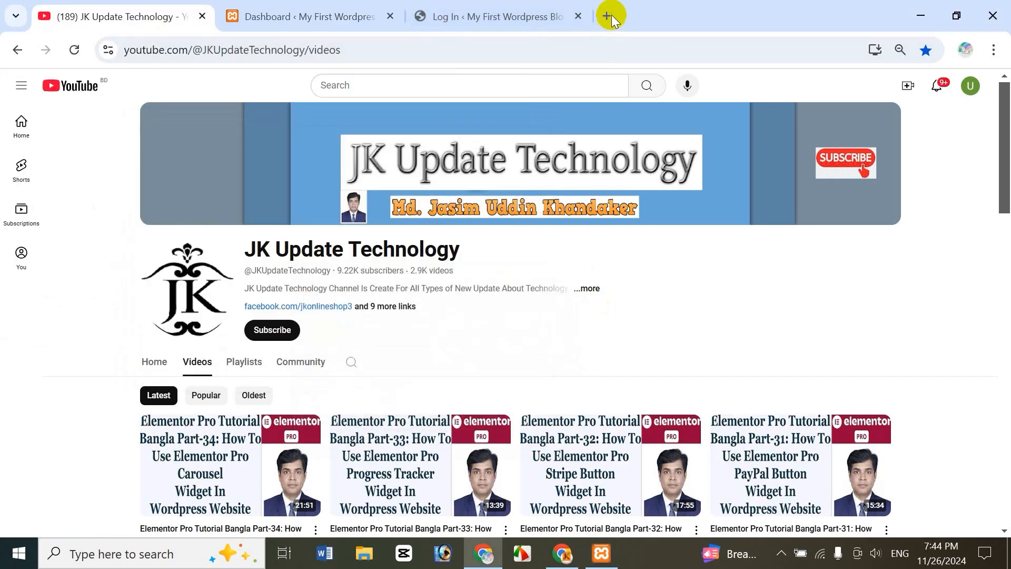
# - Enter the local admin address localhost/jasim/wp-admin in a new tab and highlight its site folder and wp-admin parts
pyautogui.click(607, 13)
pyautogui.write('l')
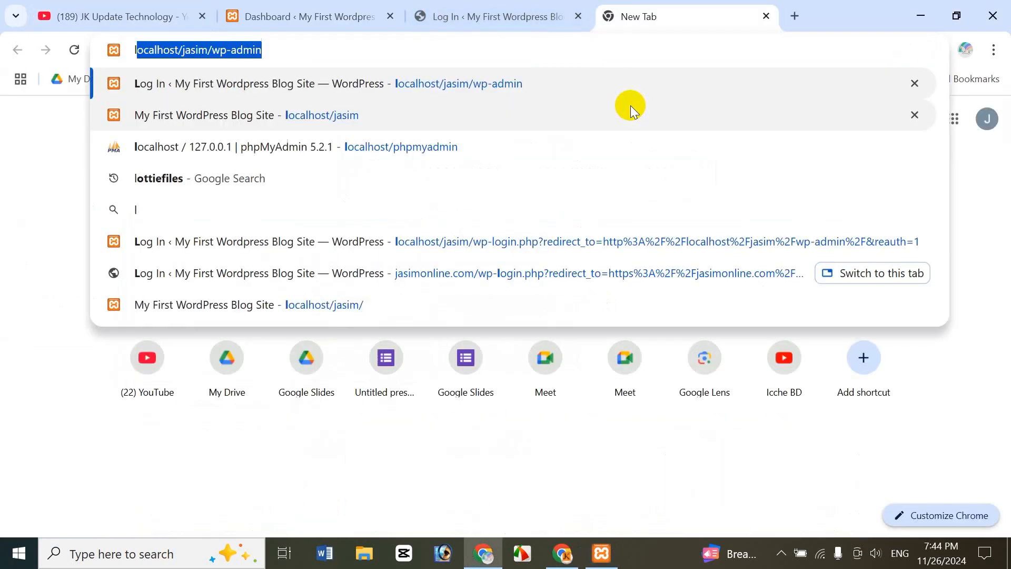
pyautogui.press('Right')
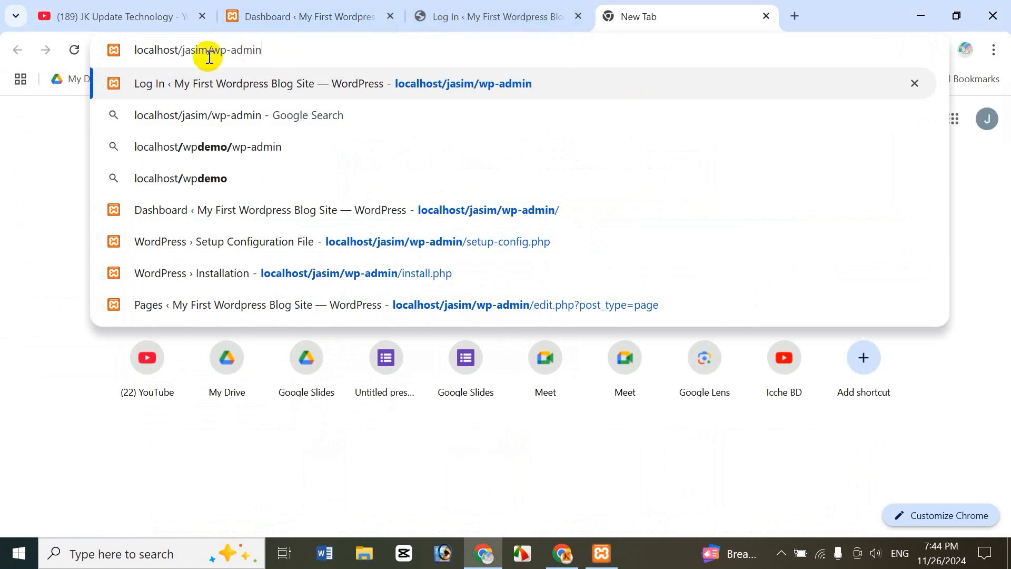
pyautogui.moveTo(177, 50); pyautogui.dragTo(293, 47)
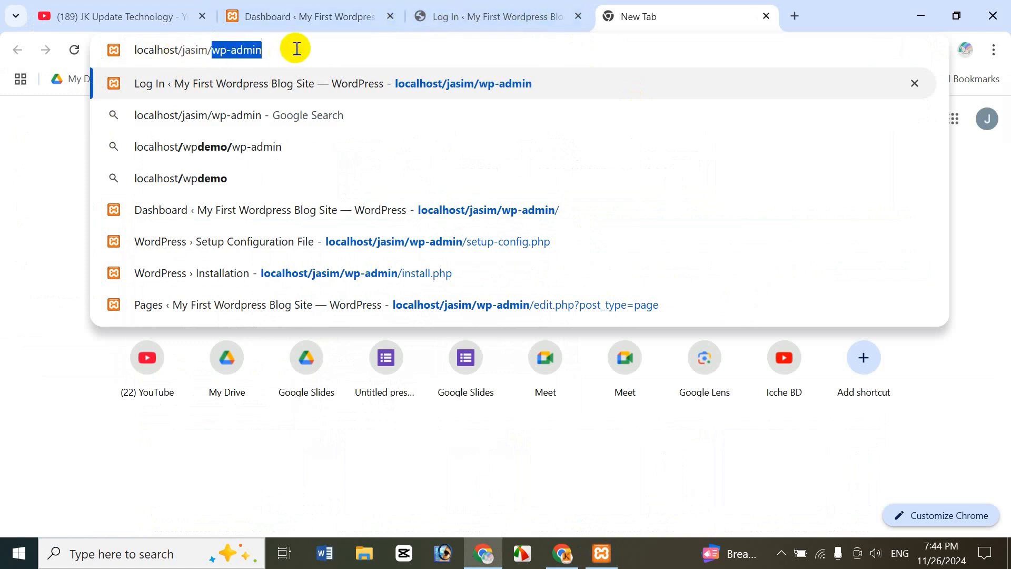
pyautogui.click(297, 51)
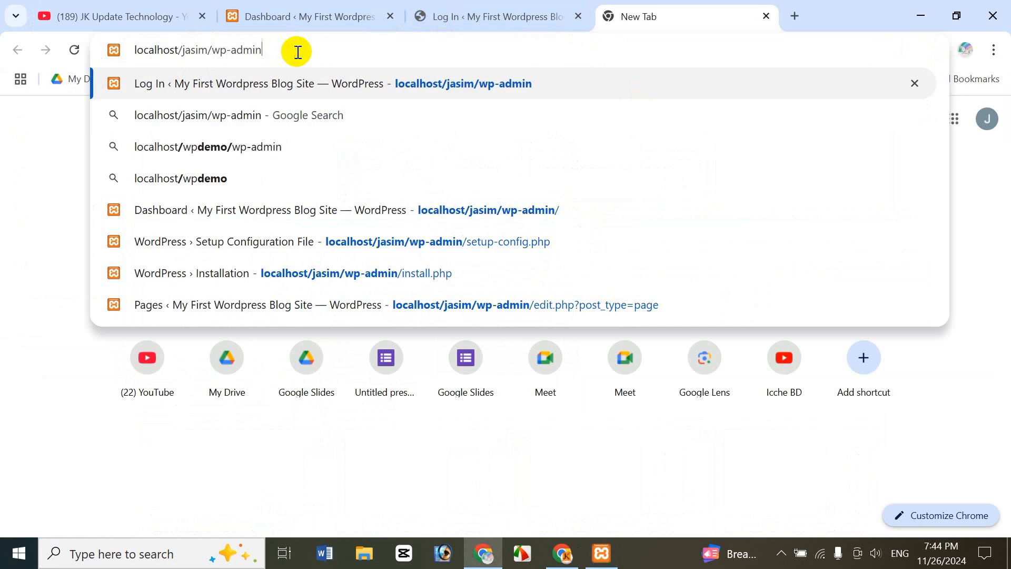
pyautogui.doubleClick(195, 50)
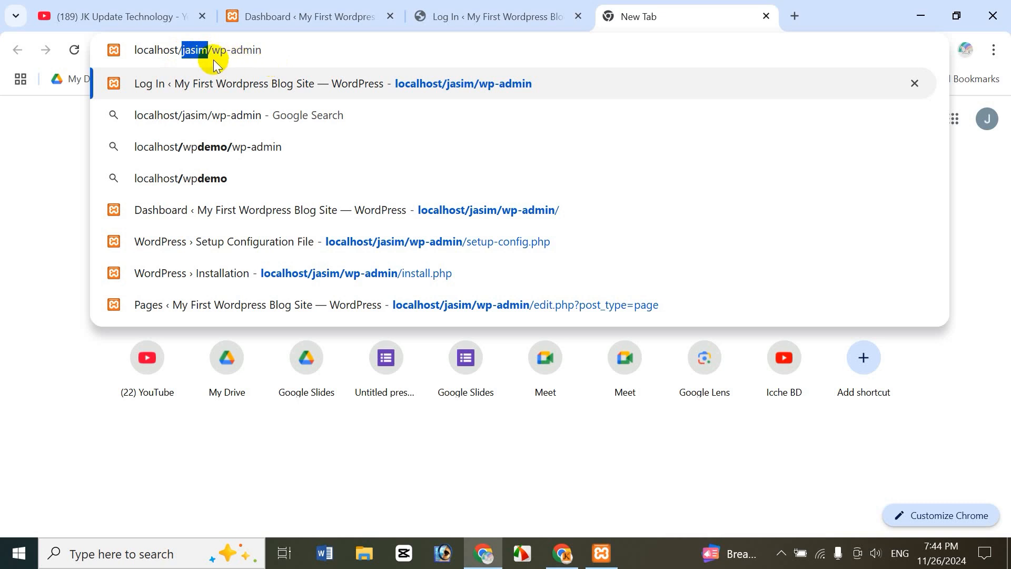
pyautogui.moveTo(213, 51); pyautogui.dragTo(307, 57)
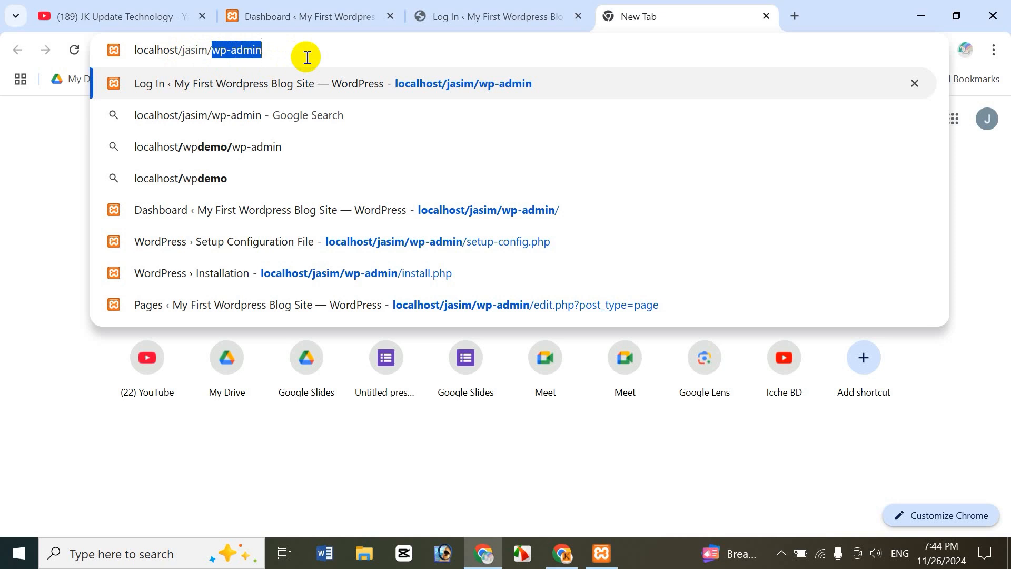
# - Return to the local site's WordPress dashboard and open the Features section of Elementor's settings
pyautogui.click(506, 21)
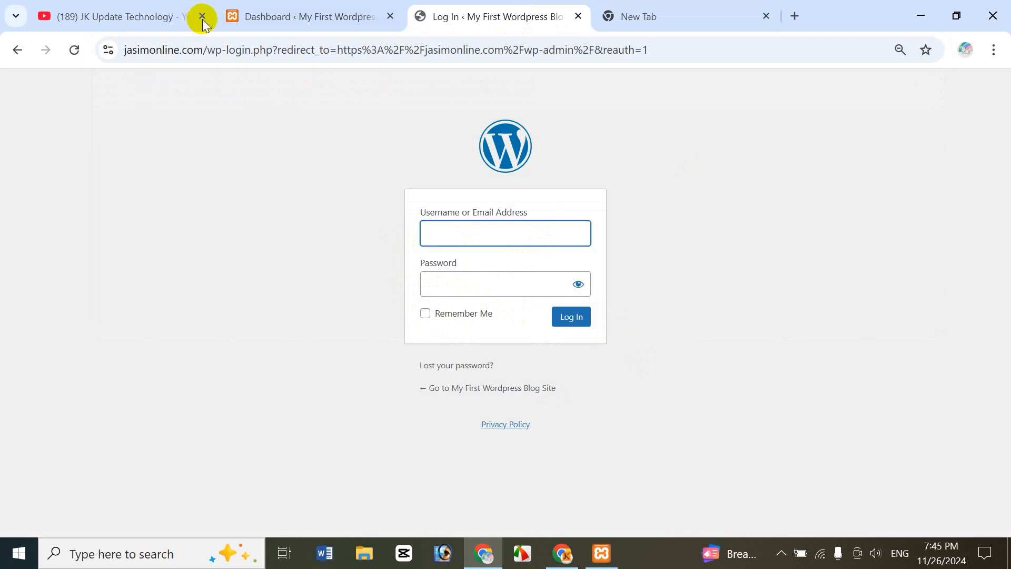
pyautogui.click(283, 12)
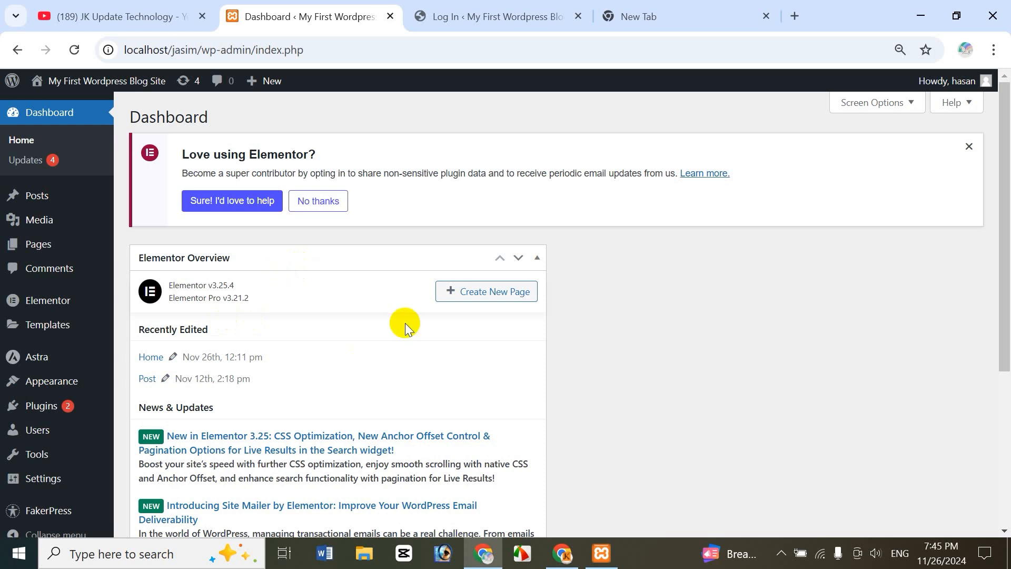
pyautogui.click(64, 301)
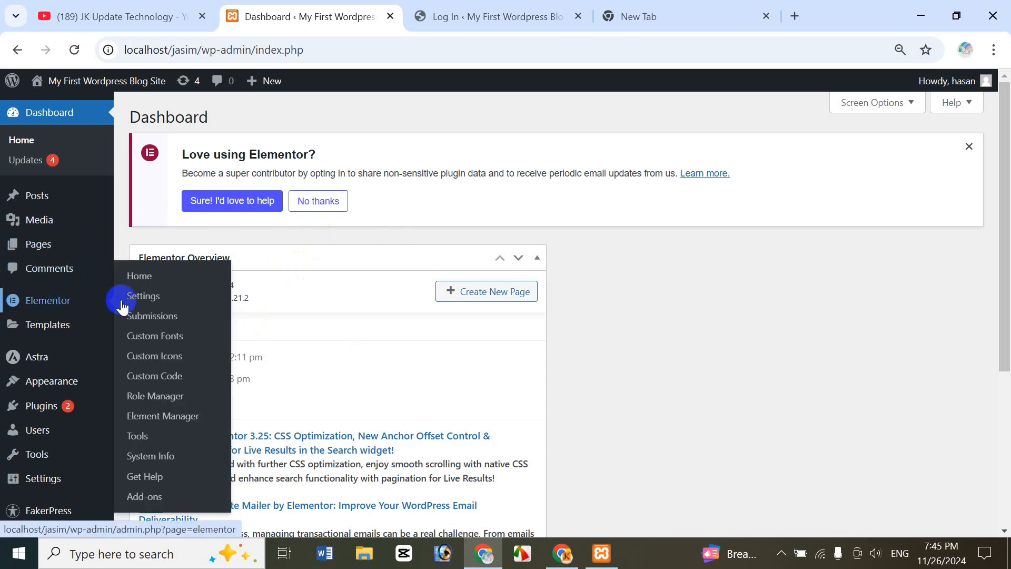
pyautogui.click(146, 298)
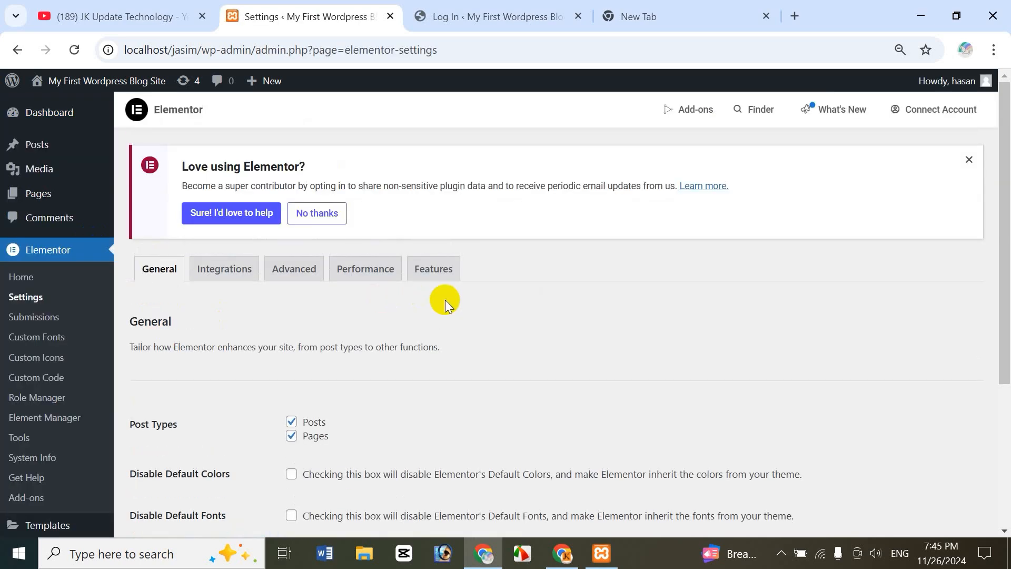
pyautogui.click(442, 277)
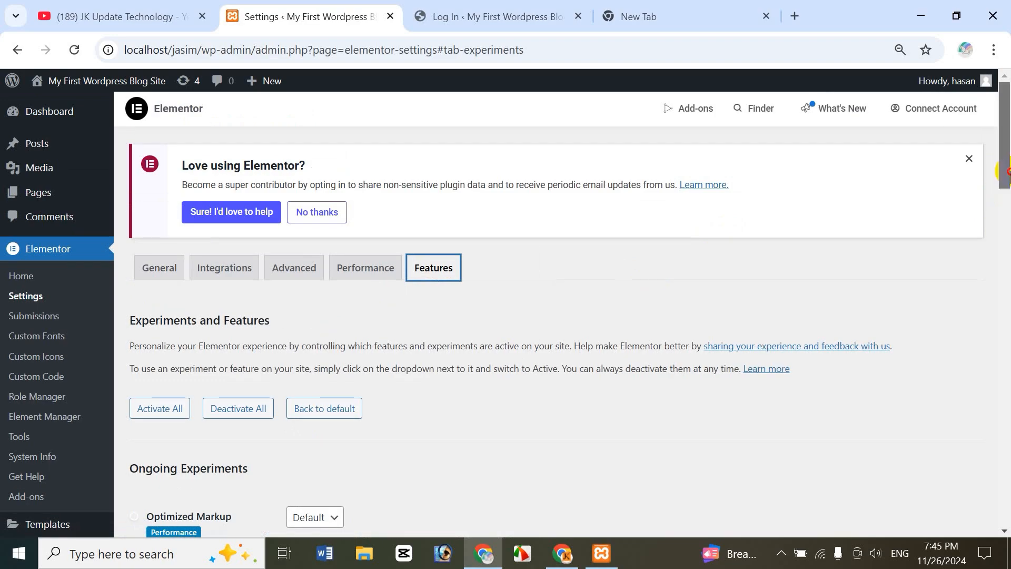
# - Set Elementor's Taxonomy Filter feature to Active and save the settings
pyautogui.moveTo(1003, 174); pyautogui.dragTo(1005, 348)
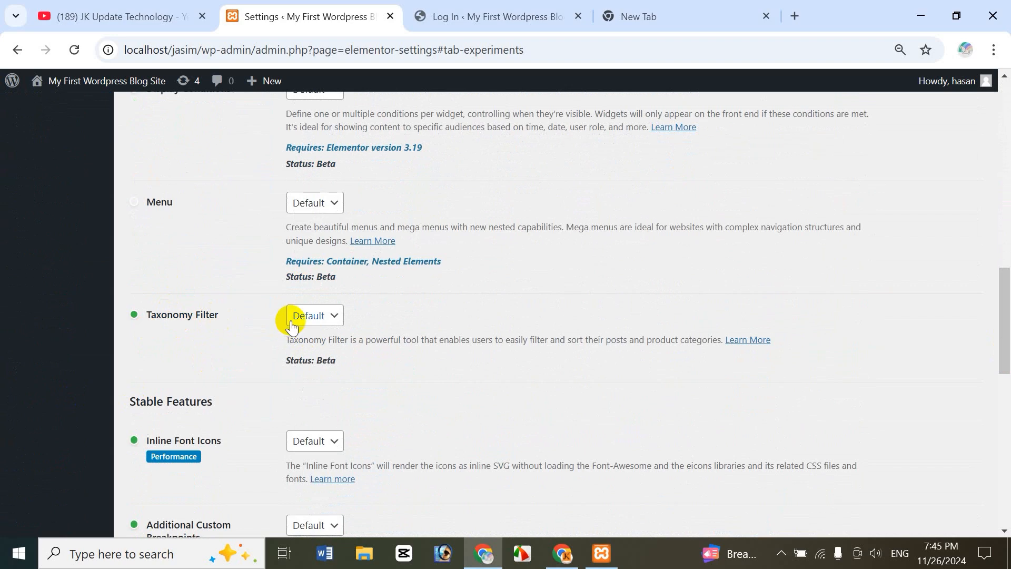
pyautogui.click(316, 316)
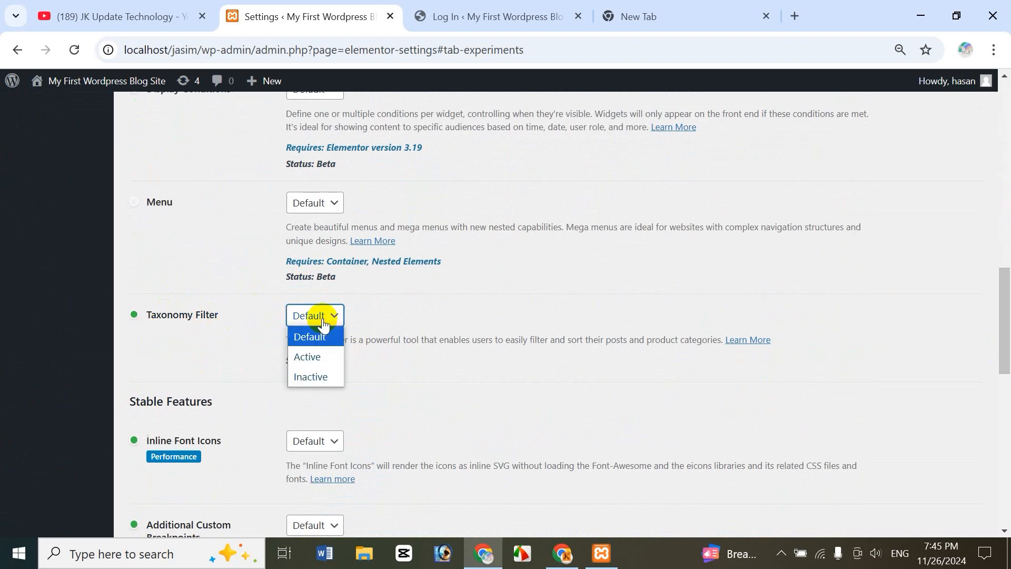
pyautogui.click(319, 356)
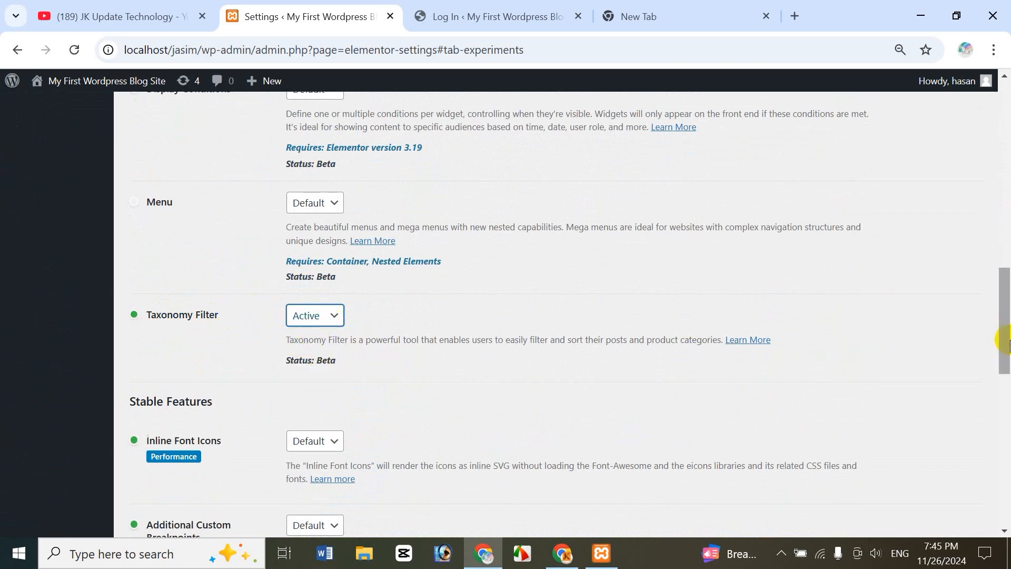
pyautogui.moveTo(1007, 342); pyautogui.dragTo(1007, 495)
pyautogui.click(169, 463)
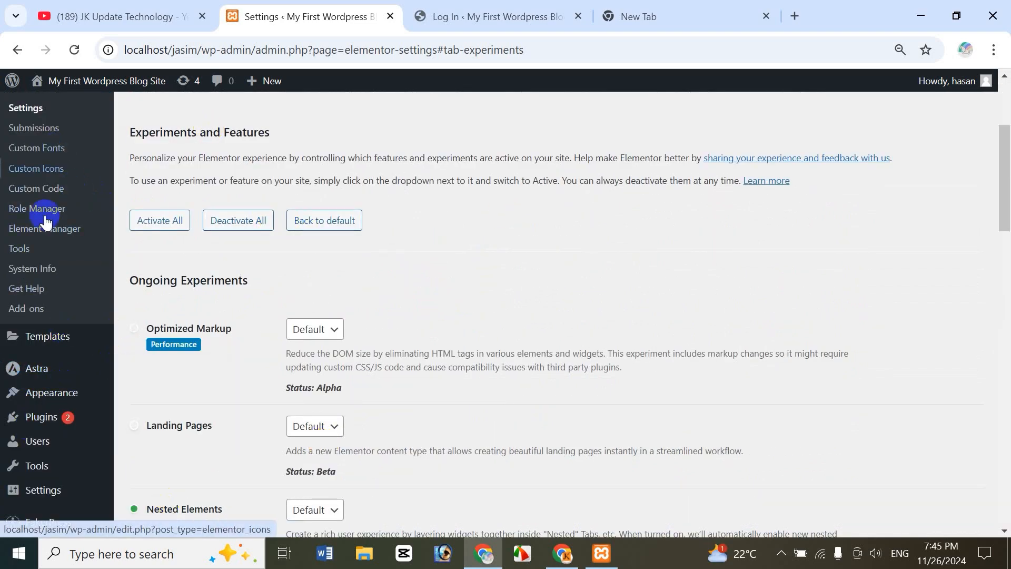
# - Create a new page on the local WordPress site
pyautogui.scroll(4, 1004, 221)
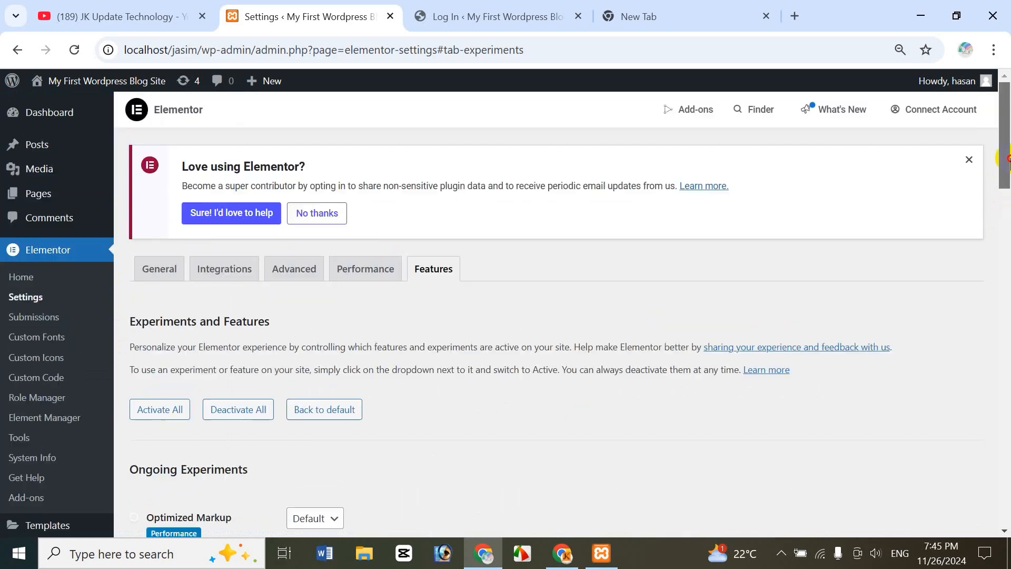
pyautogui.moveTo(42, 194)
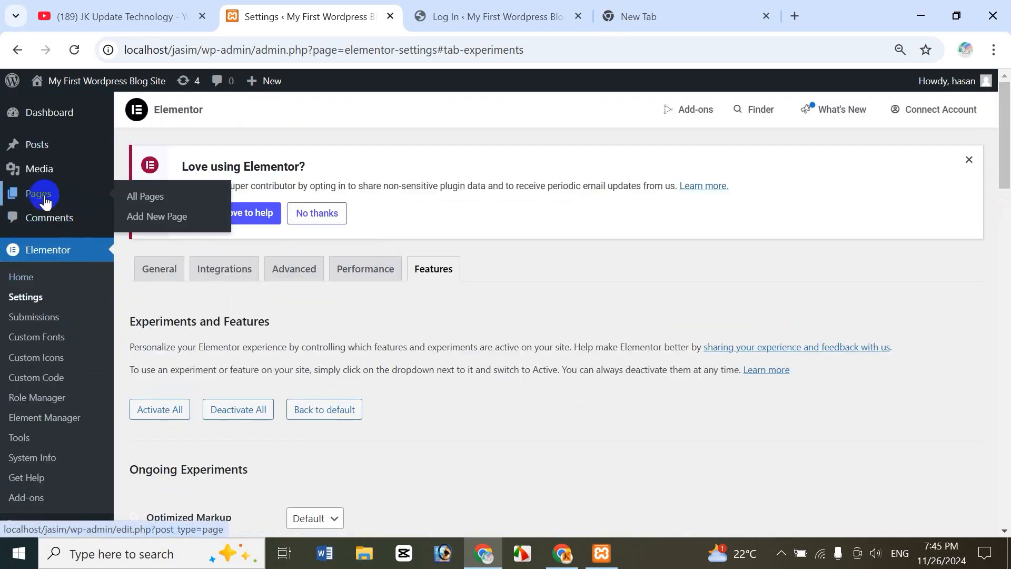
pyautogui.click(160, 220)
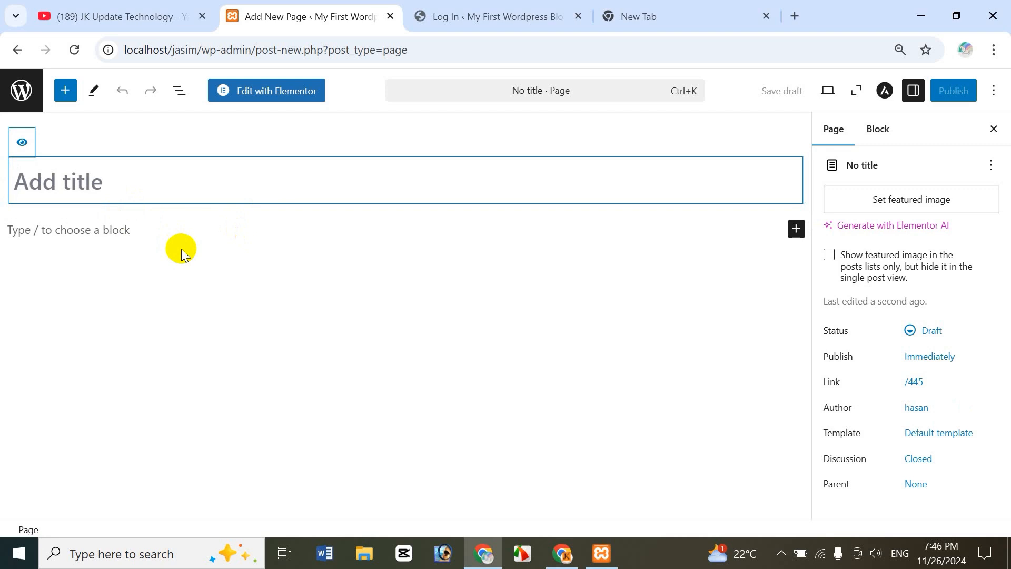
# - Title the new page "Taxonomy" and publish it
pyautogui.write('Taxo')
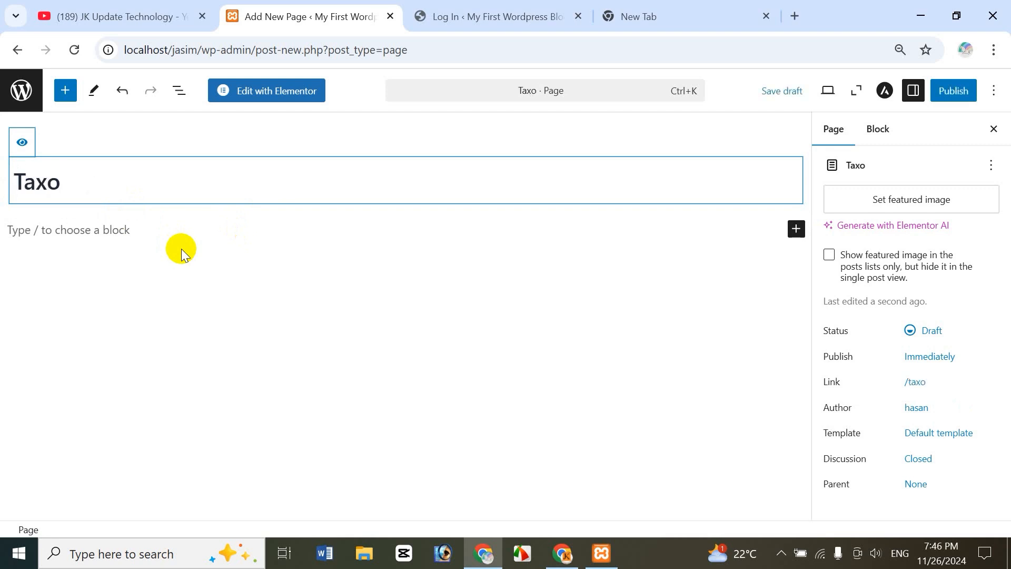
pyautogui.write('nomy')
pyautogui.press('BackSpace')
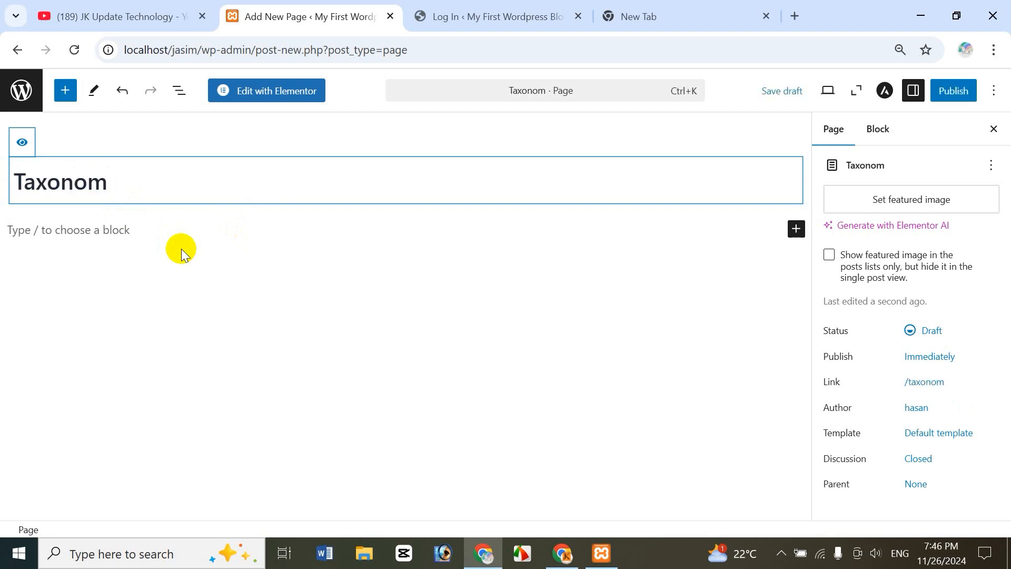
pyautogui.write('y')
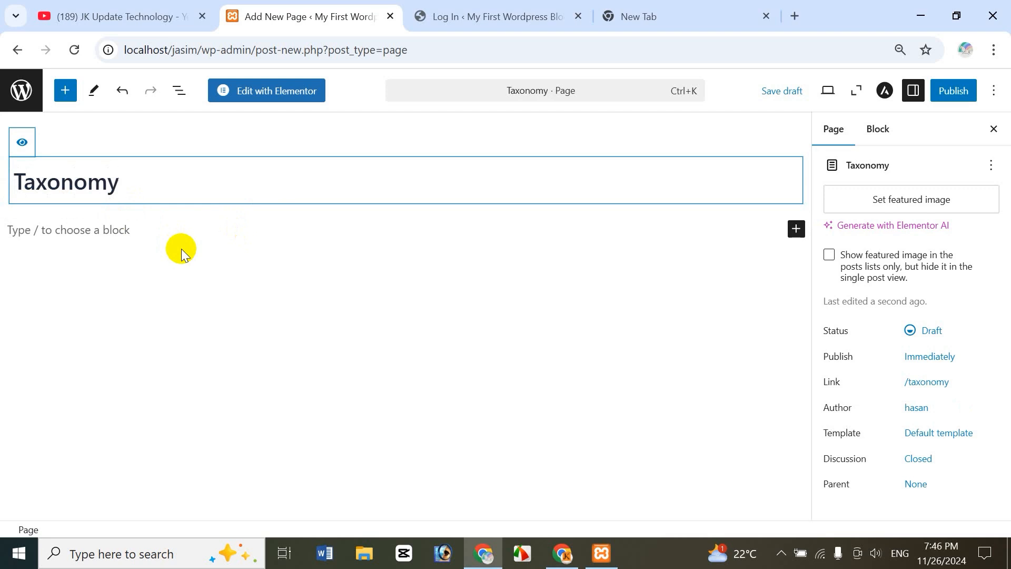
pyautogui.click(953, 91)
pyautogui.click(947, 91)
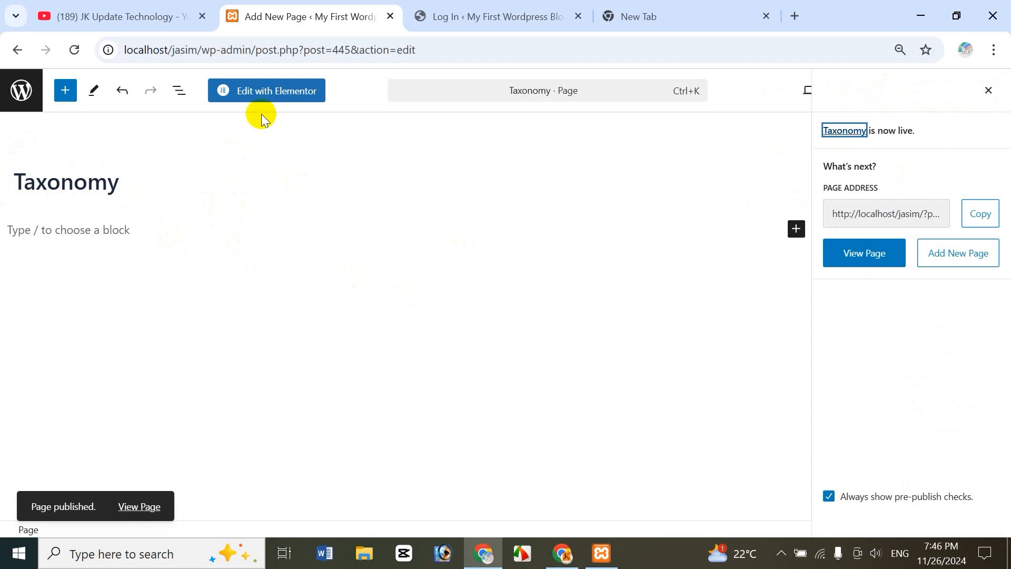
# - Open the Taxonomy page for editing with Elementor and close the leftover login and blank browser tabs
pyautogui.click(269, 94)
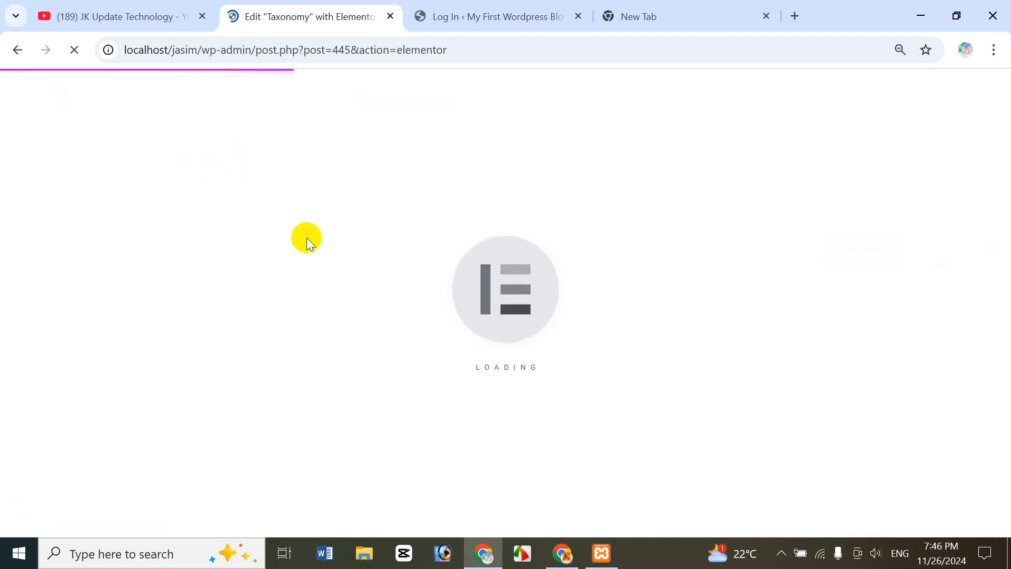
pyautogui.click(578, 16)
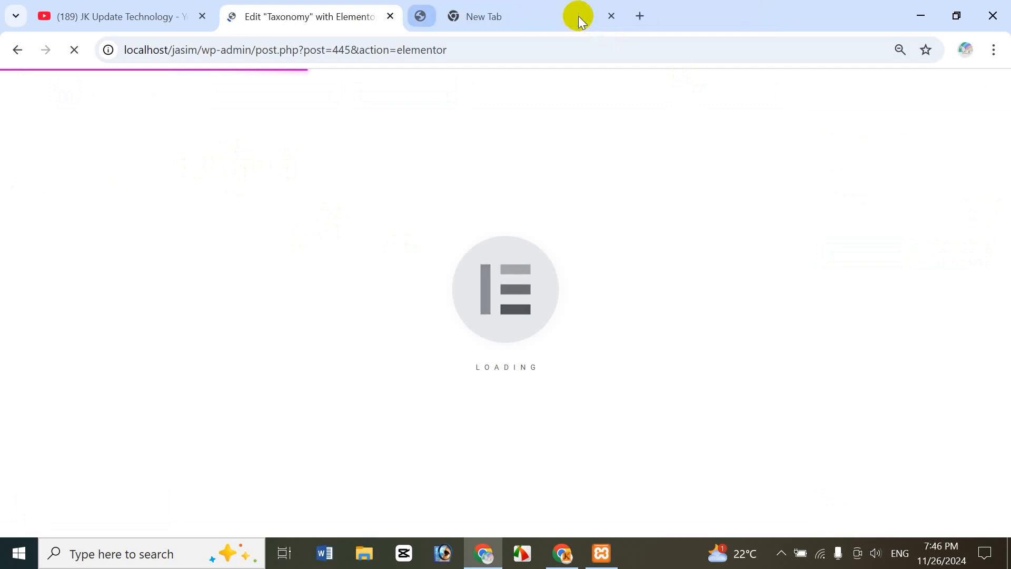
pyautogui.click(579, 16)
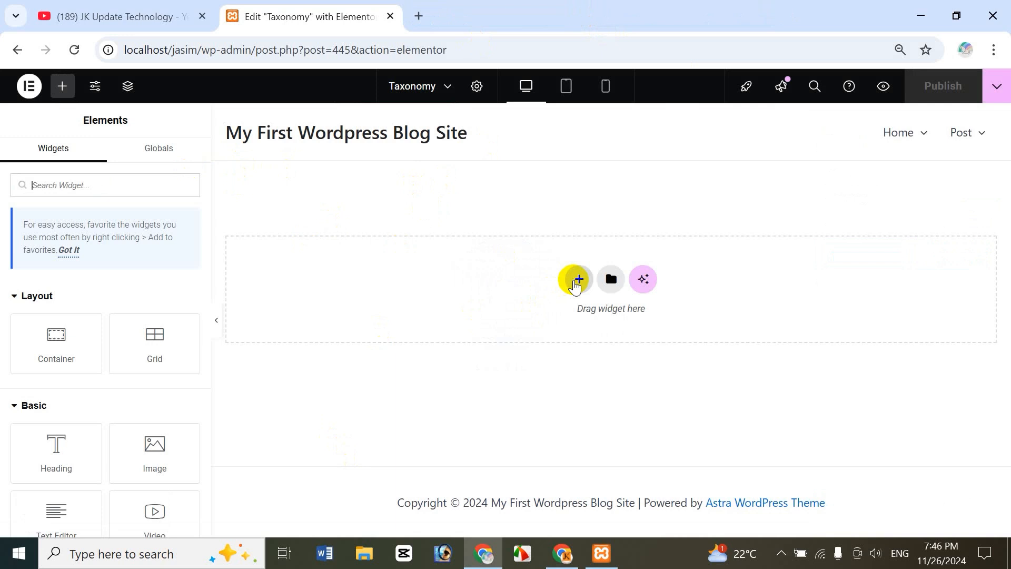
# - Add a Flexbox container with a single downward-direction column to the Taxonomy page
pyautogui.click(575, 282)
pyautogui.click(558, 333)
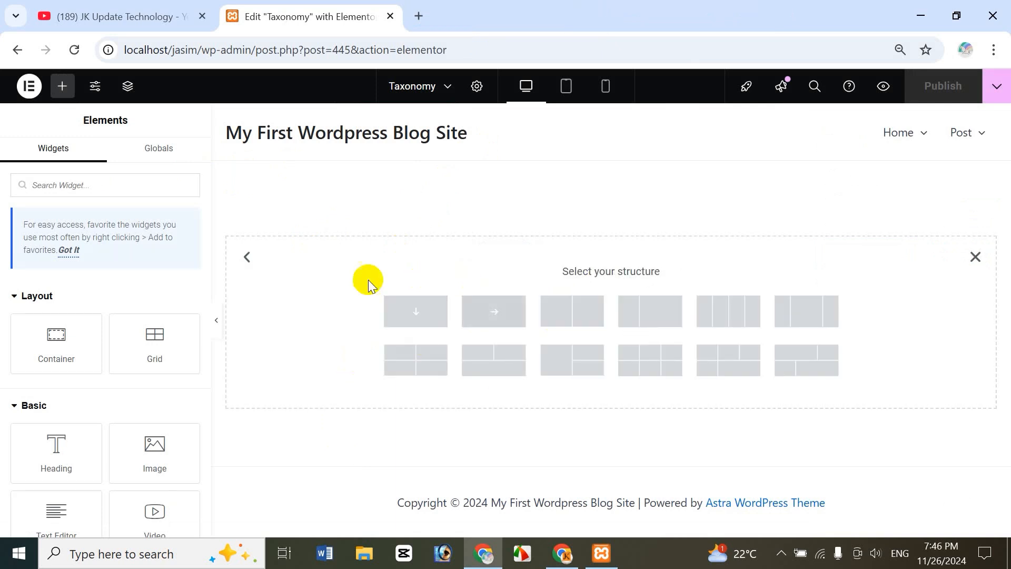
pyautogui.click(419, 316)
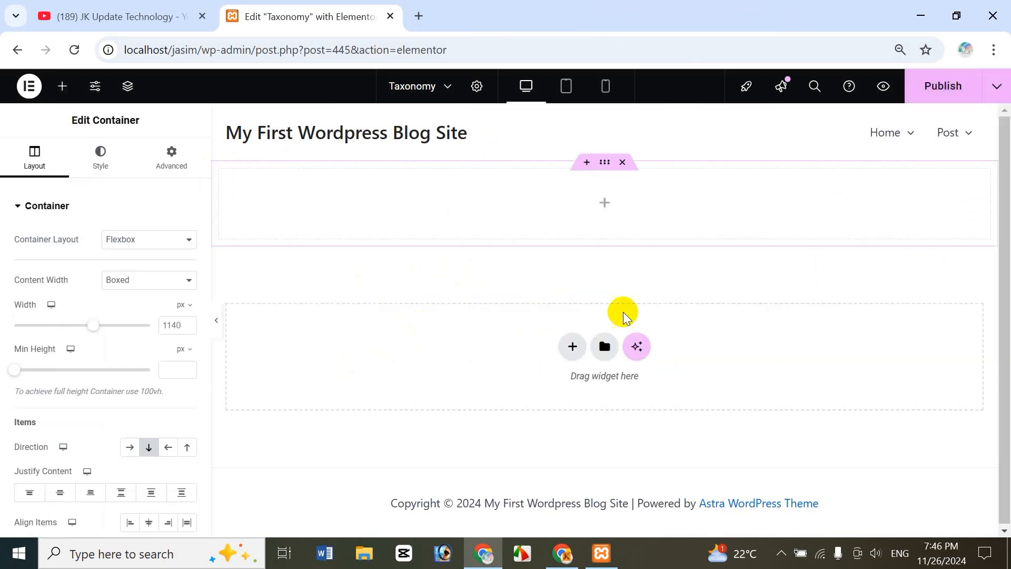
# - Find the Loop Grid widget by searching for "loop" and place it in the empty container
pyautogui.click(604, 205)
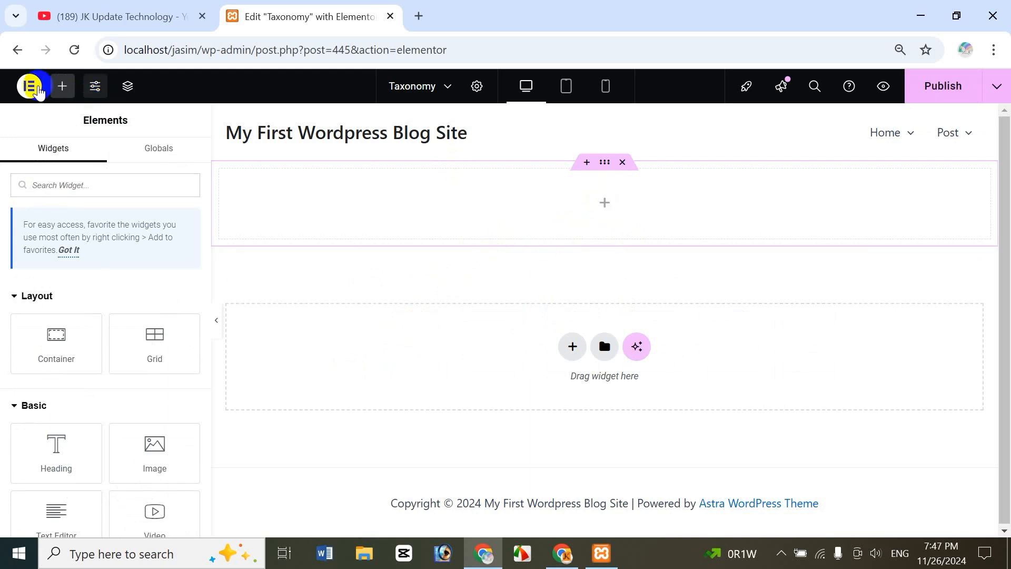
pyautogui.click(52, 185)
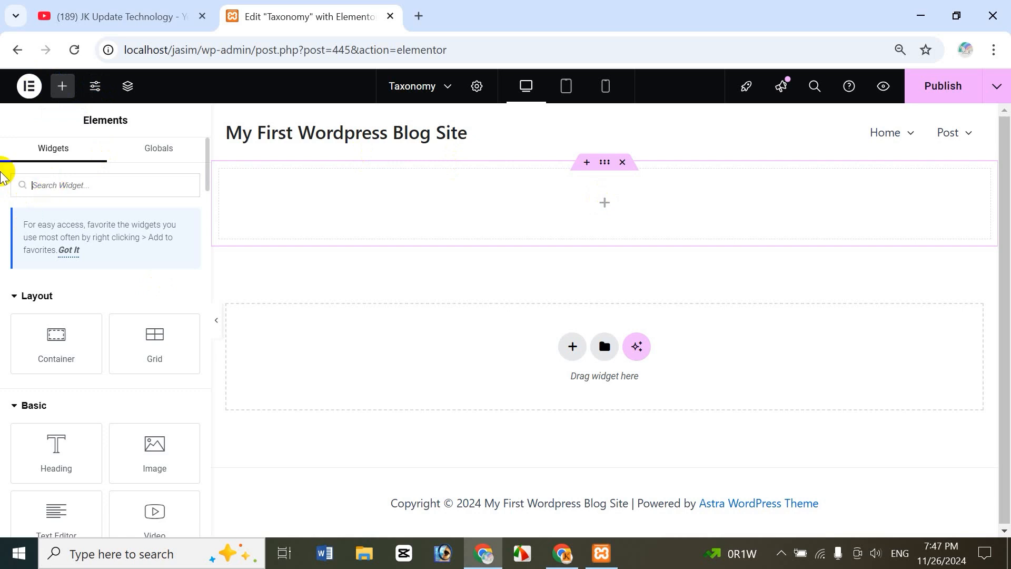
pyautogui.write('loop')
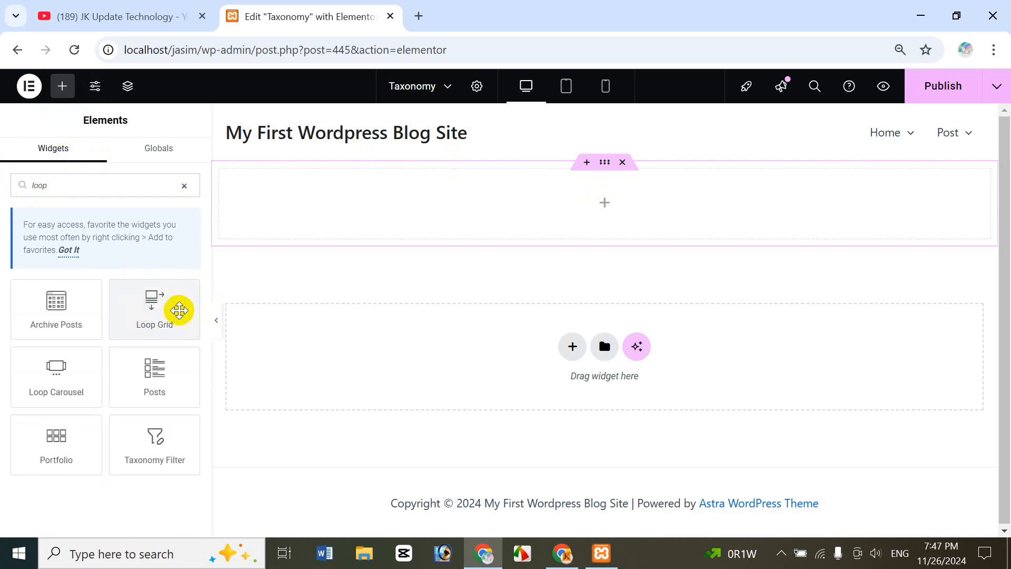
pyautogui.moveTo(151, 308); pyautogui.dragTo(621, 216)
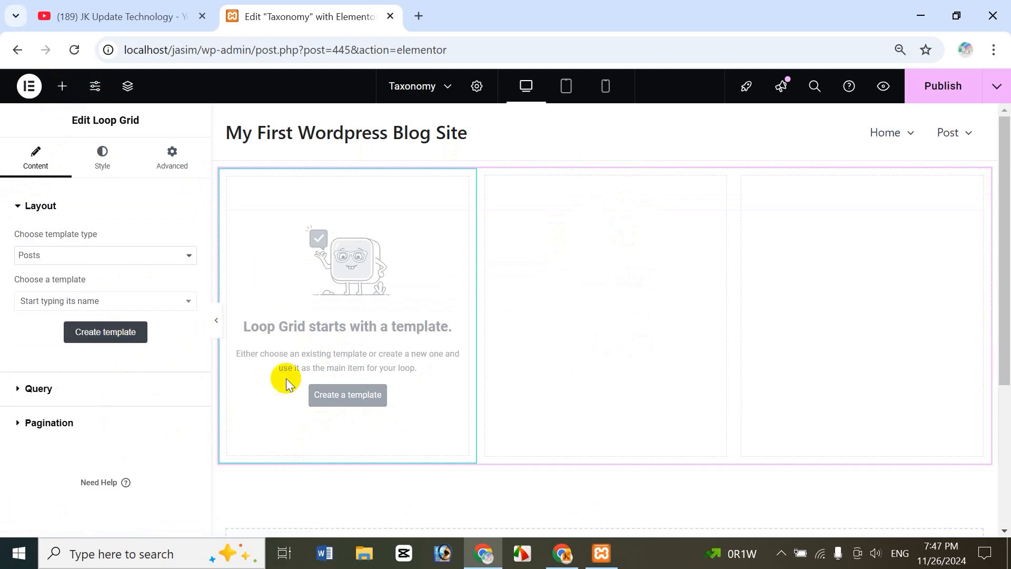
# - Start creating a template from the Loop Grid placeholder and save the page changes
pyautogui.click(341, 403)
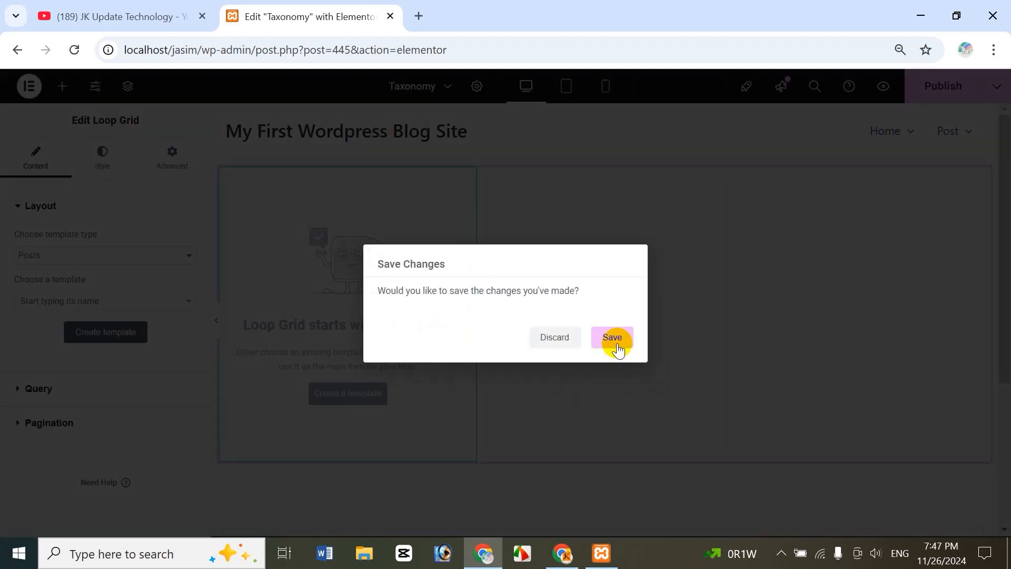
pyautogui.click(614, 339)
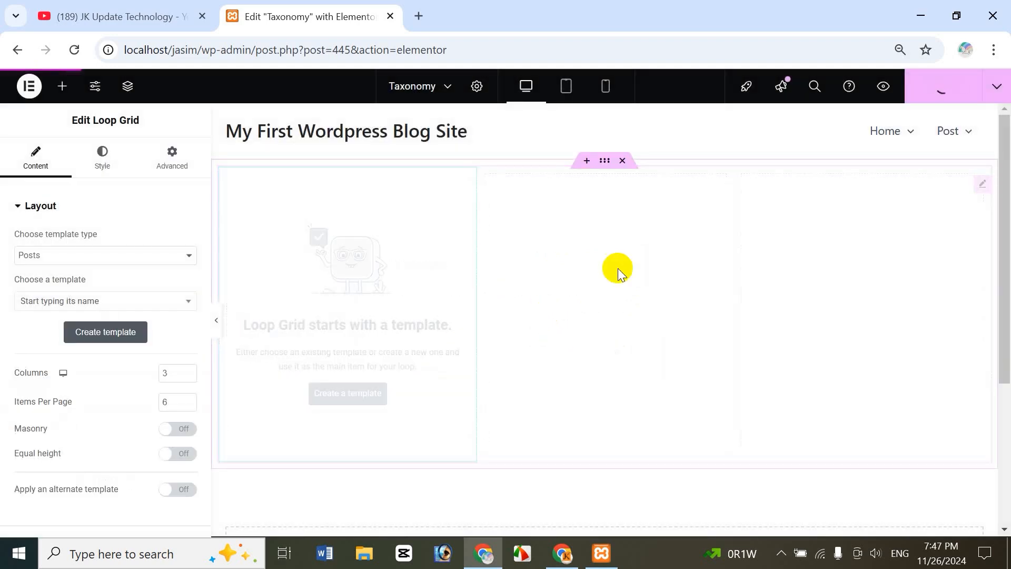
pyautogui.click(936, 89)
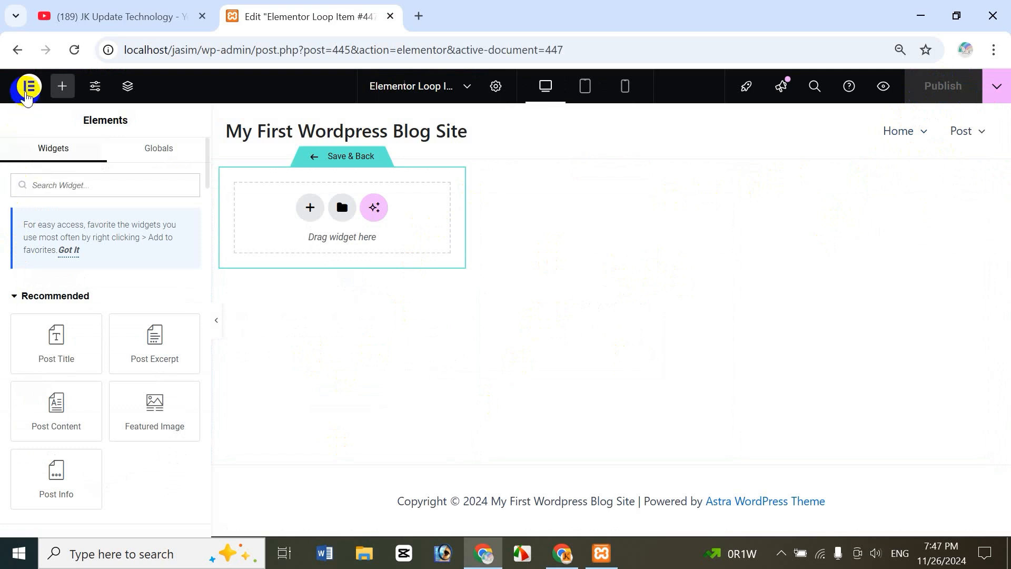
# - Exit the Elementor editor to WordPress and start a new template from the Saved Templates page
pyautogui.click(26, 93)
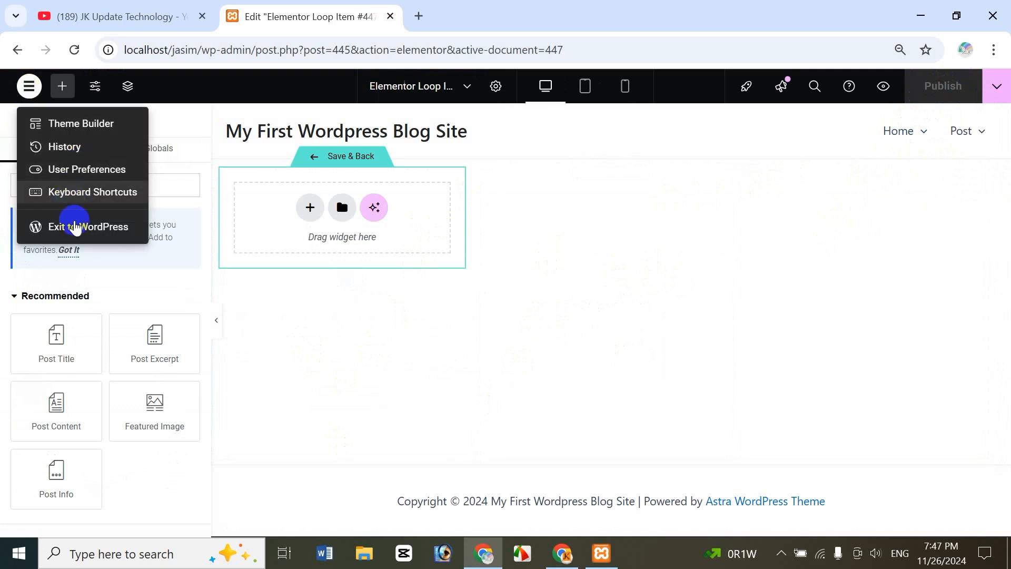
pyautogui.click(75, 227)
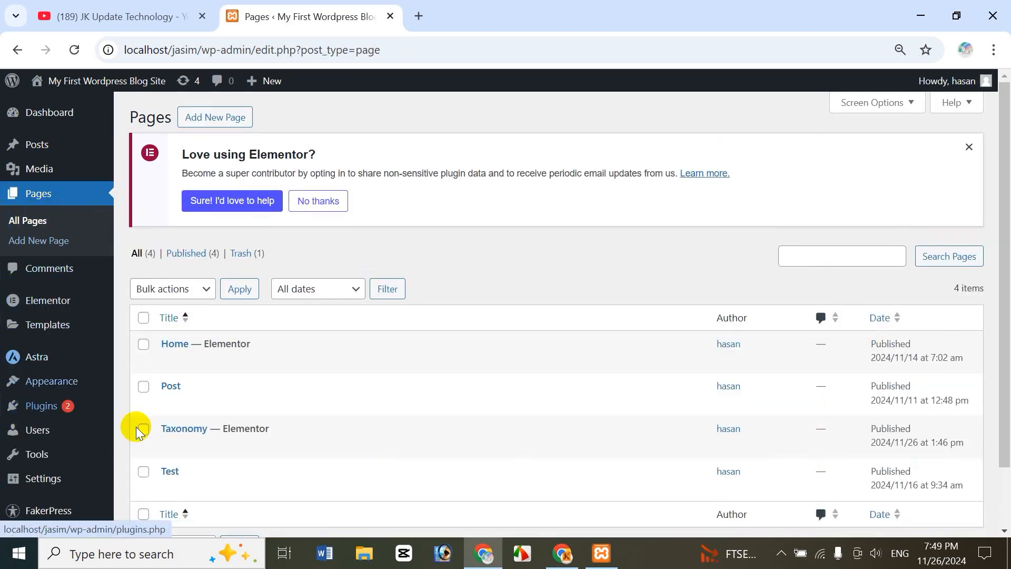
pyautogui.moveTo(37, 335)
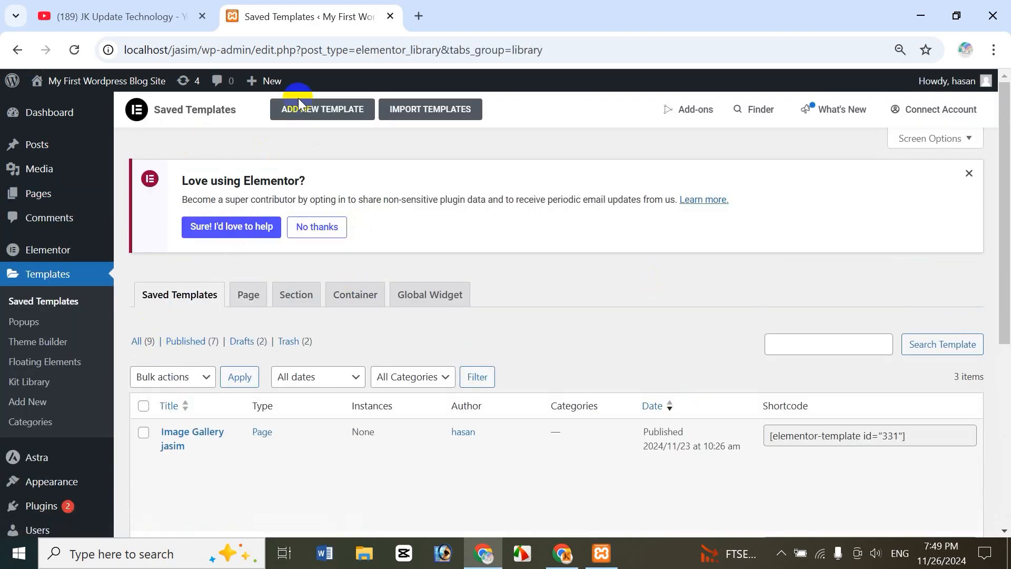
pyautogui.click(326, 110)
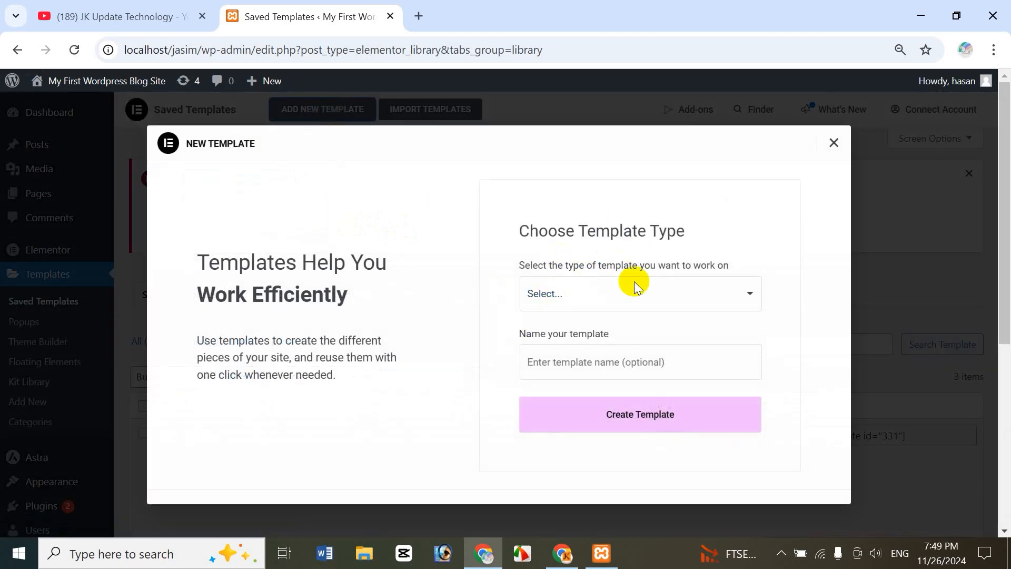
# - Create a Loop Item template with Posts as the source type, named "jasim"
pyautogui.click(600, 300)
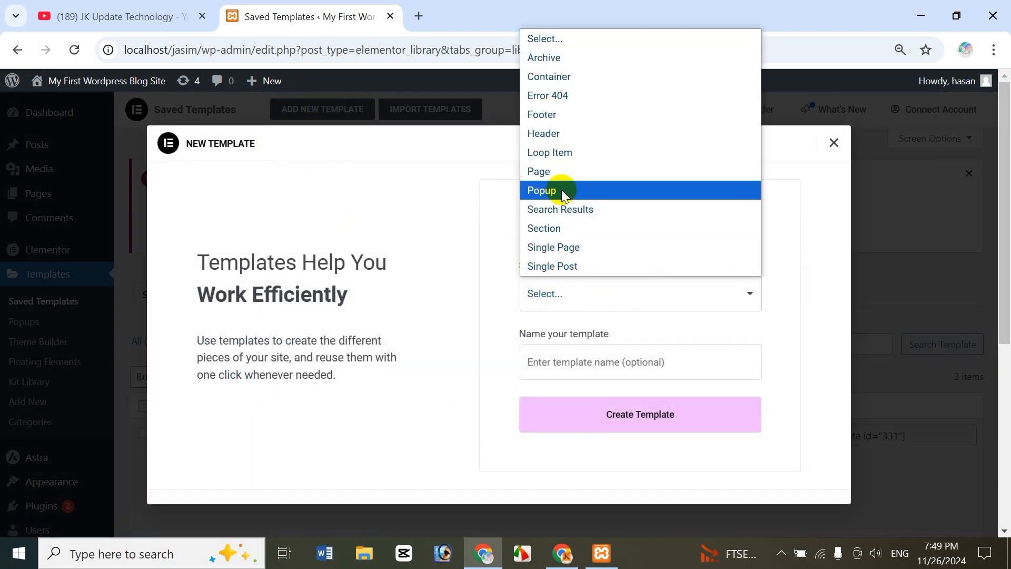
pyautogui.click(569, 154)
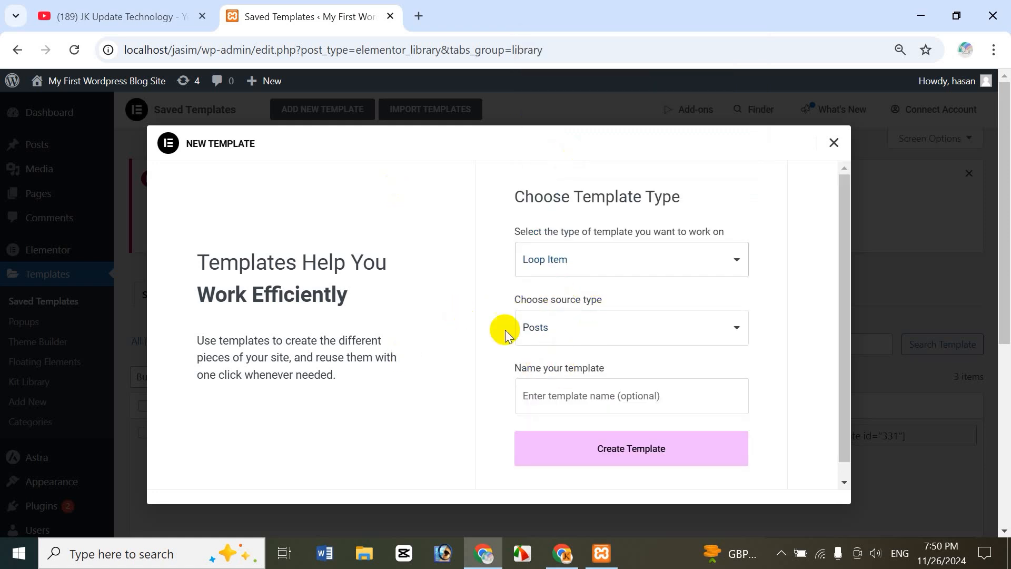
pyautogui.click(533, 337)
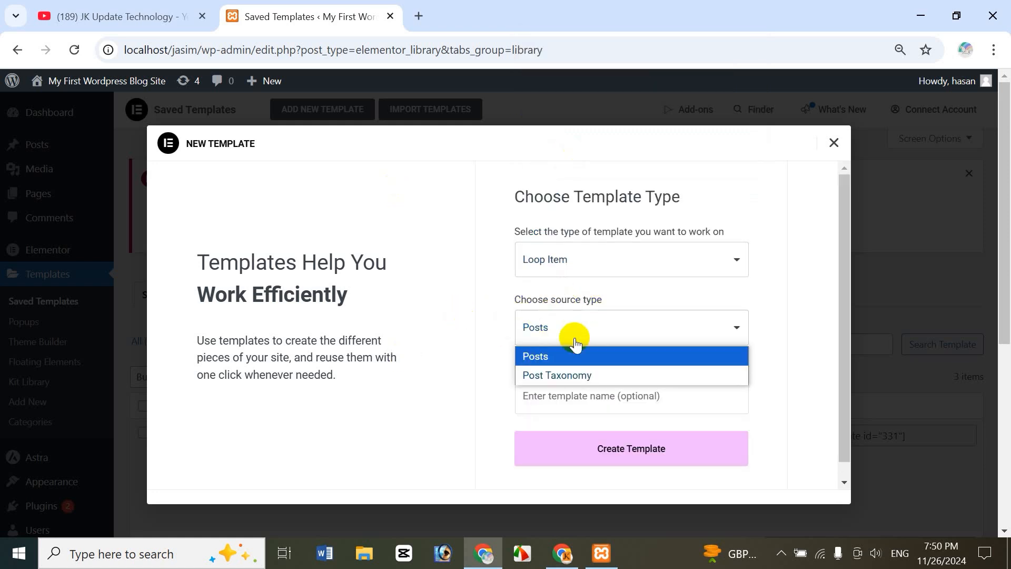
pyautogui.click(547, 354)
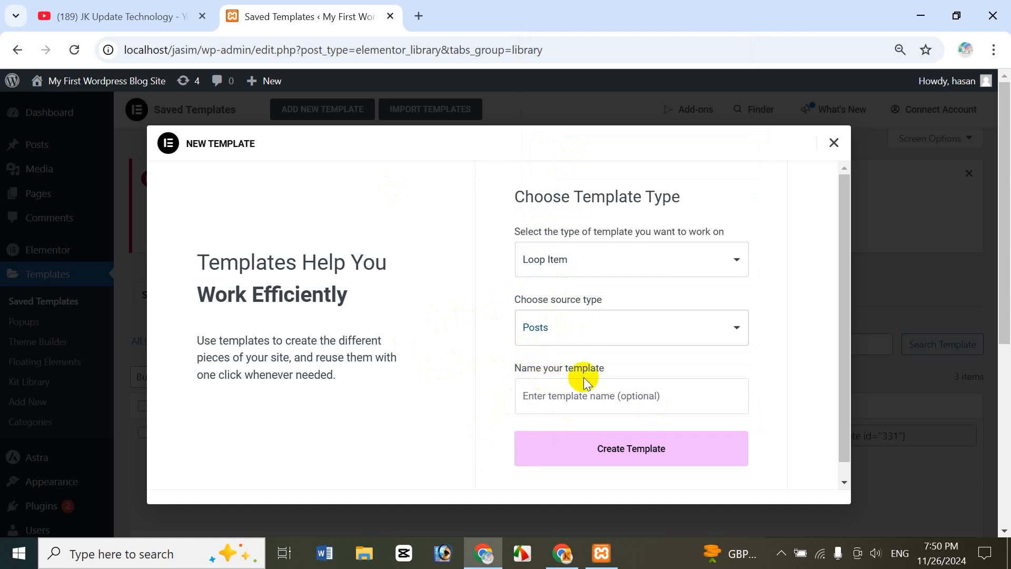
pyautogui.click(572, 396)
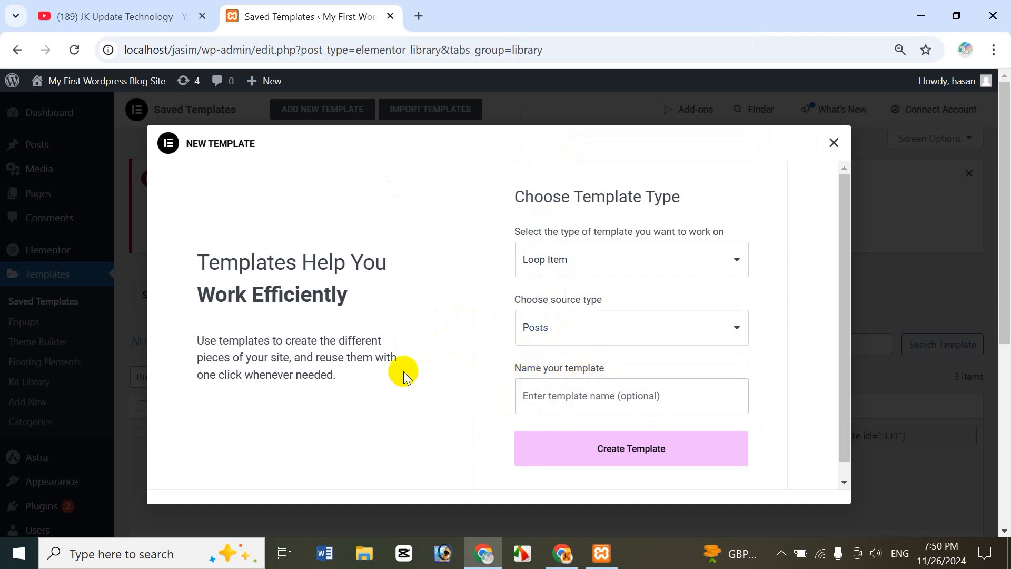
pyautogui.write('lo')
pyautogui.press('BackSpace')
pyautogui.press('BackSpace')
pyautogui.write('jasim')
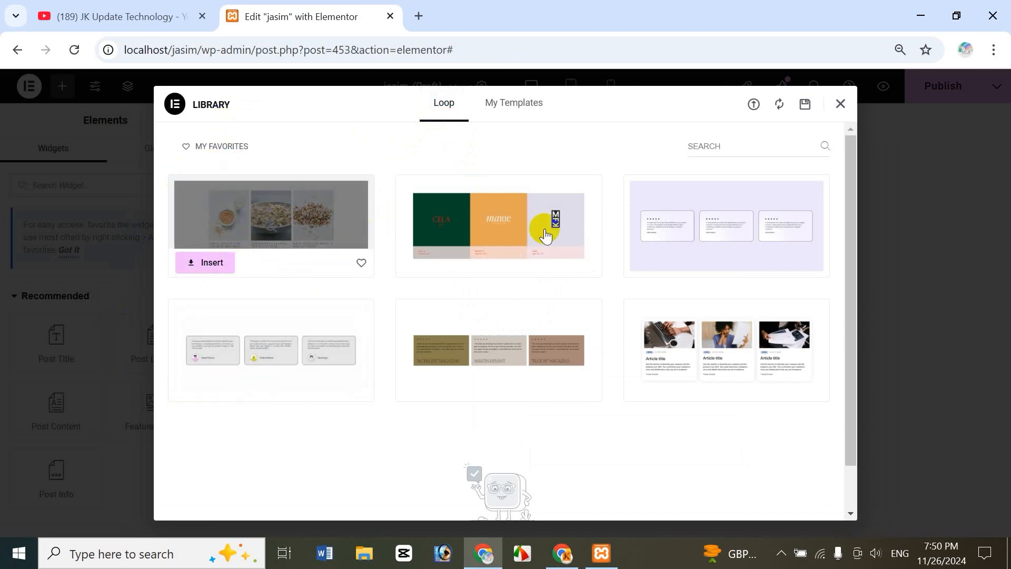
# - Close the template library and add a single-column Flexbox container to the empty loop template
pyautogui.moveTo(209, 269)
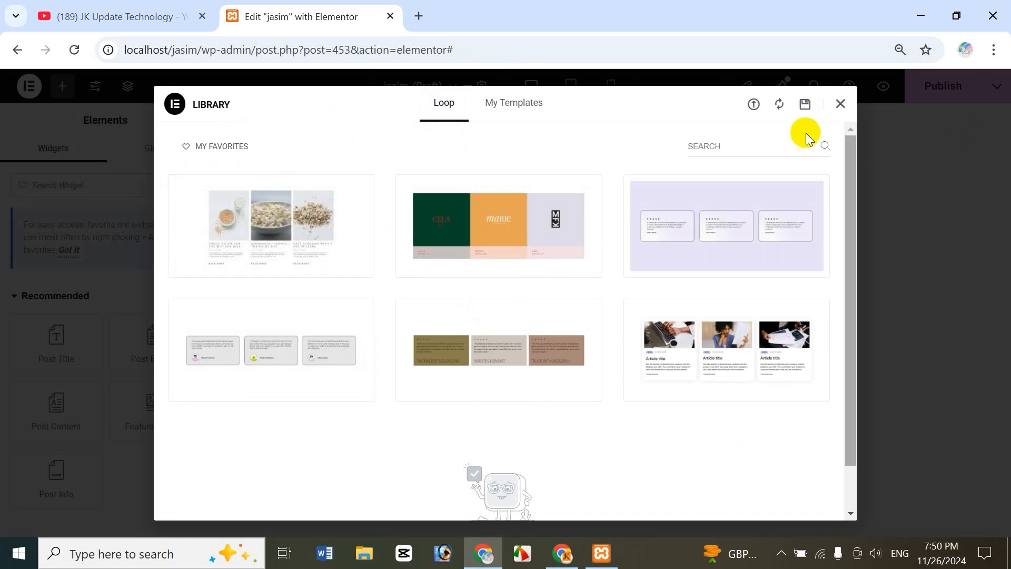
pyautogui.click(841, 104)
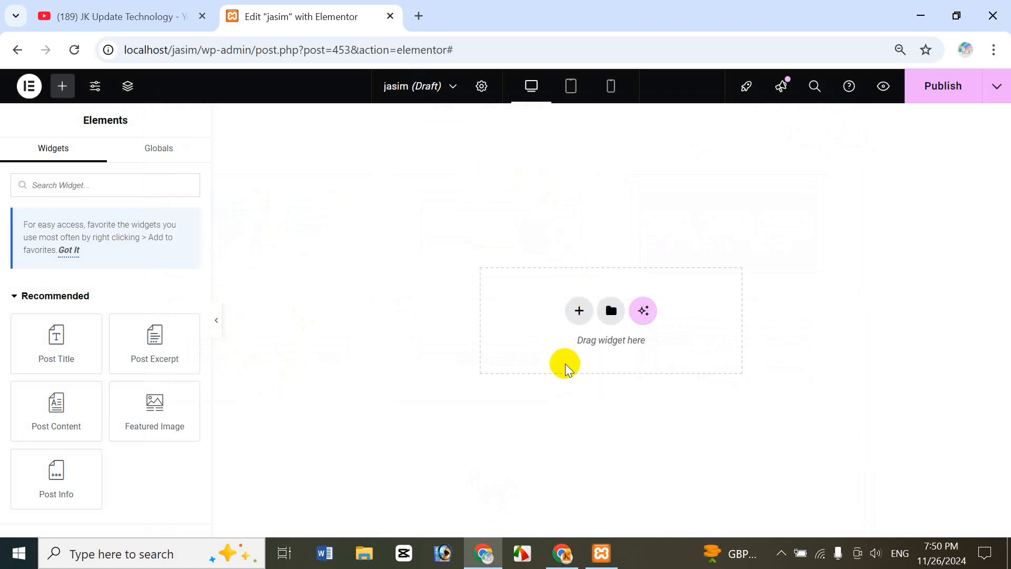
pyautogui.click(579, 310)
pyautogui.click(572, 338)
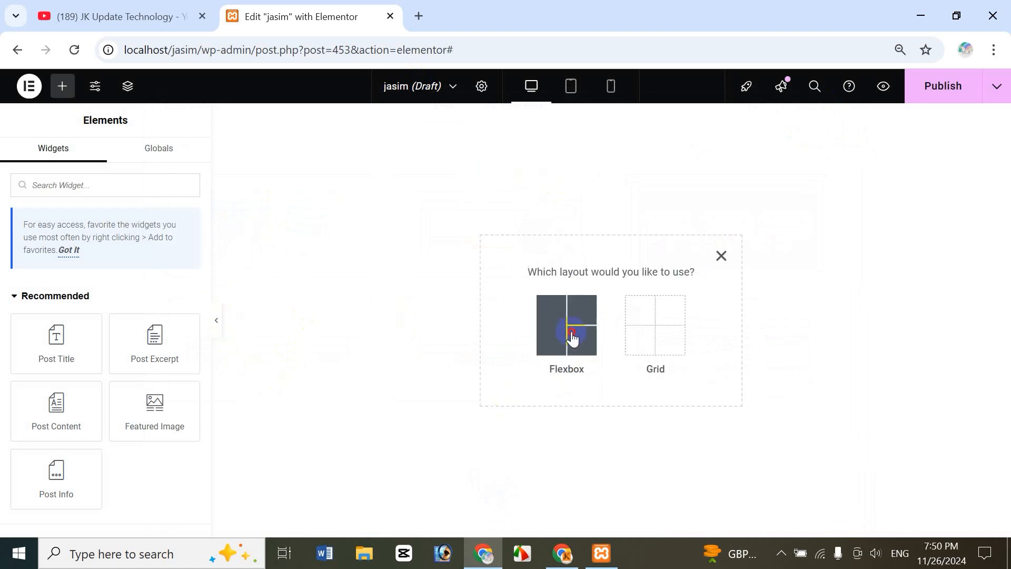
pyautogui.click(534, 262)
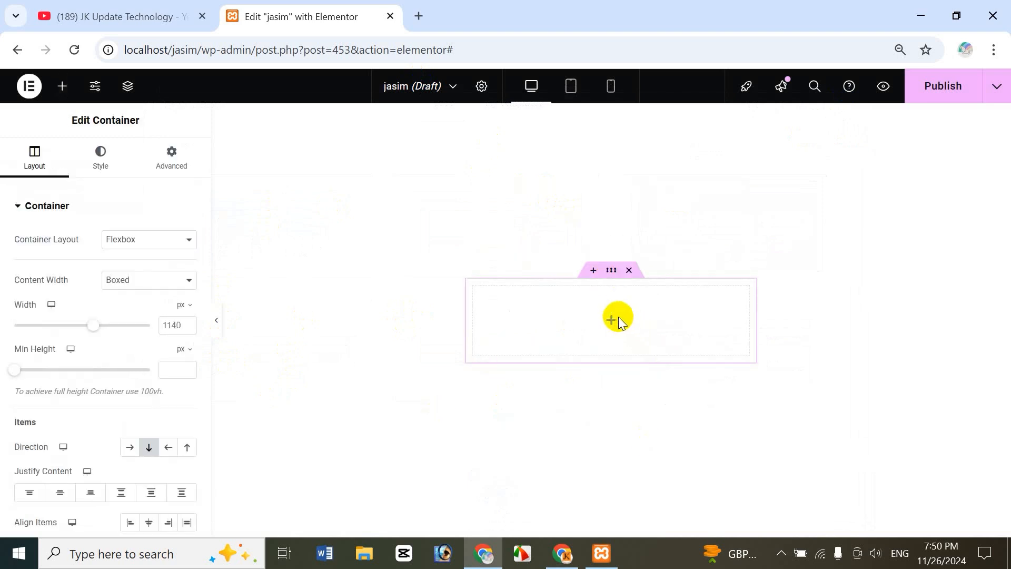
# - Add a Featured Image widget to the loop template's container and place a Post Title widget below it
pyautogui.click(614, 322)
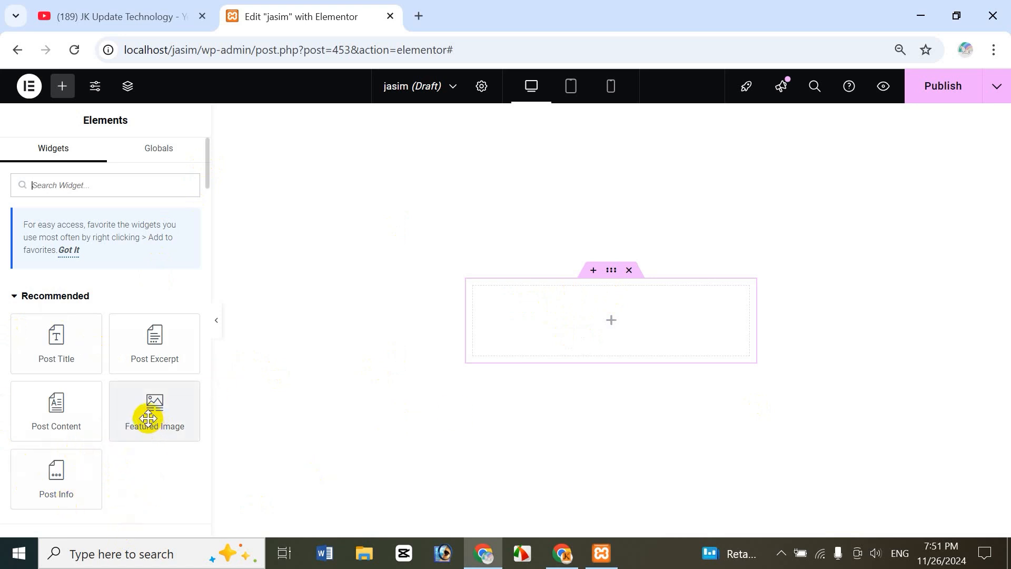
pyautogui.moveTo(144, 416); pyautogui.dragTo(636, 315)
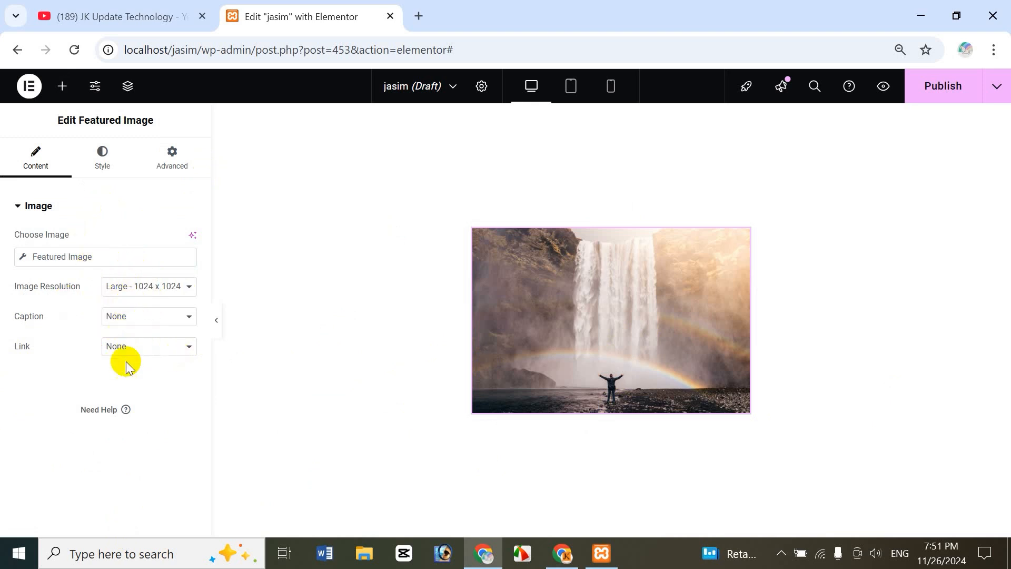
pyautogui.click(101, 160)
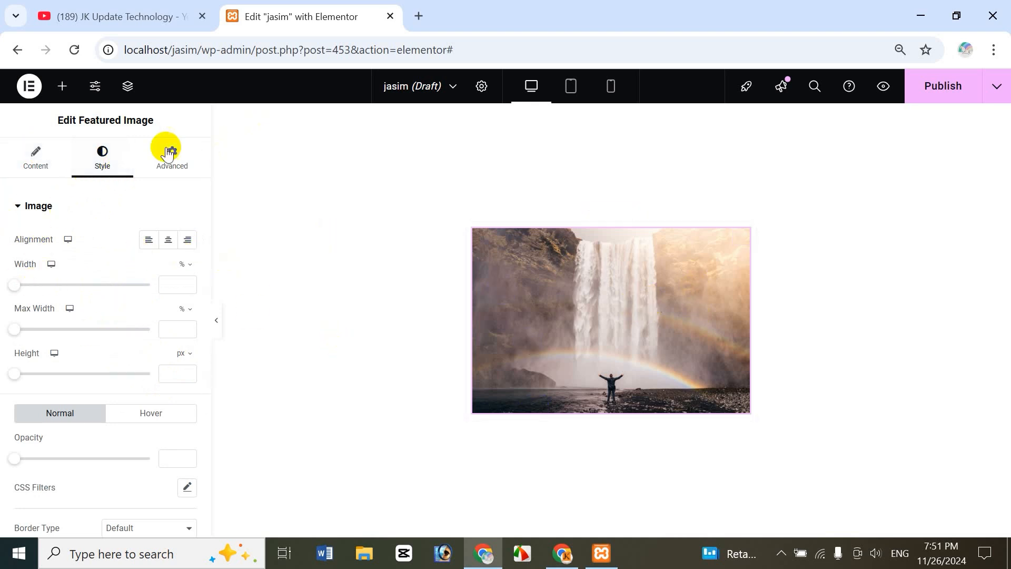
pyautogui.click(62, 87)
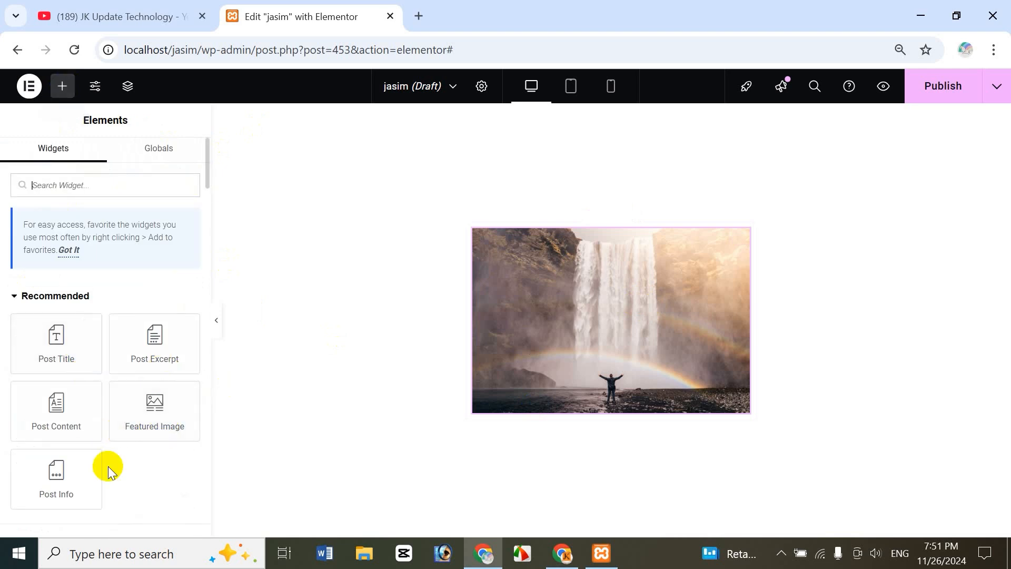
pyautogui.moveTo(53, 339); pyautogui.dragTo(581, 432)
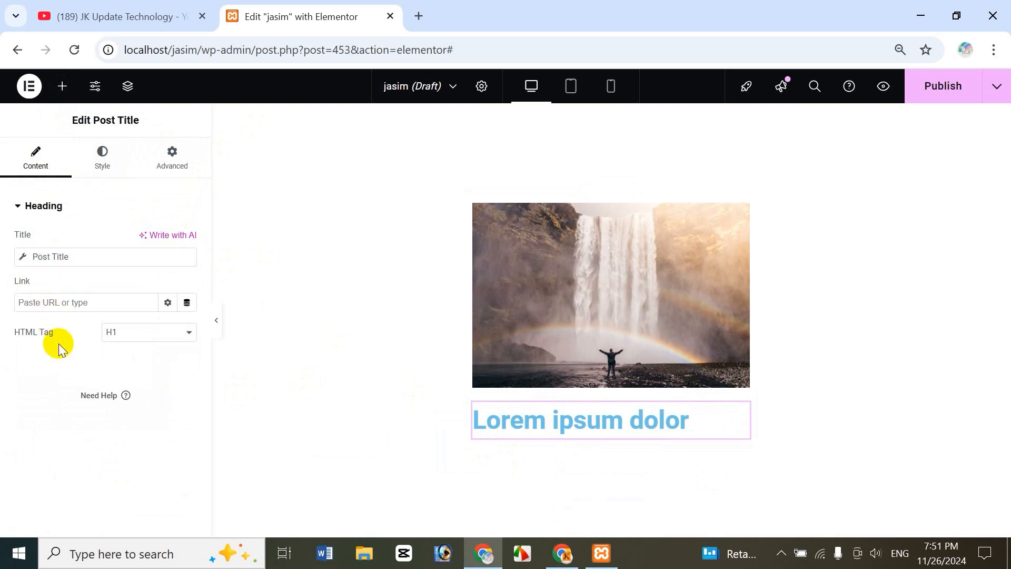
# - Add a Post Info widget below the post title and remove its Comments and Time items
pyautogui.click(59, 89)
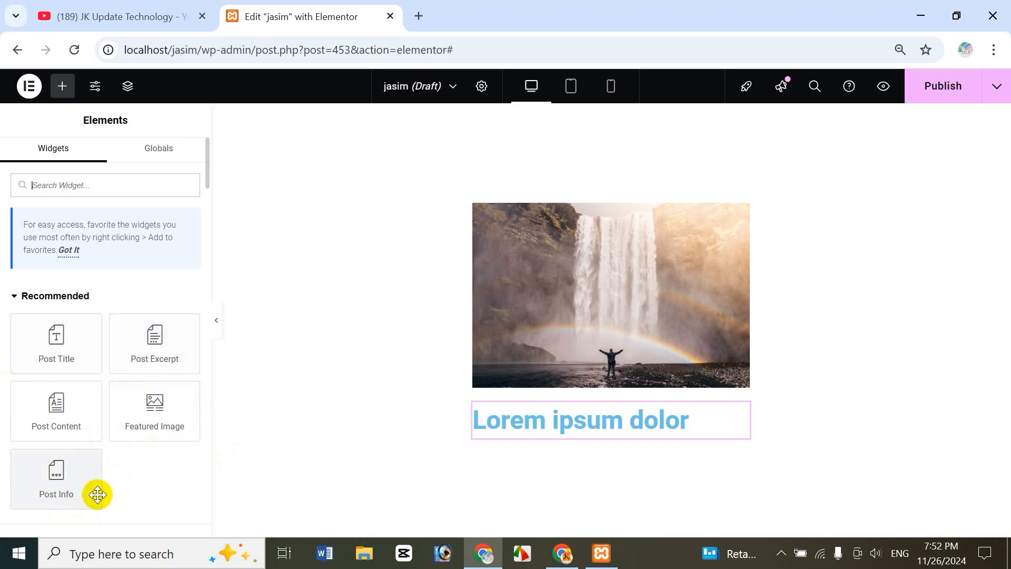
pyautogui.moveTo(58, 476); pyautogui.dragTo(526, 485)
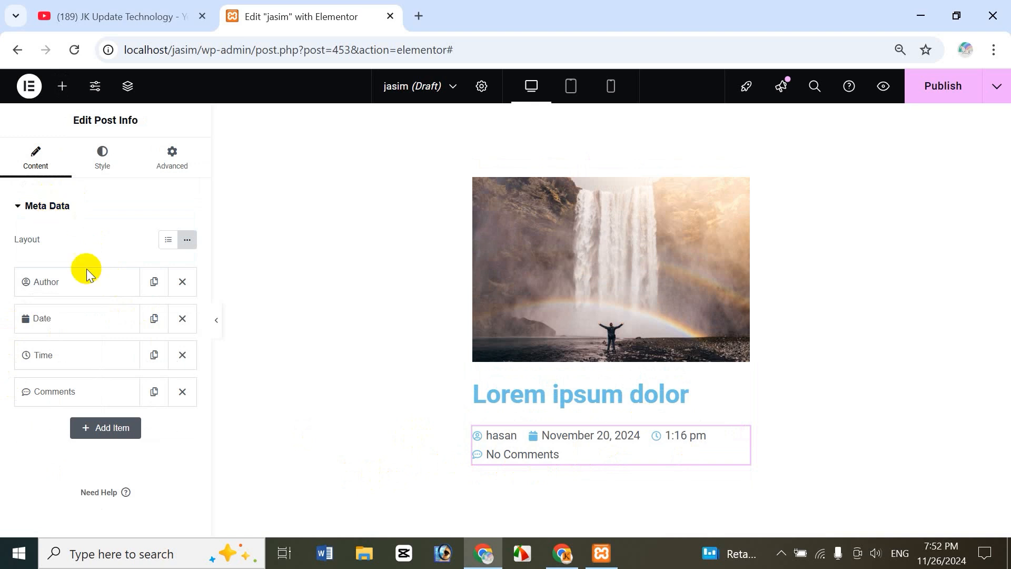
pyautogui.click(182, 391)
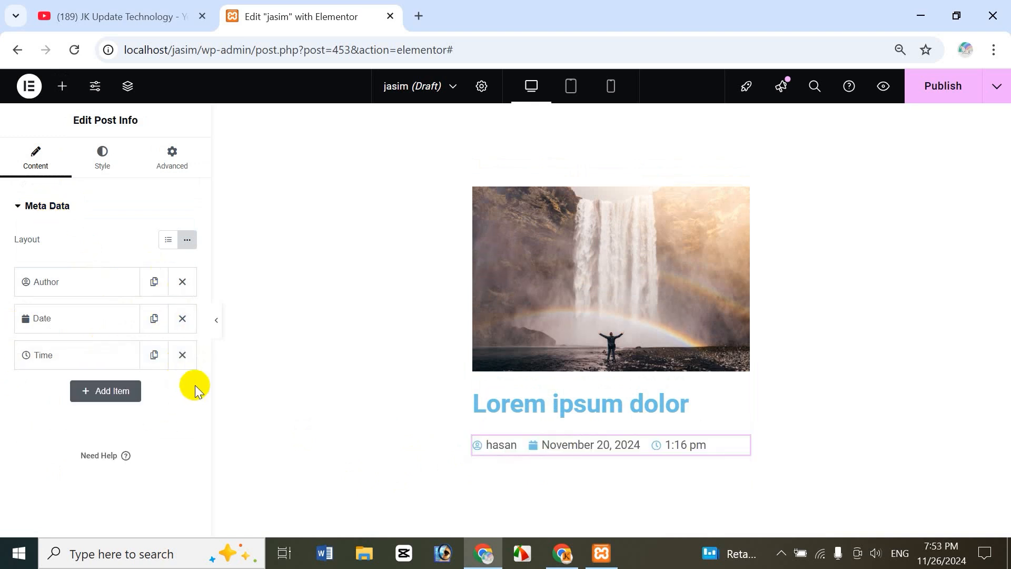
pyautogui.click(182, 355)
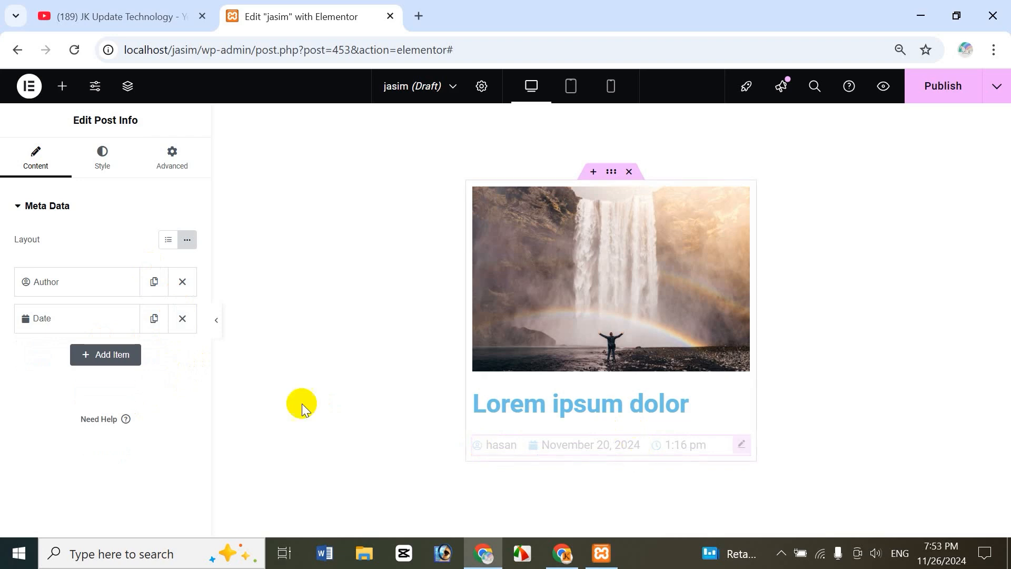
# - Add a Button widget below the post info and set its text to "Read More"
pyautogui.click(63, 87)
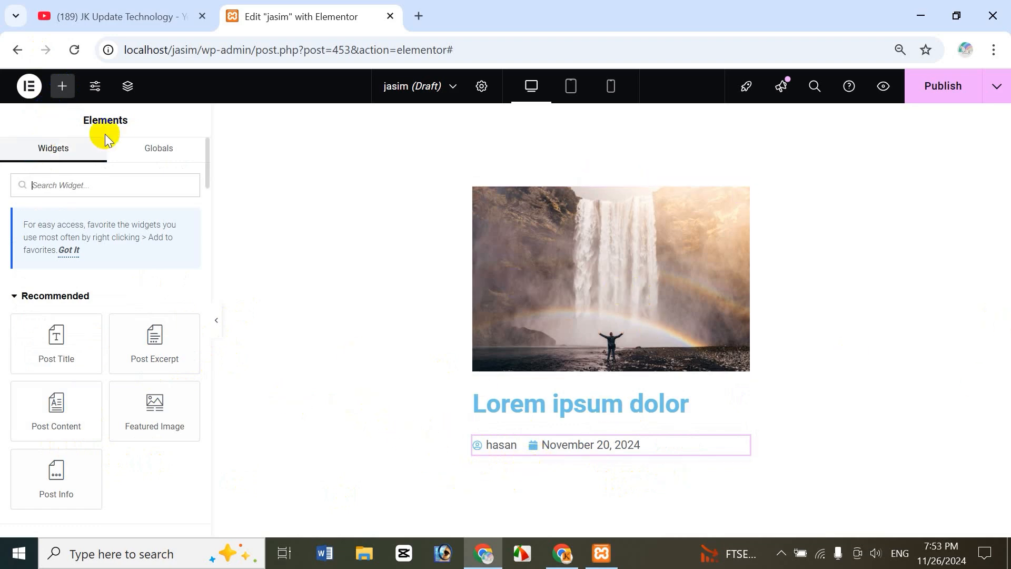
pyautogui.moveTo(206, 158); pyautogui.dragTo(205, 215)
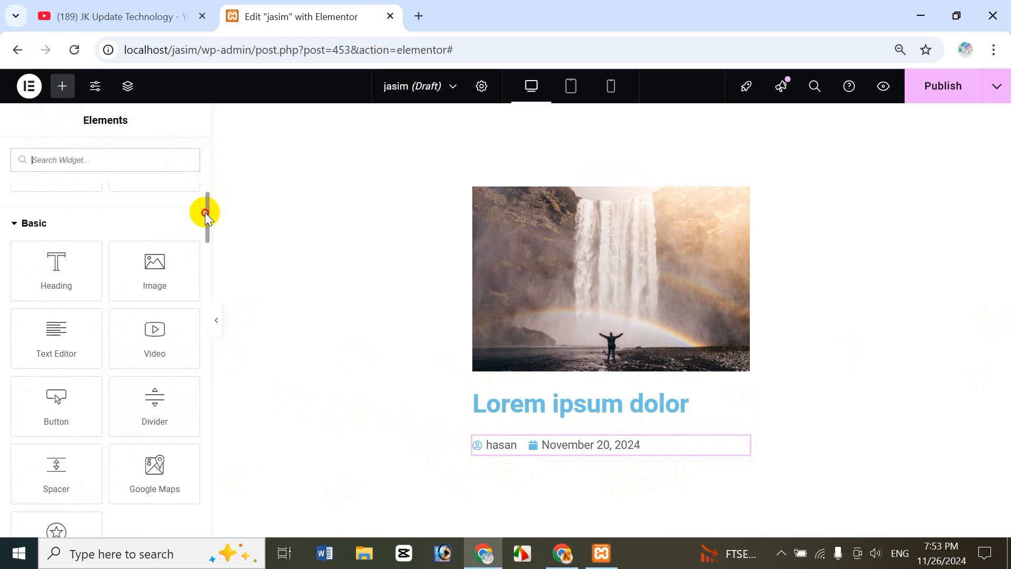
pyautogui.moveTo(53, 410); pyautogui.dragTo(540, 476)
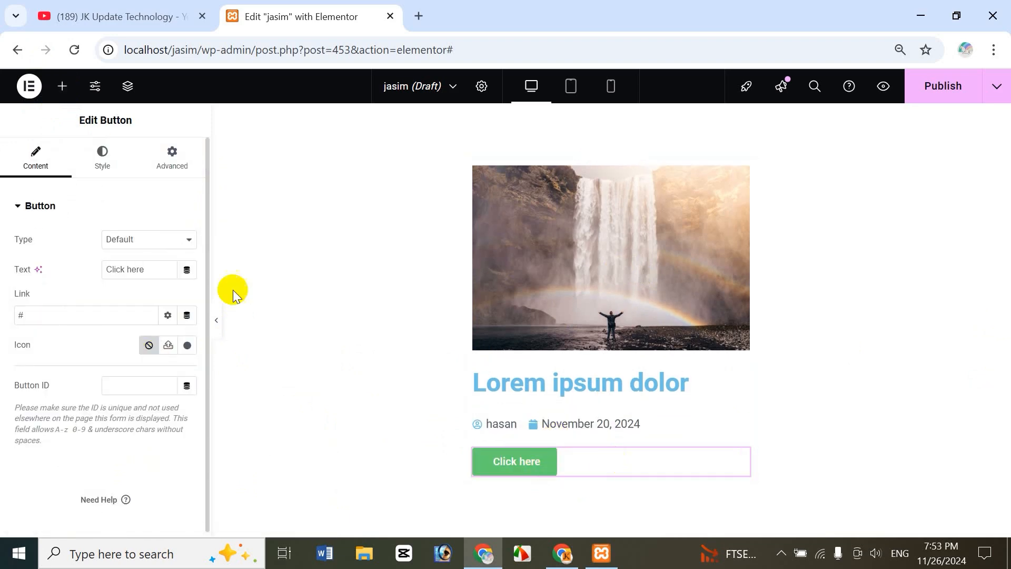
pyautogui.tripleClick(158, 269)
pyautogui.write('Read More')
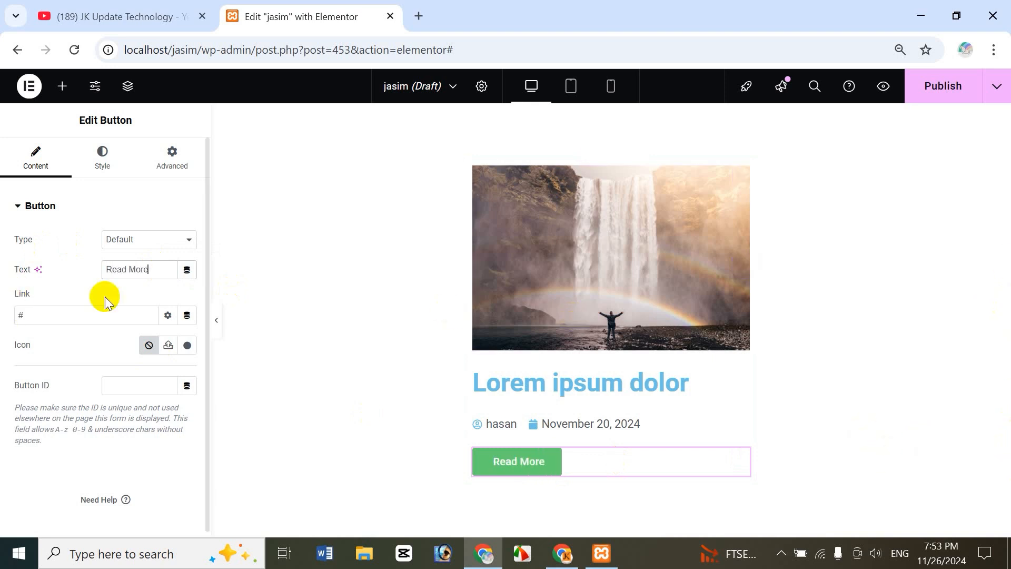
# - Set the Read More button's position to Left and increase its typography size
pyautogui.click(102, 154)
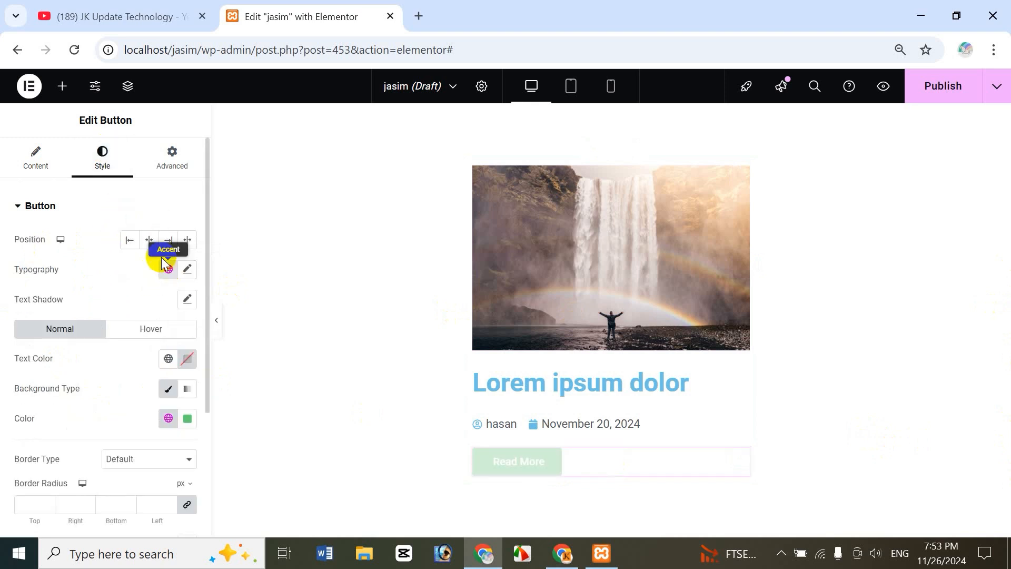
pyautogui.click(150, 242)
pyautogui.click(130, 241)
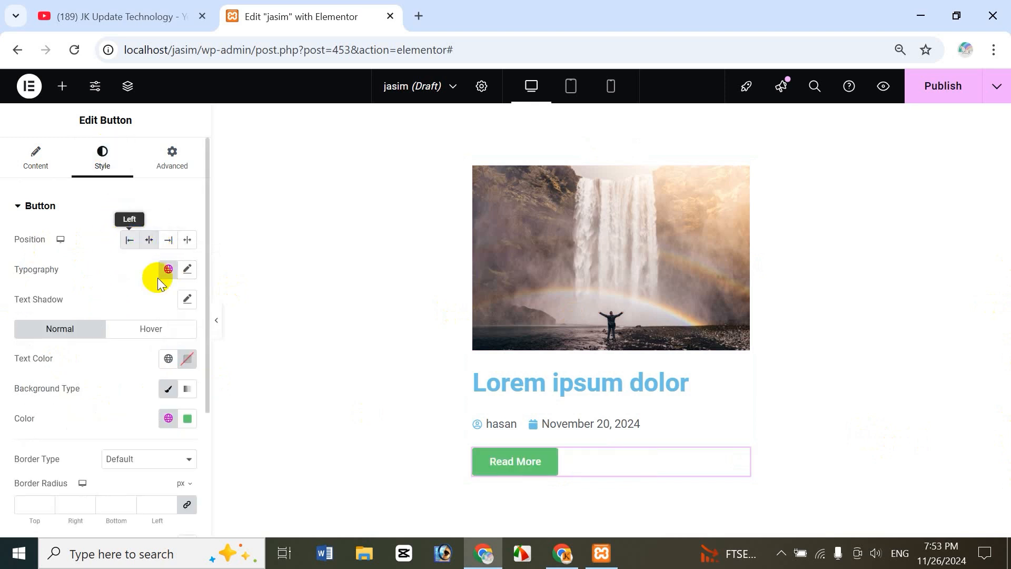
pyautogui.click(187, 269)
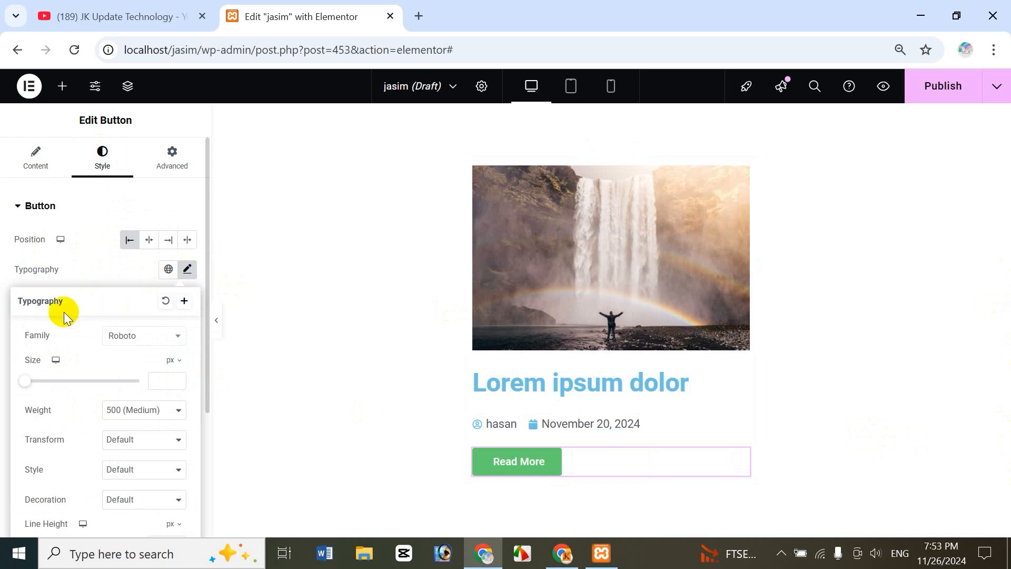
pyautogui.moveTo(35, 387); pyautogui.dragTo(39, 382)
pyautogui.click(100, 267)
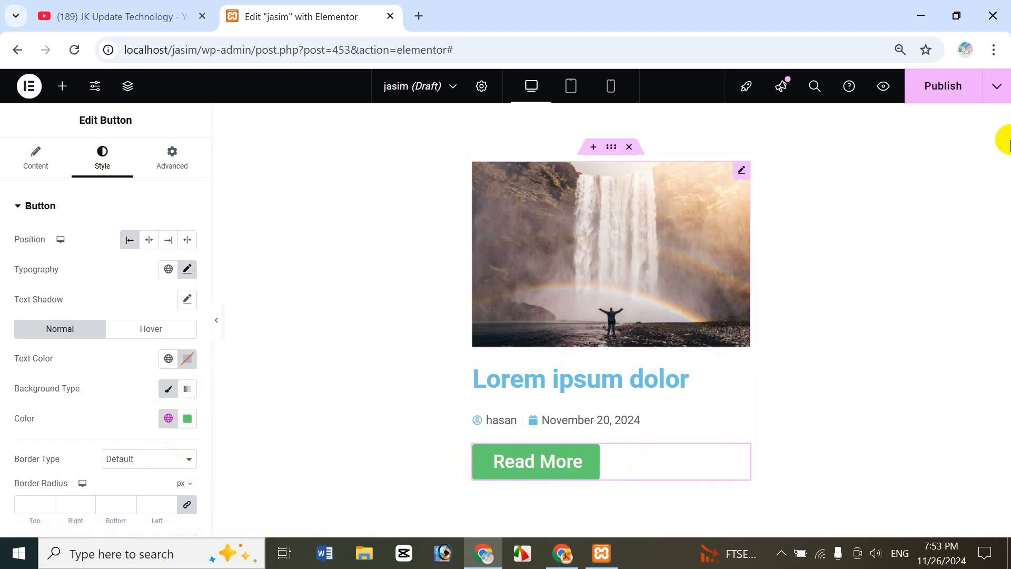
# - Publish the loop template and exit the Elementor editor to WordPress
pyautogui.click(940, 98)
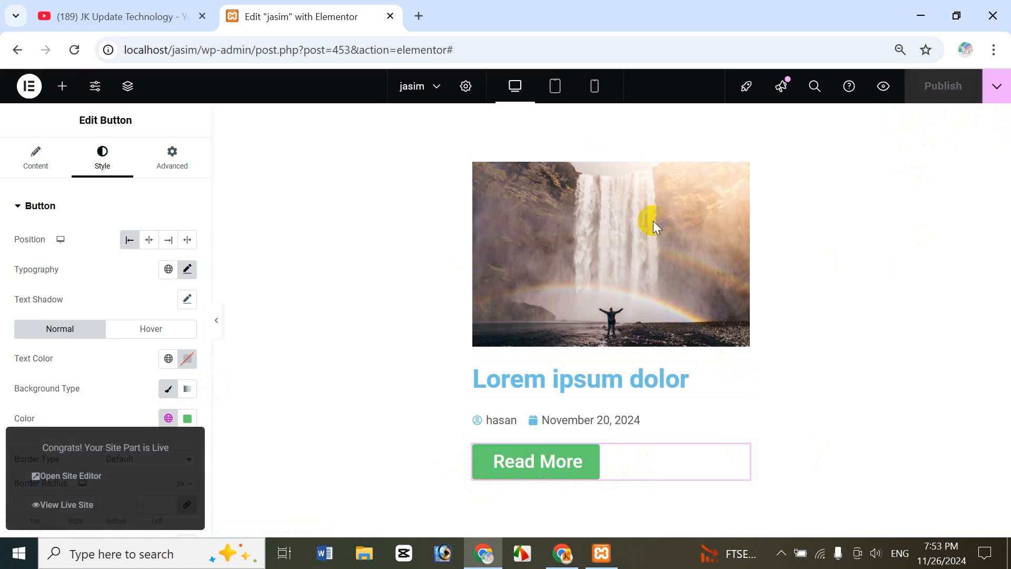
pyautogui.click(26, 87)
pyautogui.click(77, 229)
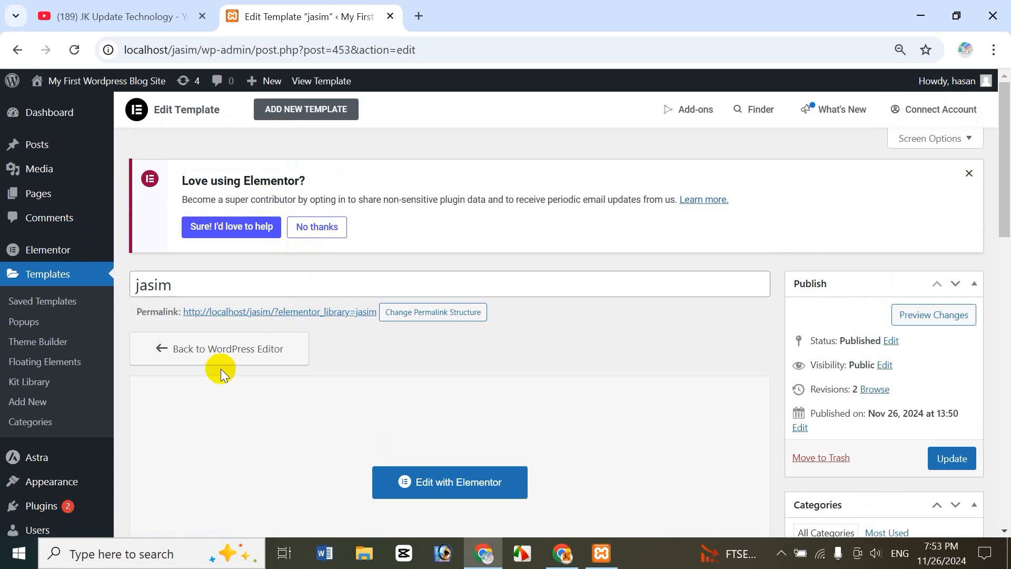
# - Open the Taxonomy page from the Pages list for editing with Elementor in a new browser tab
pyautogui.moveTo(49, 195)
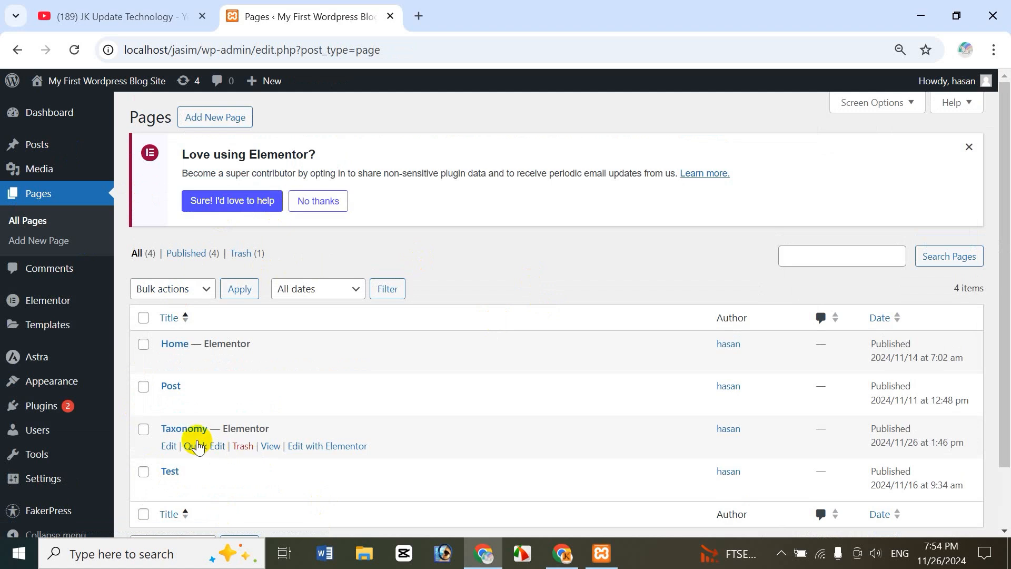
pyautogui.rightClick(327, 451)
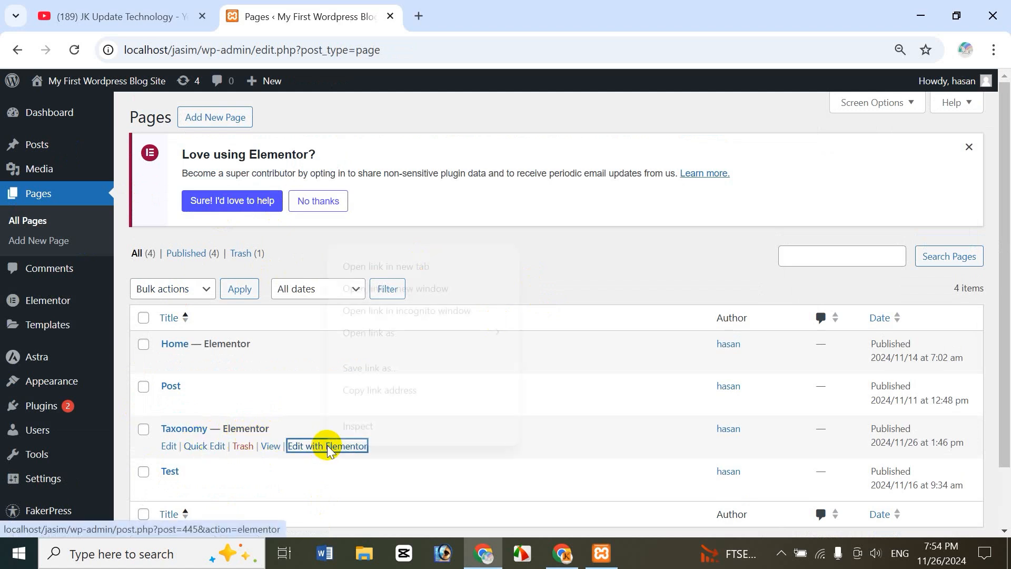
pyautogui.click(390, 264)
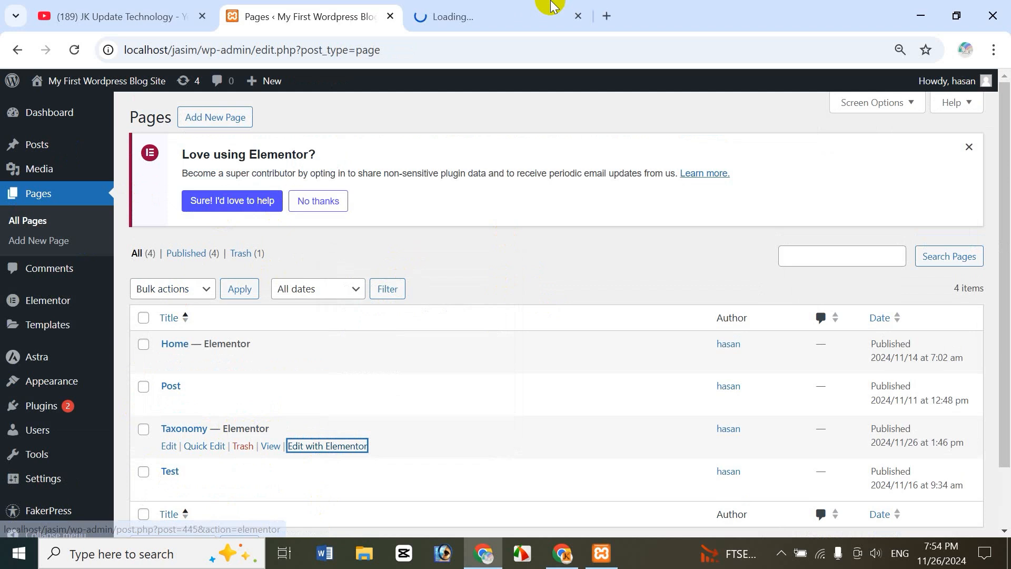
pyautogui.click(485, 16)
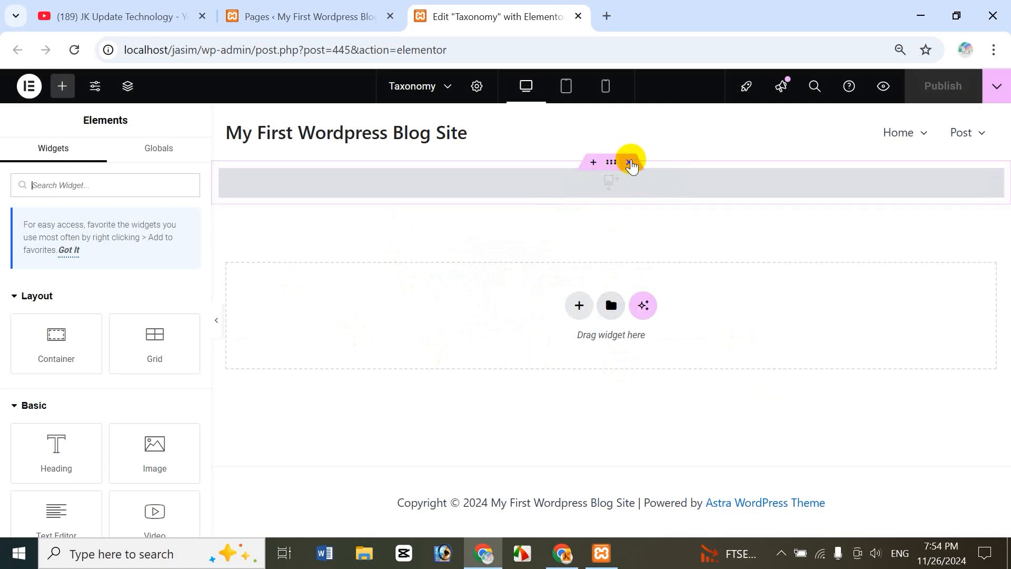
# - Delete the existing empty container on the Taxonomy page and add a single-column Flexbox container in its place
pyautogui.click(630, 163)
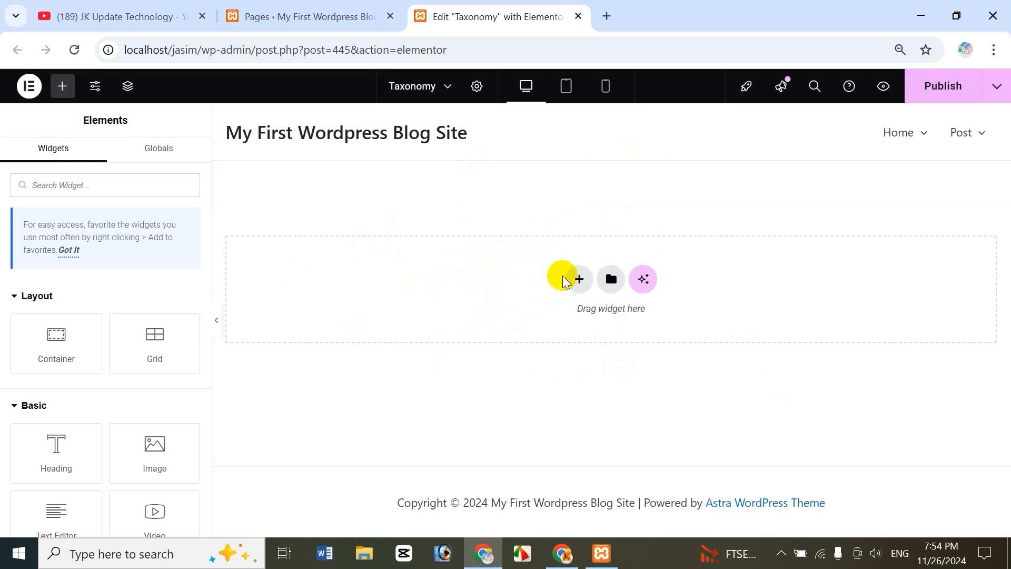
pyautogui.click(578, 278)
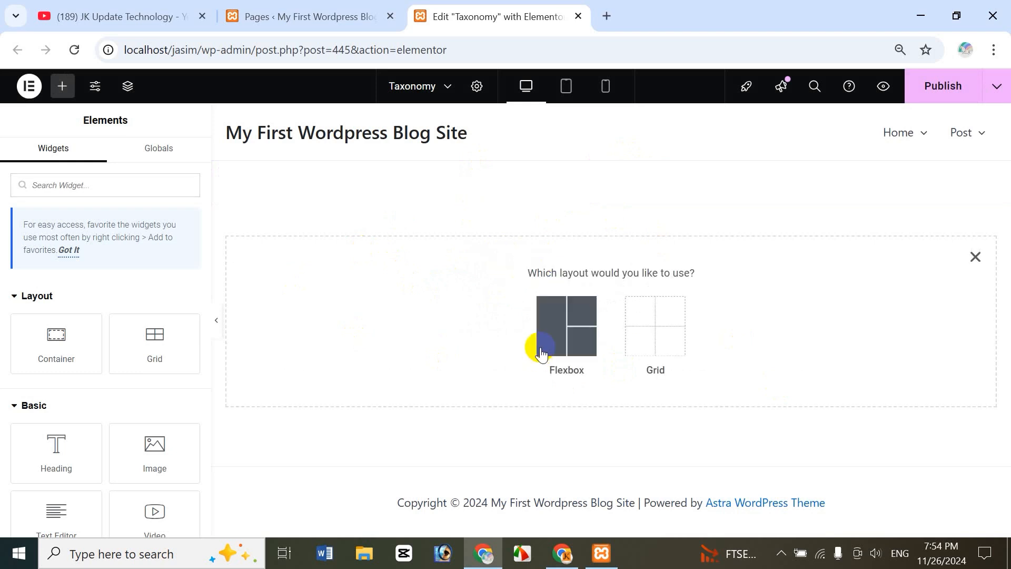
pyautogui.click(567, 330)
pyautogui.click(430, 312)
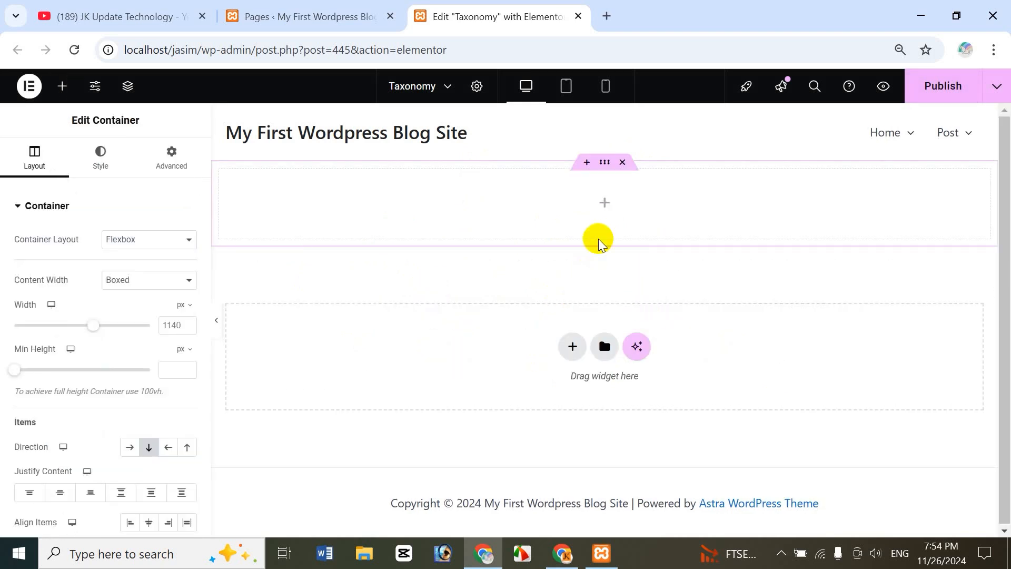
# - Add a Loop Grid widget to the new container and choose the "jasim" template for it
pyautogui.click(604, 204)
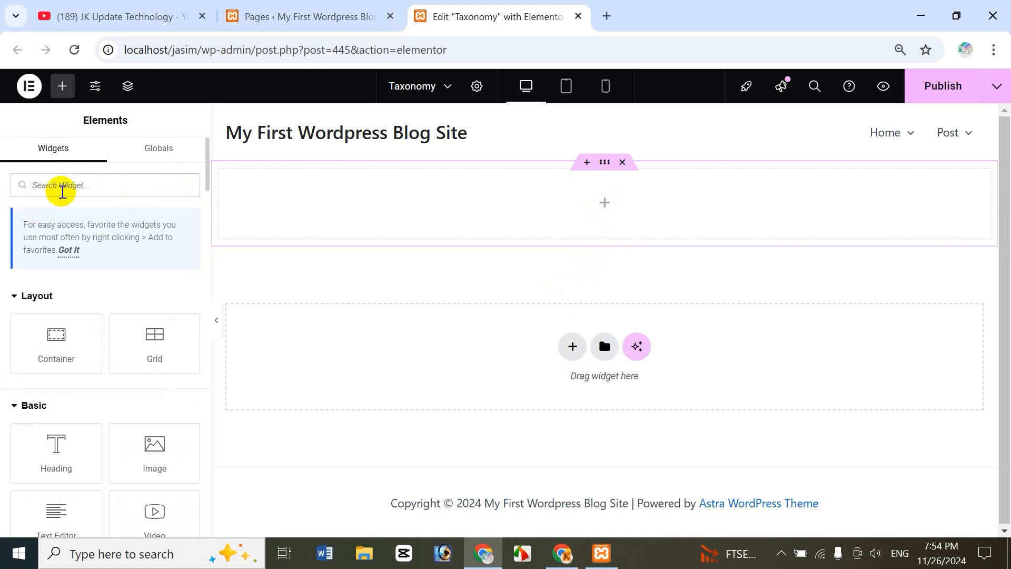
pyautogui.write('loop')
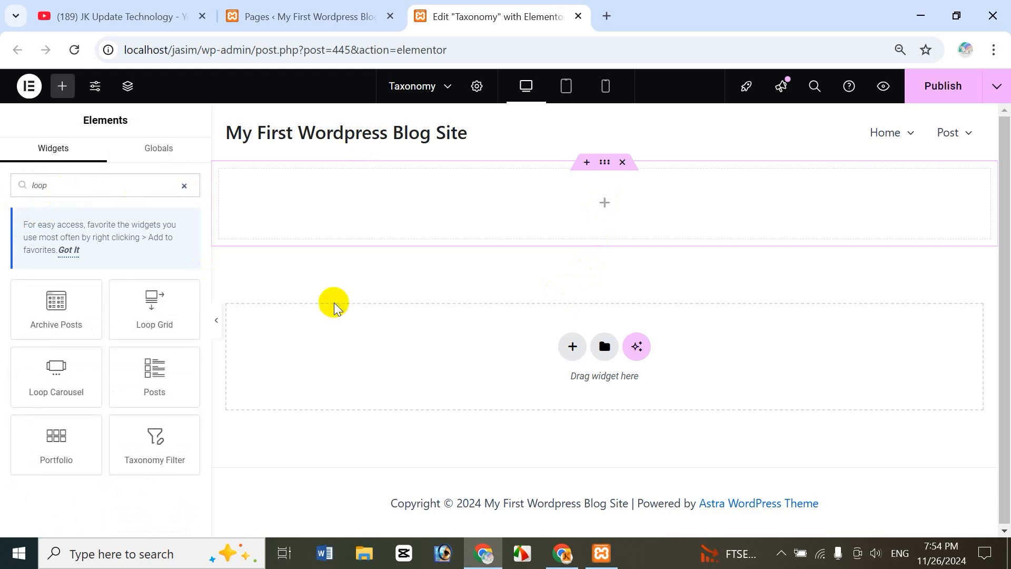
pyautogui.moveTo(149, 315); pyautogui.dragTo(626, 213)
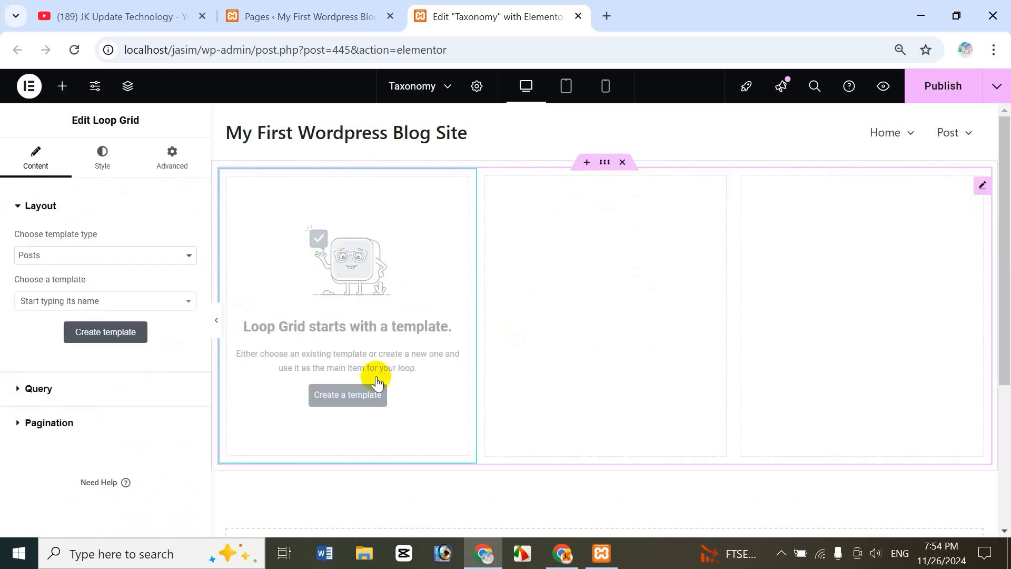
pyautogui.click(51, 303)
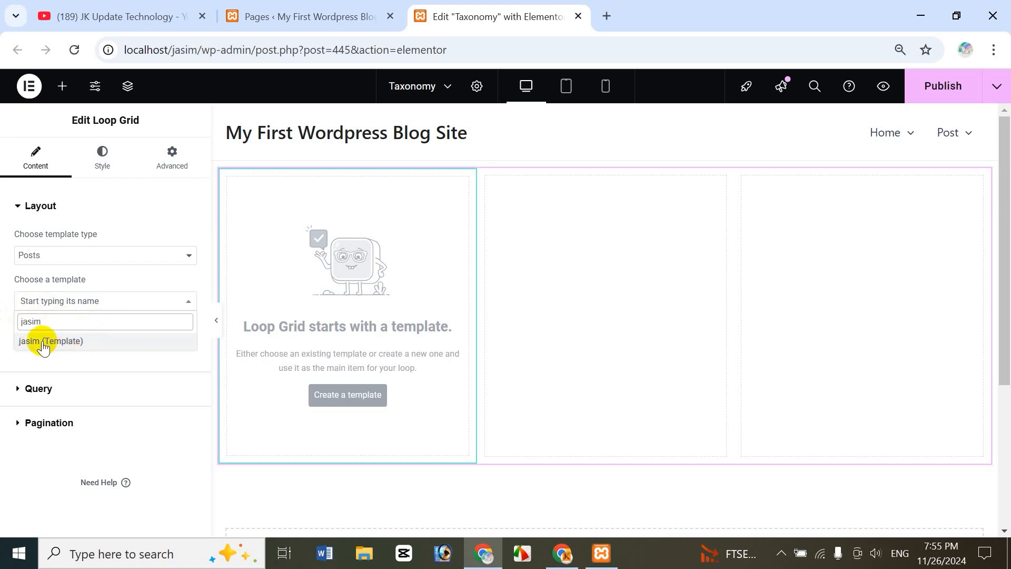
pyautogui.click(45, 342)
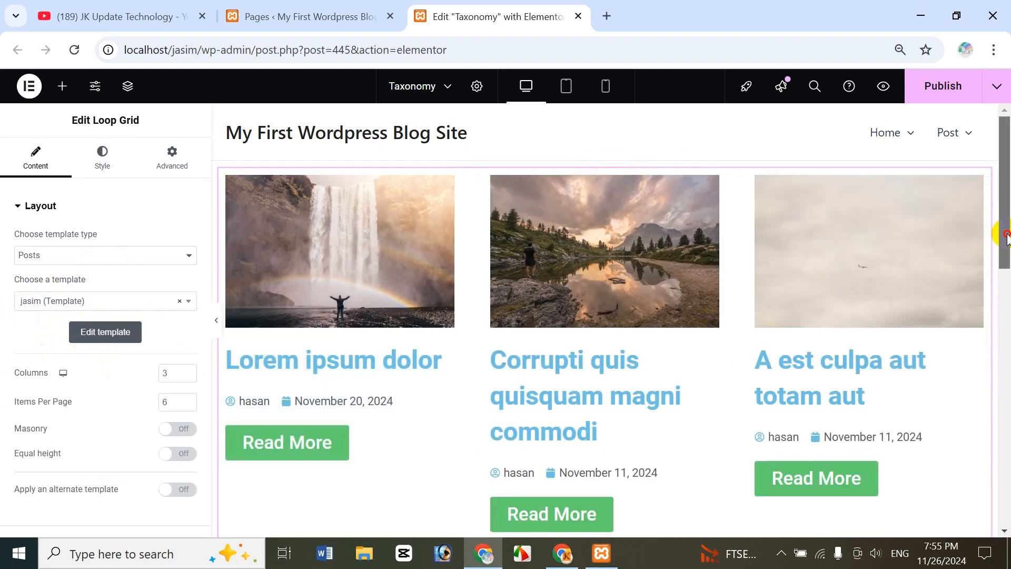
pyautogui.moveTo(1007, 234); pyautogui.dragTo(1004, 171)
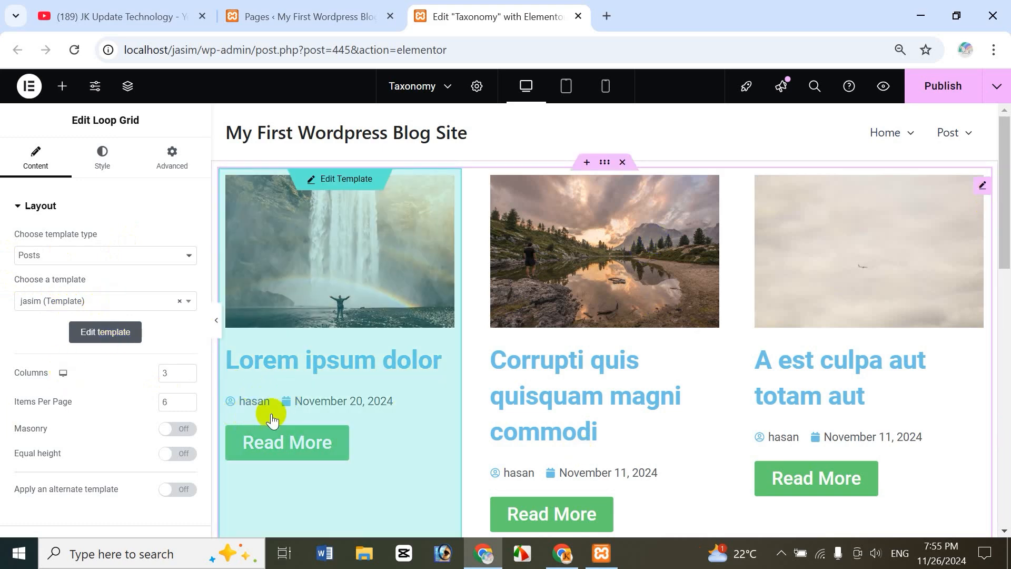
pyautogui.moveTo(1005, 237); pyautogui.dragTo(1005, 202)
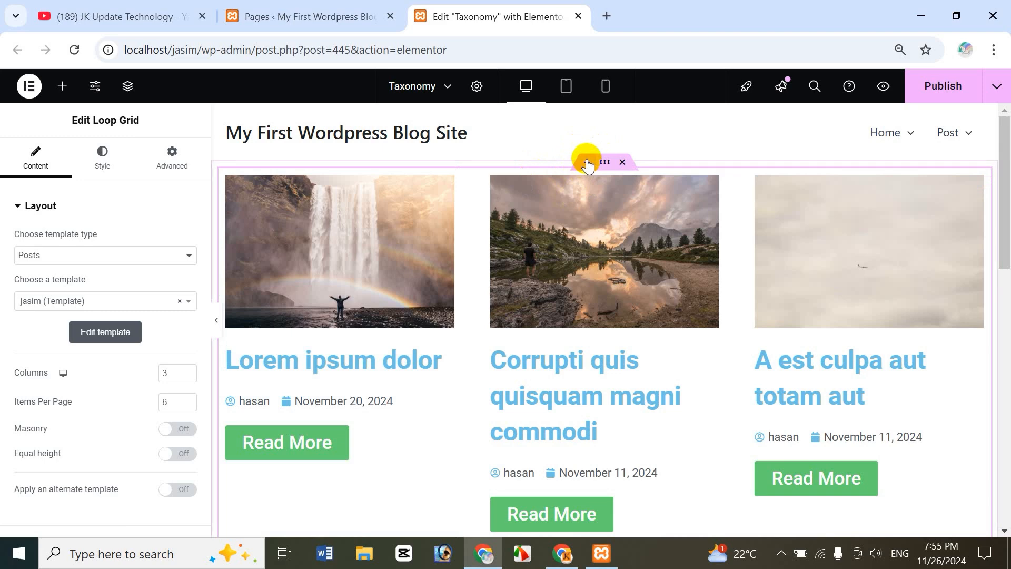
# - Insert a single-column Flexbox container above the loop grid
pyautogui.click(587, 167)
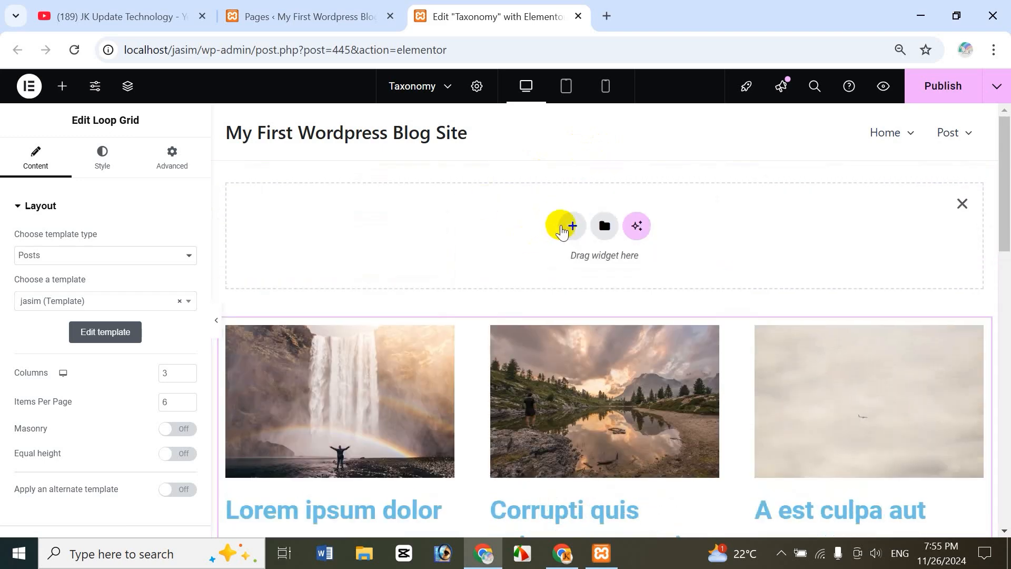
pyautogui.click(567, 225)
pyautogui.click(542, 303)
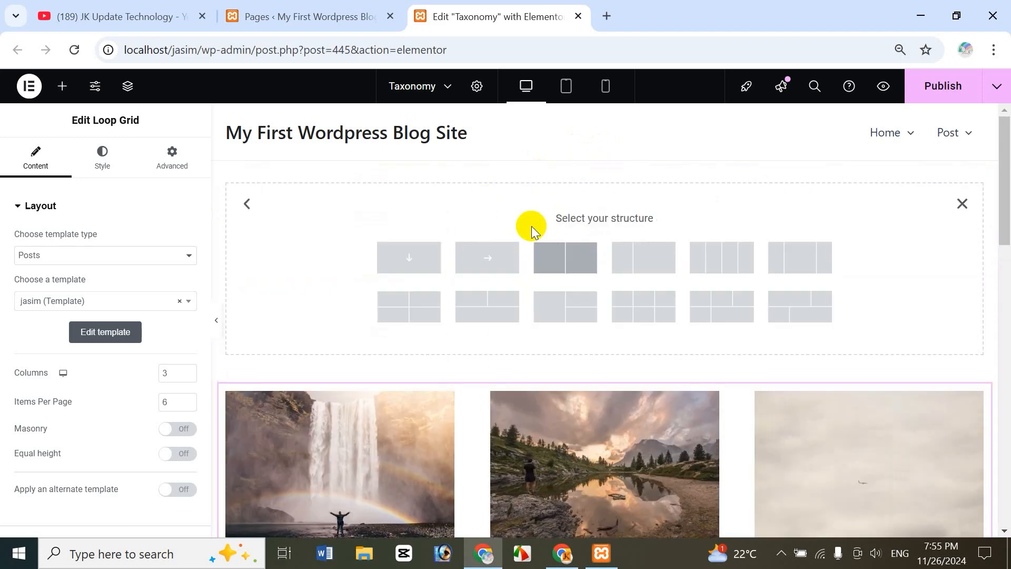
pyautogui.click(404, 253)
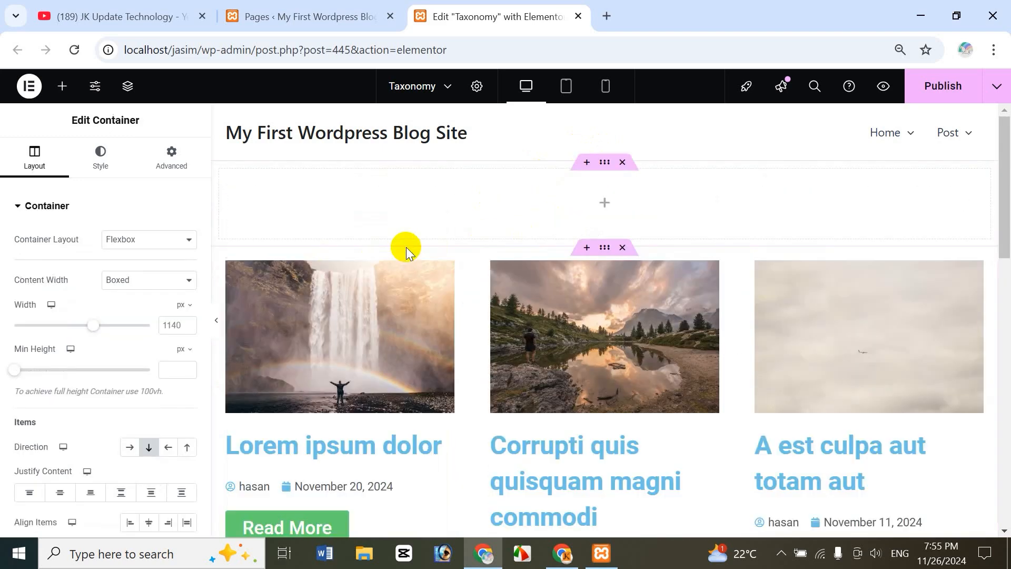
# - Add a Taxonomy Filter widget to the empty container above the loop grid
pyautogui.click(604, 203)
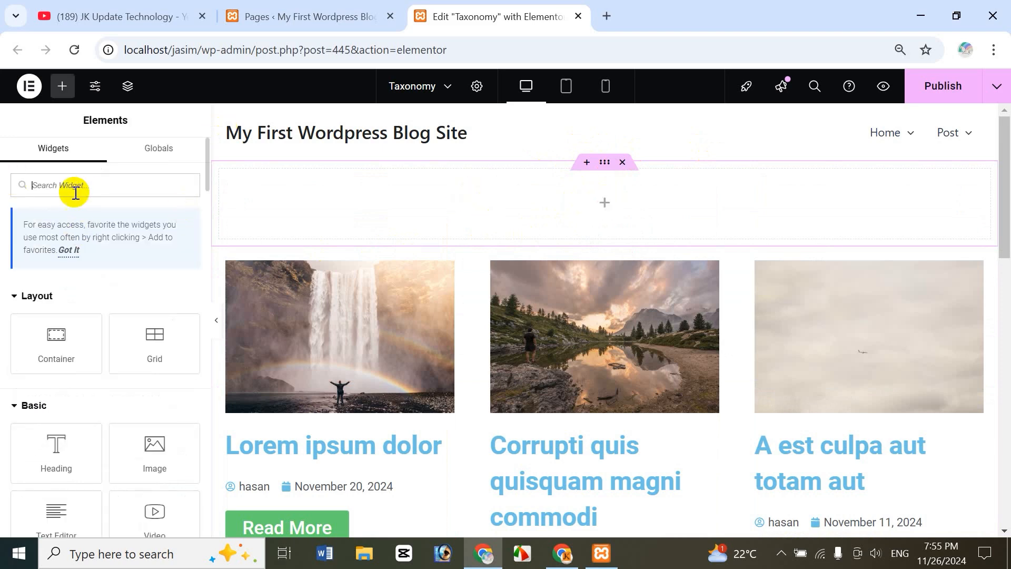
pyautogui.write('tax')
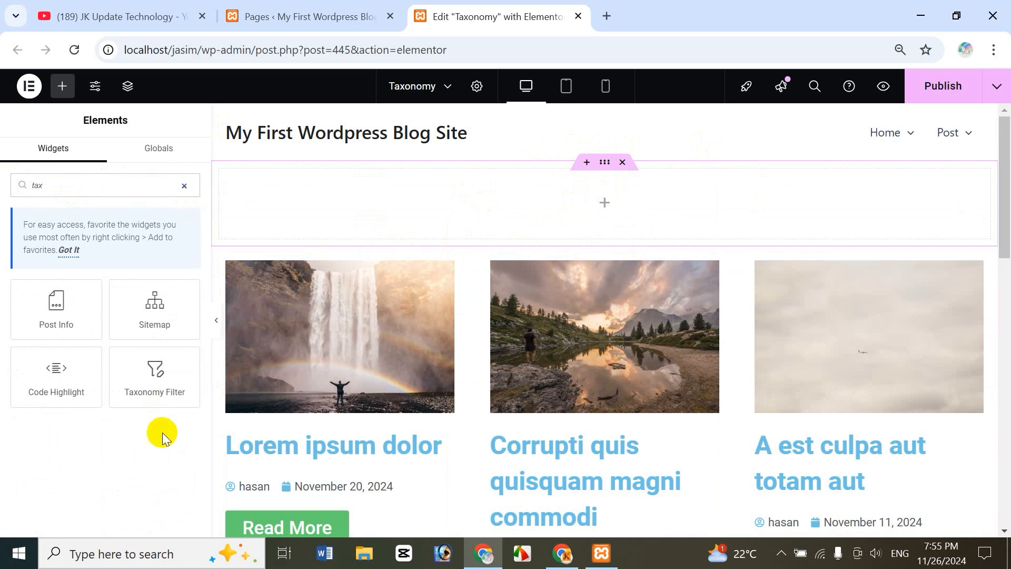
pyautogui.click(185, 186)
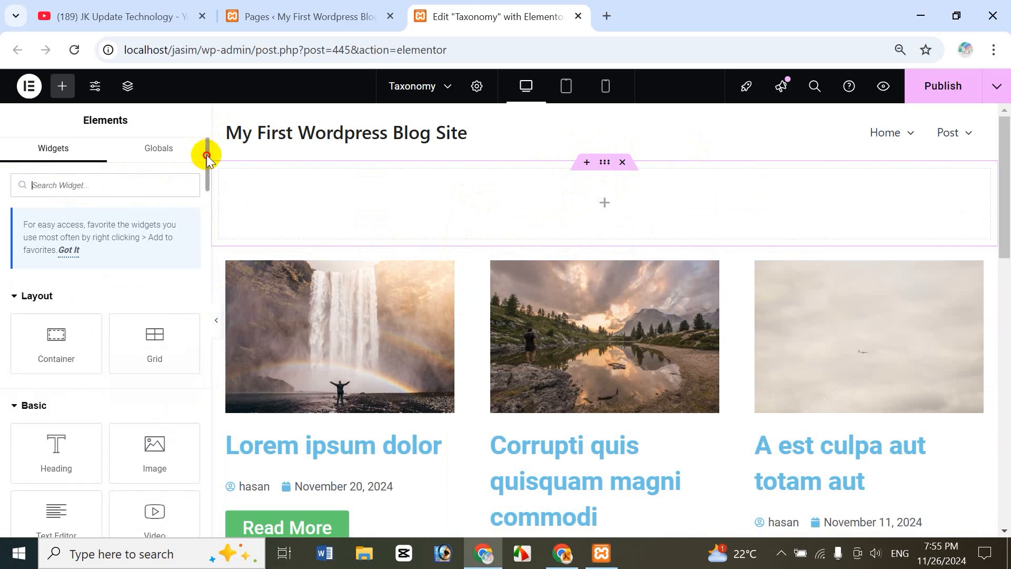
pyautogui.scroll(-15, 187, 250)
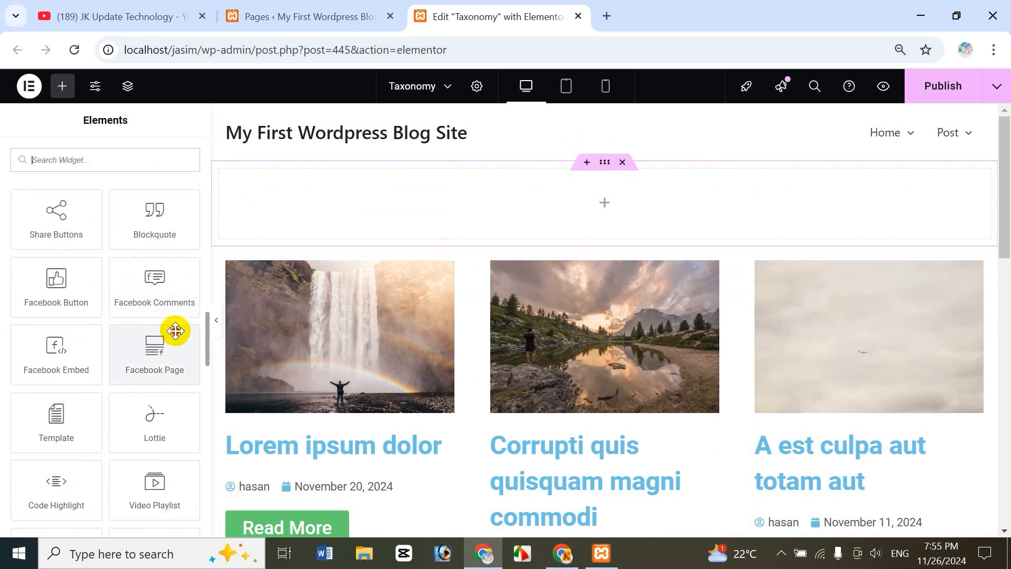
pyautogui.scroll(-1, 175, 331)
pyautogui.scroll(-5, 163, 364)
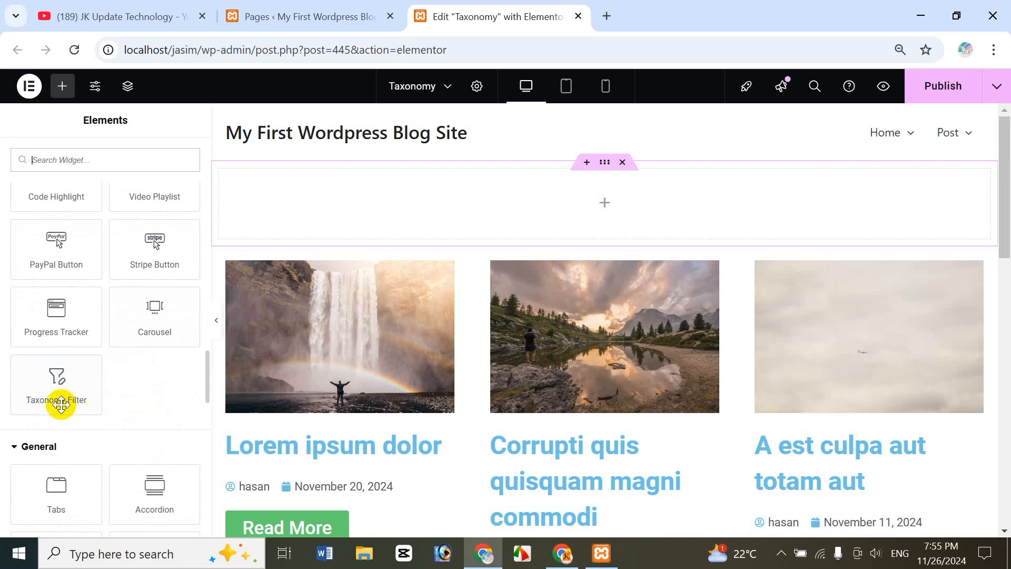
pyautogui.moveTo(51, 387); pyautogui.dragTo(609, 199)
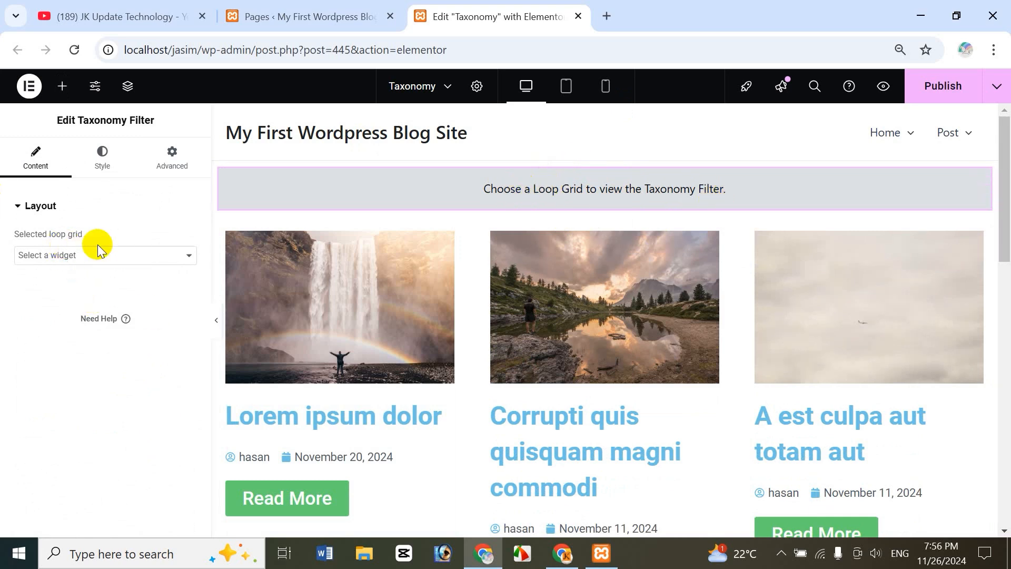
# - Link the Taxonomy Filter to Loop Grid 1 and set its taxonomy to Categories
pyautogui.click(75, 258)
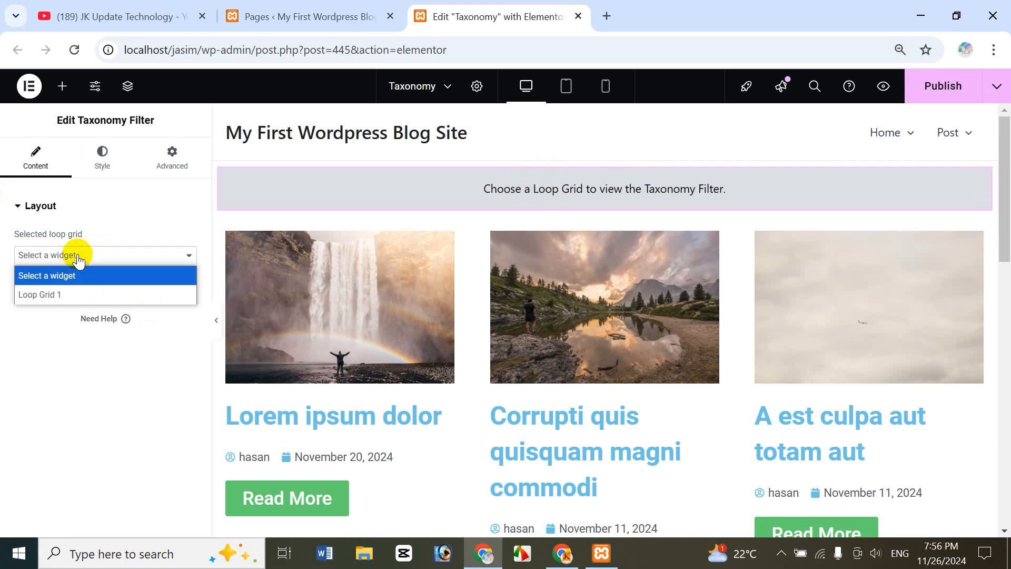
pyautogui.click(46, 296)
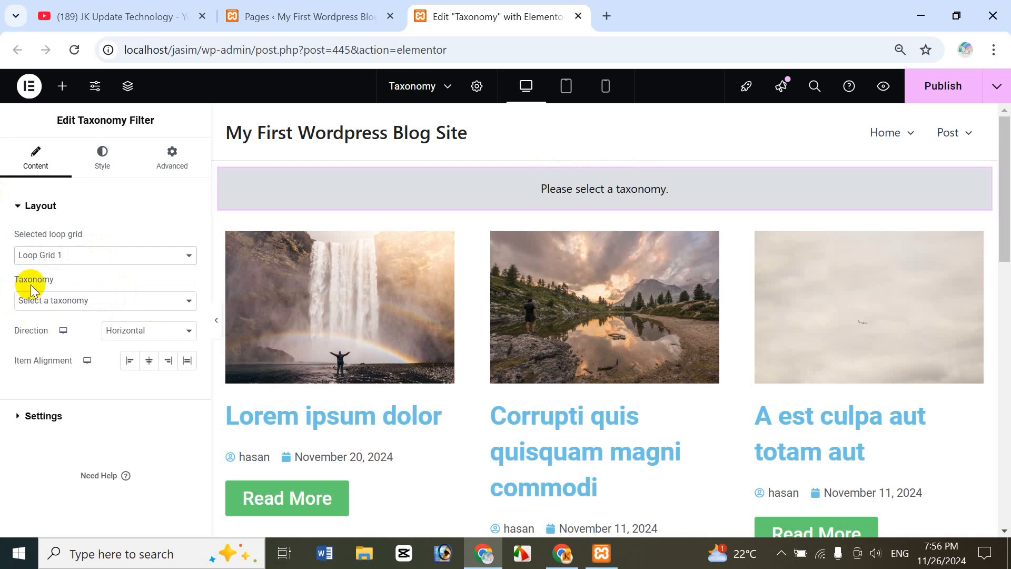
pyautogui.click(93, 301)
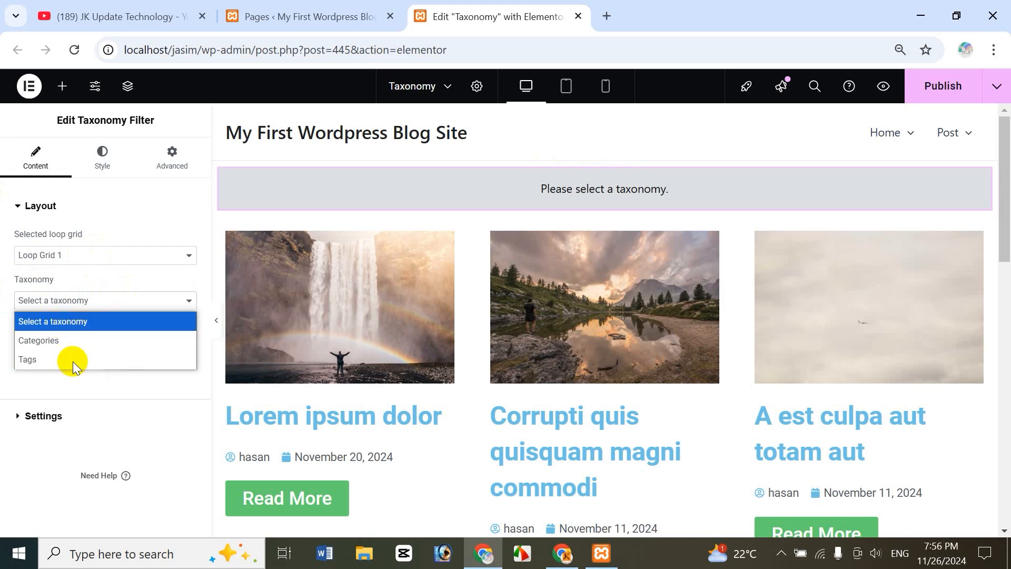
pyautogui.click(59, 348)
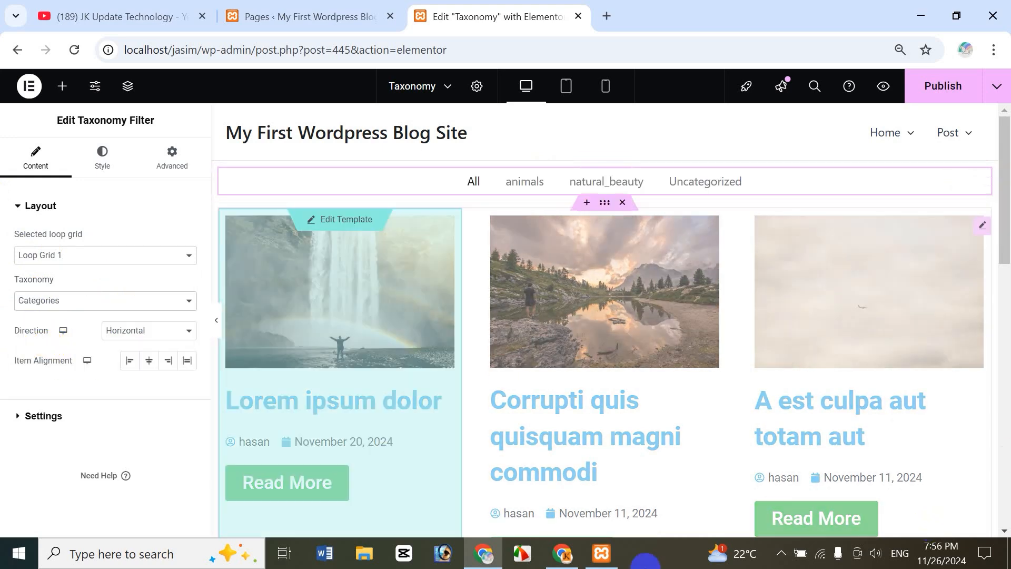
# - Test the category filter in the editor with animals, natural_beauty, Uncategorized and All, checking the grid's posts for each
pyautogui.moveTo(1002, 233); pyautogui.dragTo(999, 188)
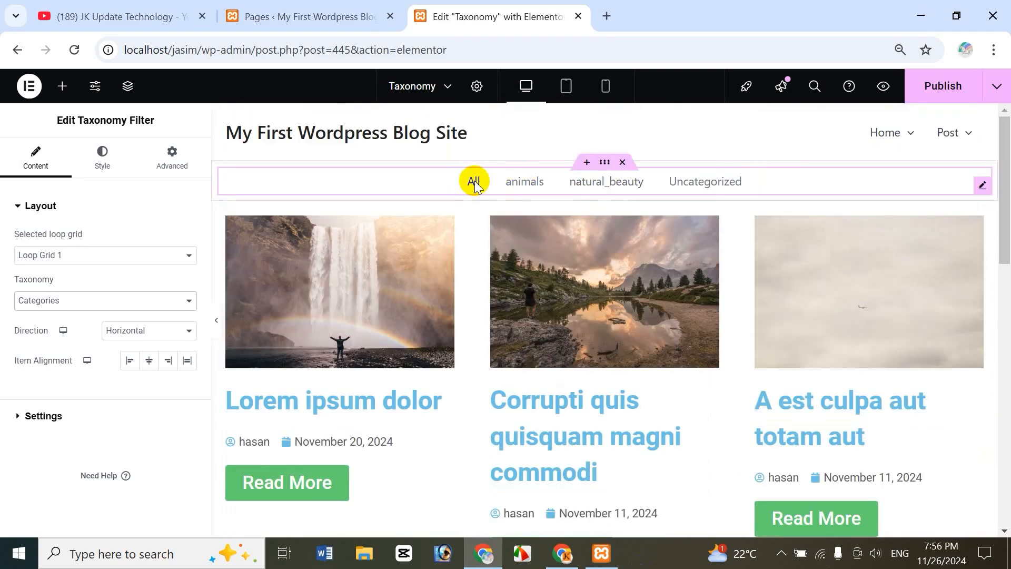
pyautogui.click(531, 187)
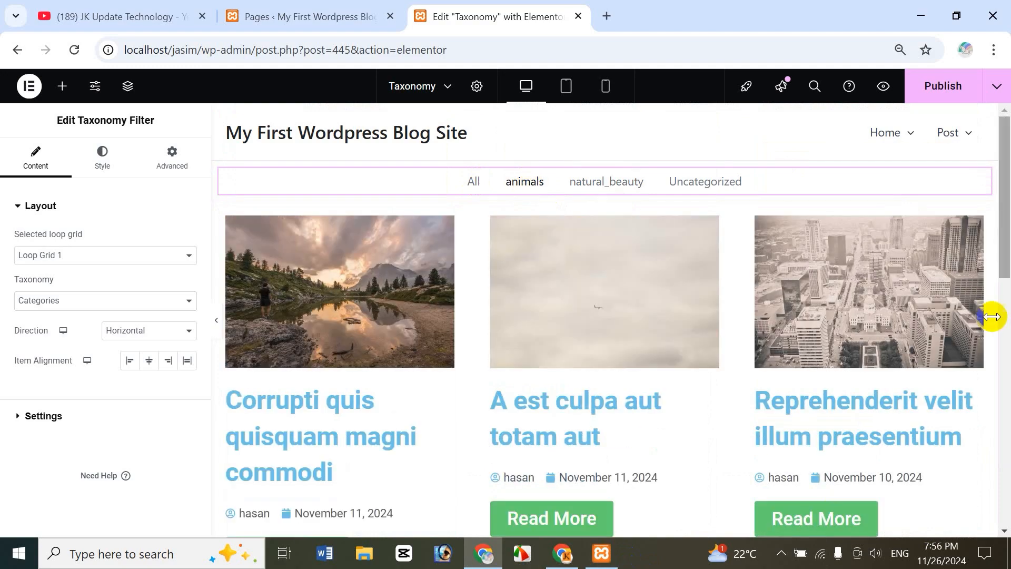
pyautogui.moveTo(1001, 263); pyautogui.dragTo(979, 176)
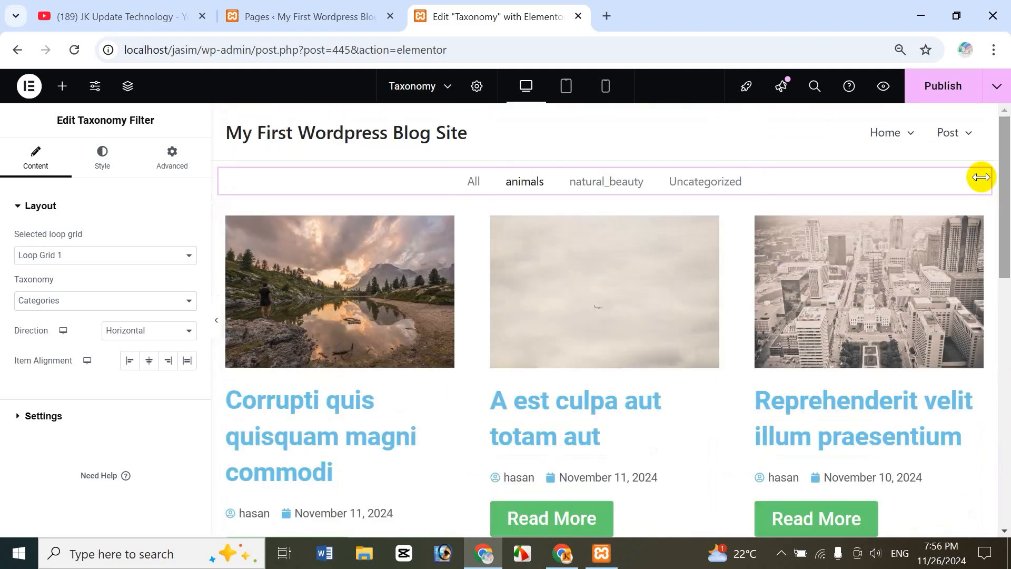
pyautogui.click(621, 185)
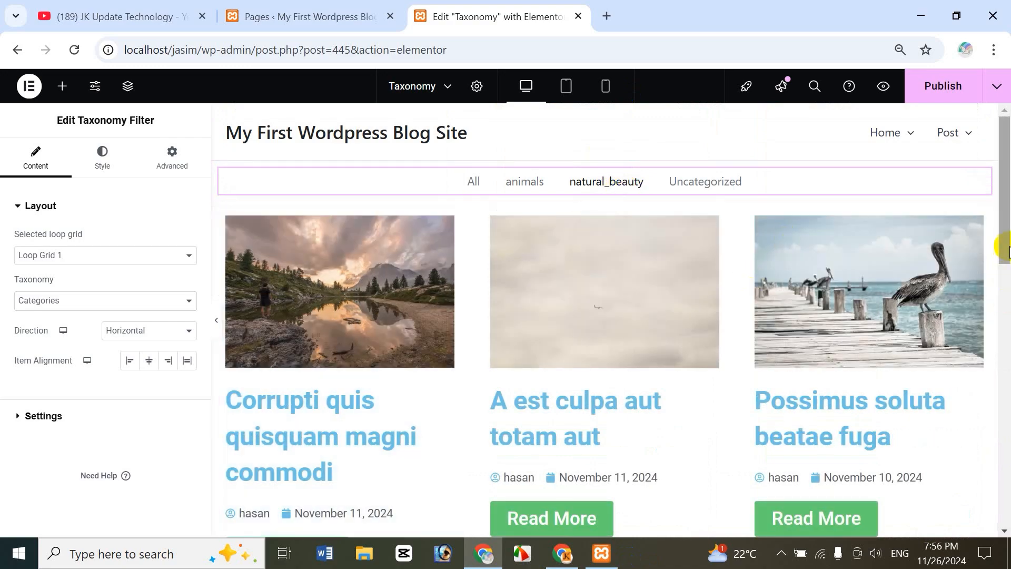
pyautogui.moveTo(1000, 242); pyautogui.dragTo(986, 207)
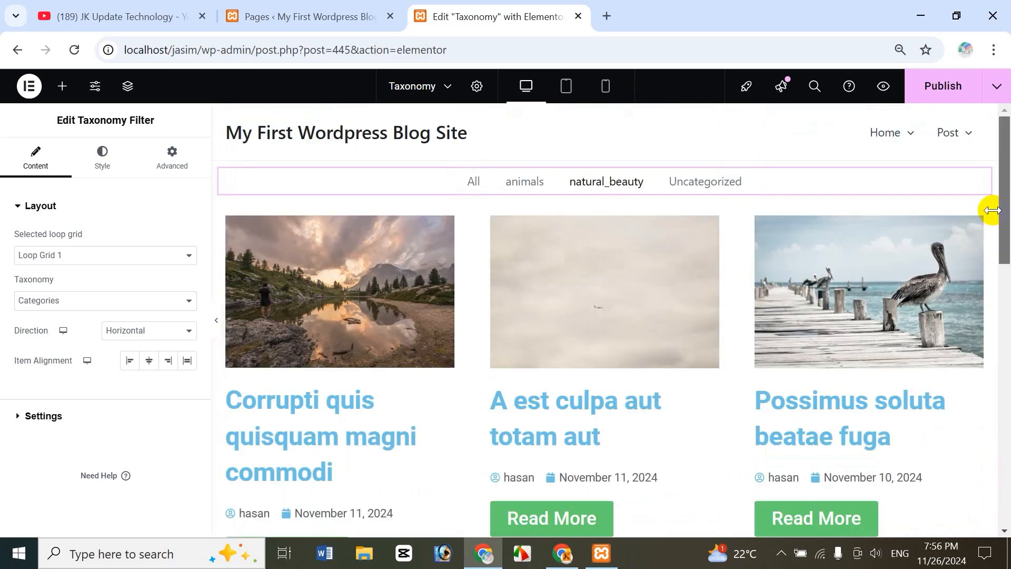
pyautogui.click(692, 185)
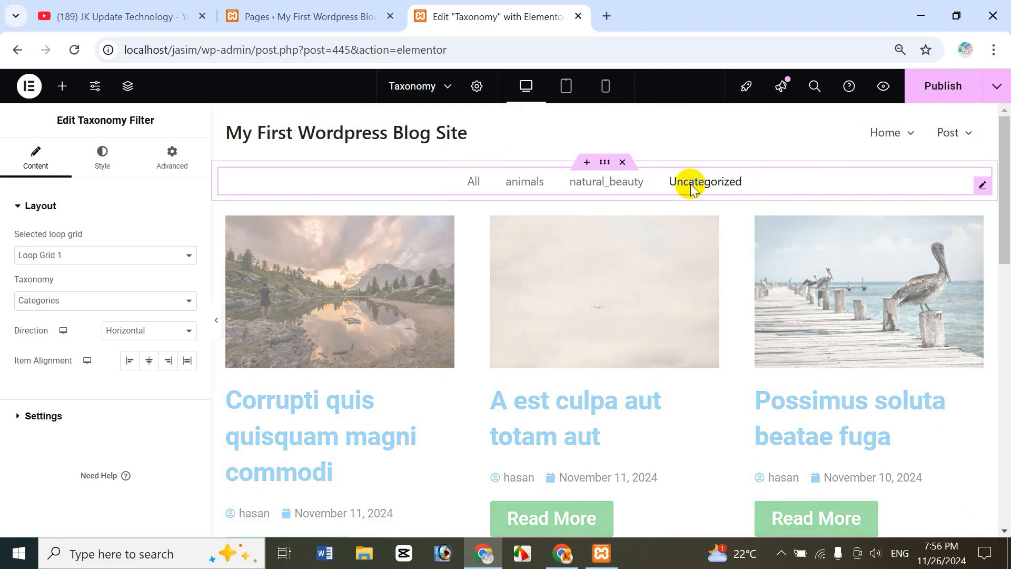
pyautogui.moveTo(1000, 243); pyautogui.dragTo(1005, 150)
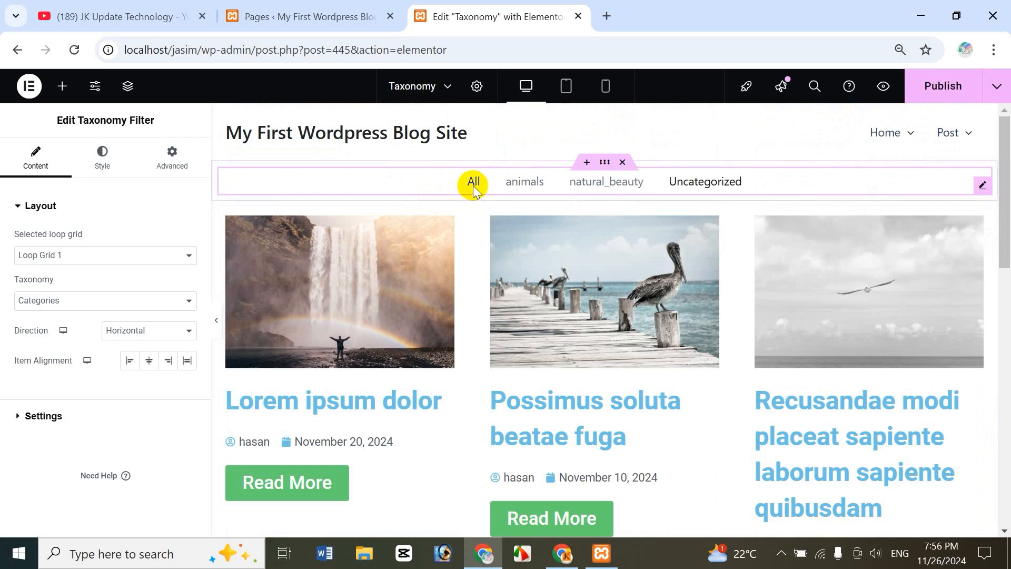
pyautogui.click(472, 185)
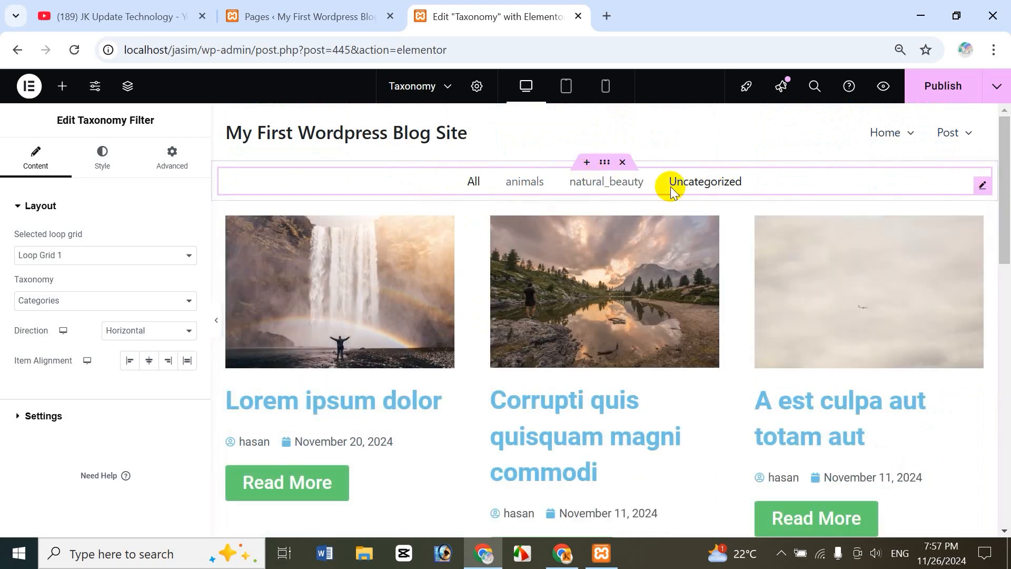
# - Set the filter's taxonomy to Tags and test the possimus and corrupti quis filters on the grid
pyautogui.click(58, 309)
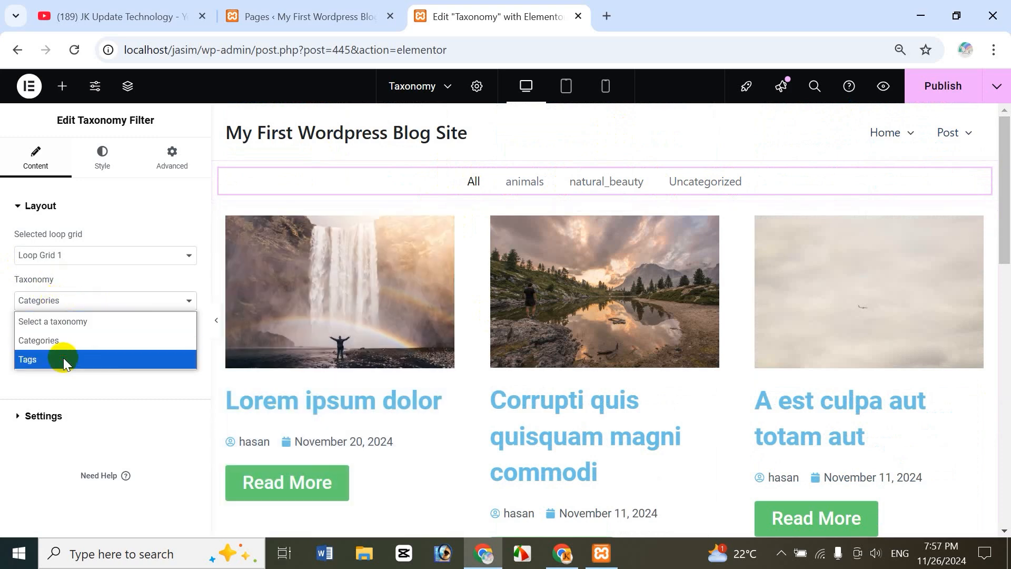
pyautogui.click(62, 357)
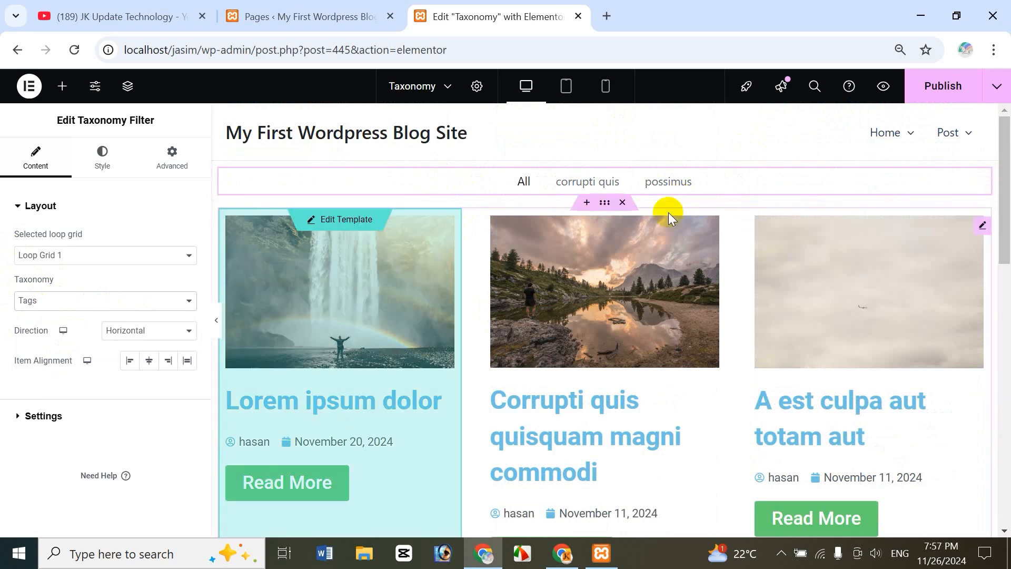
pyautogui.click(666, 181)
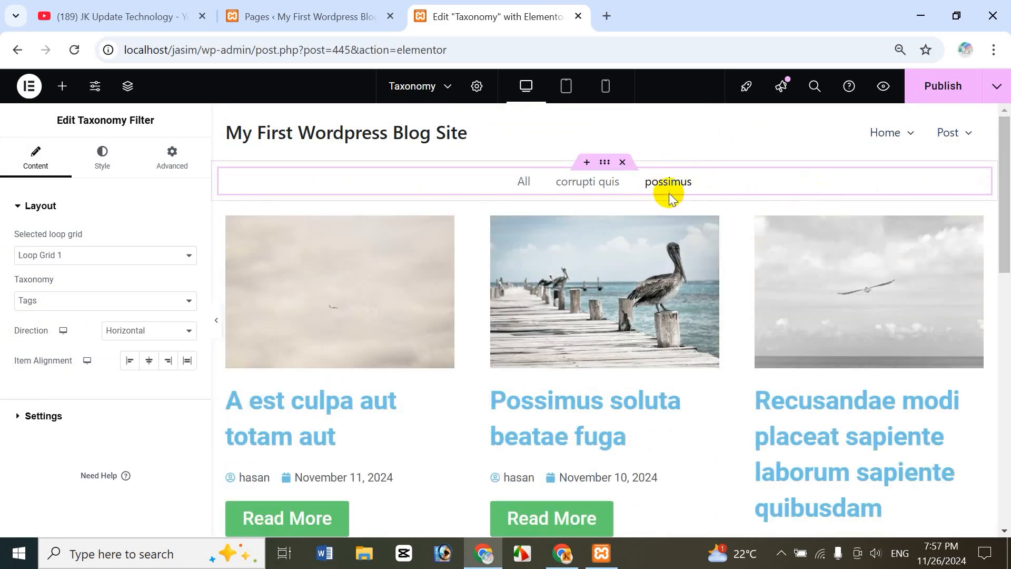
pyautogui.moveTo(1006, 248); pyautogui.dragTo(1006, 163)
pyautogui.click(565, 182)
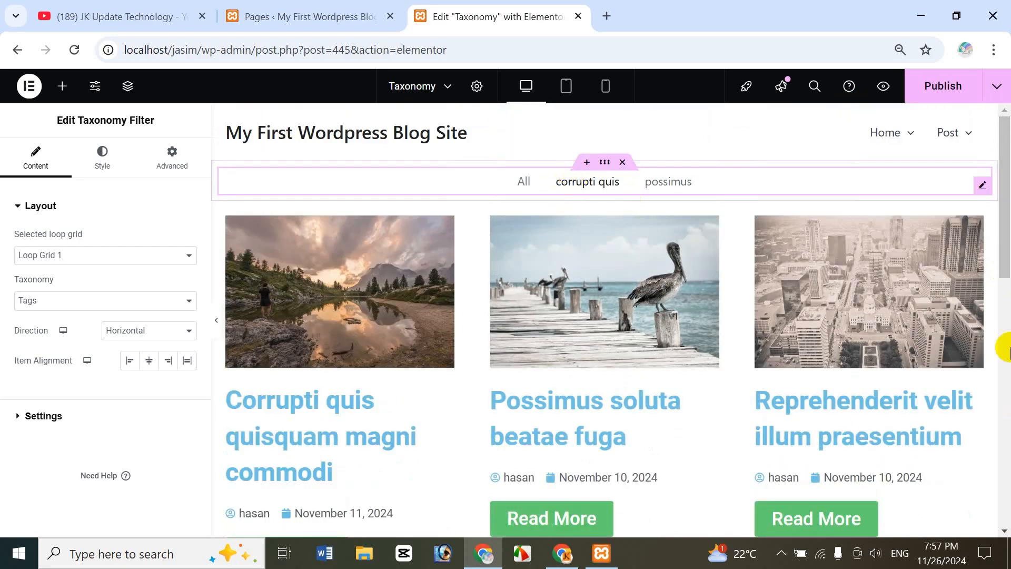
pyautogui.scroll(-3, 1003, 350)
pyautogui.scroll(-4, 1002, 368)
pyautogui.scroll(7, 999, 383)
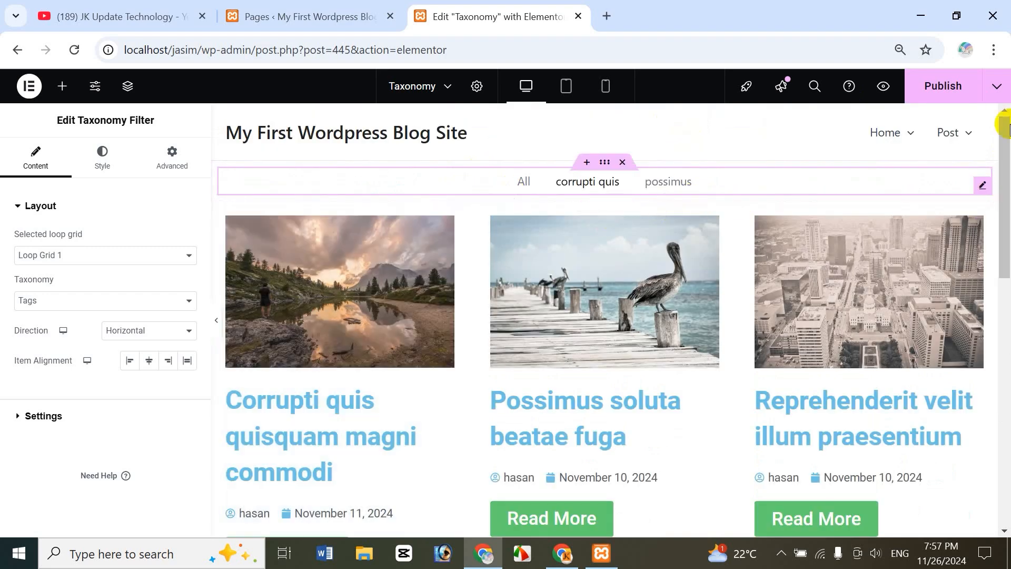
# - Publish the Taxonomy page and view the live page in a new browser tab
pyautogui.click(942, 92)
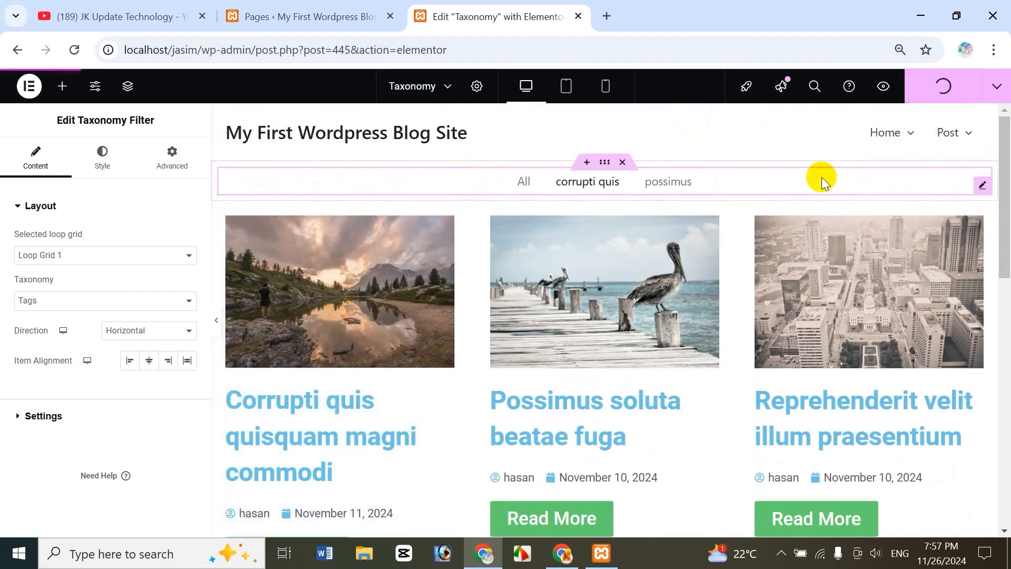
pyautogui.click(996, 89)
pyautogui.click(932, 188)
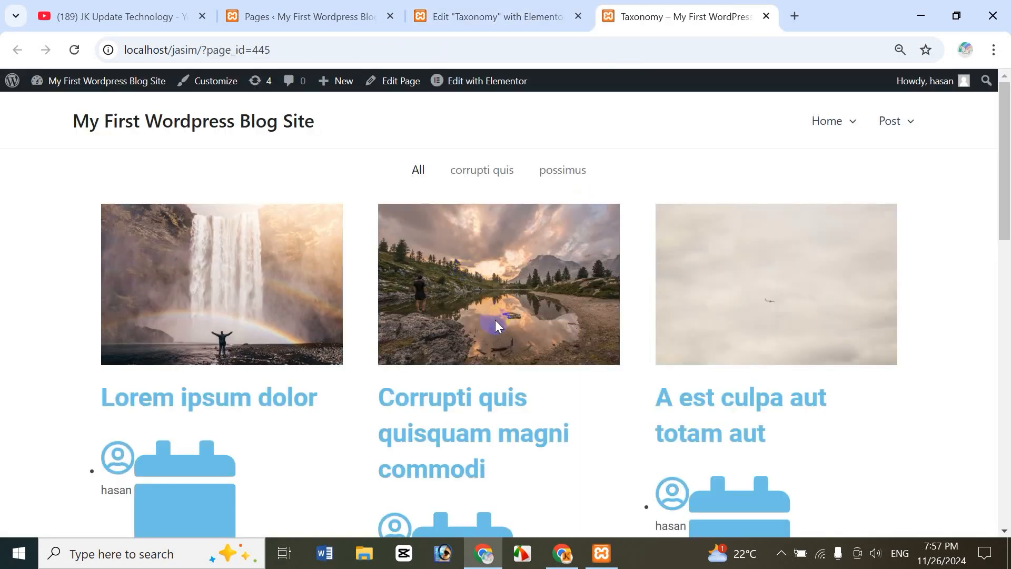
# - Test the tag filter on the live page with corrupti quis, possimus and All
pyautogui.moveTo(1008, 227)
pyautogui.mouseDown()
pyautogui.moveTo(1003, 388)
pyautogui.moveTo(1005, 224)
pyautogui.mouseUp()
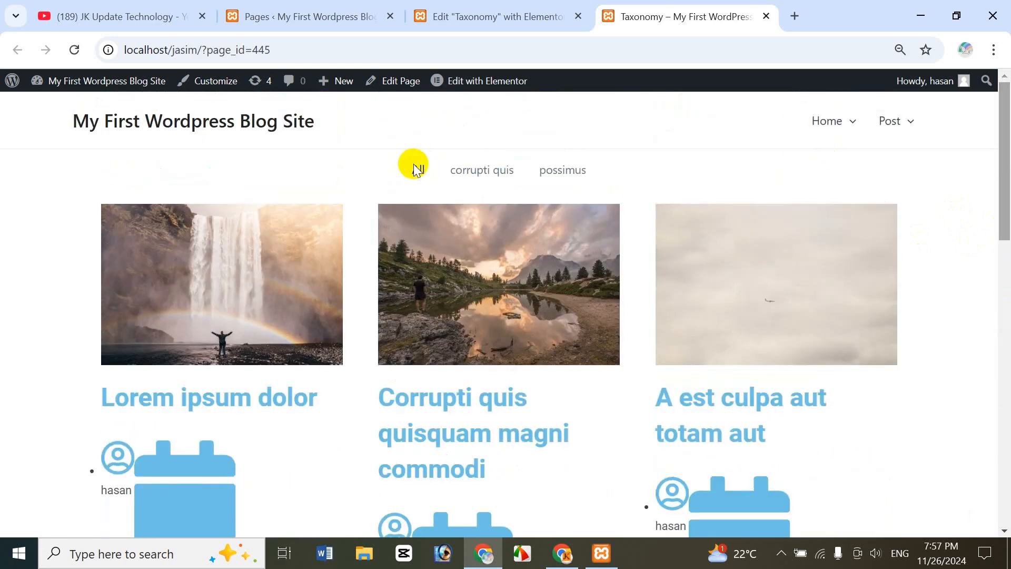
pyautogui.click(478, 170)
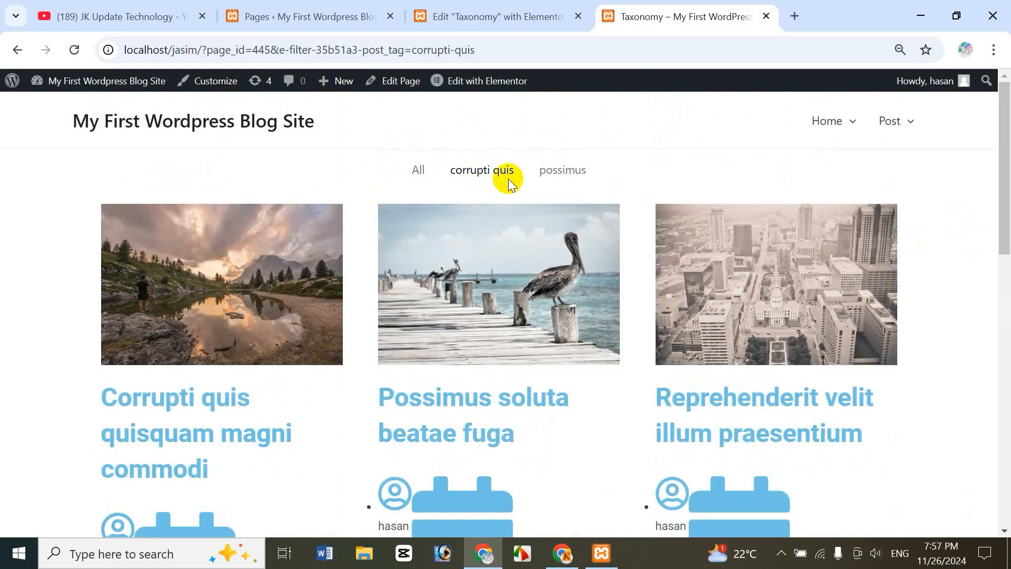
pyautogui.moveTo(1007, 227); pyautogui.dragTo(585, 163)
pyautogui.click(568, 174)
pyautogui.click(568, 174)
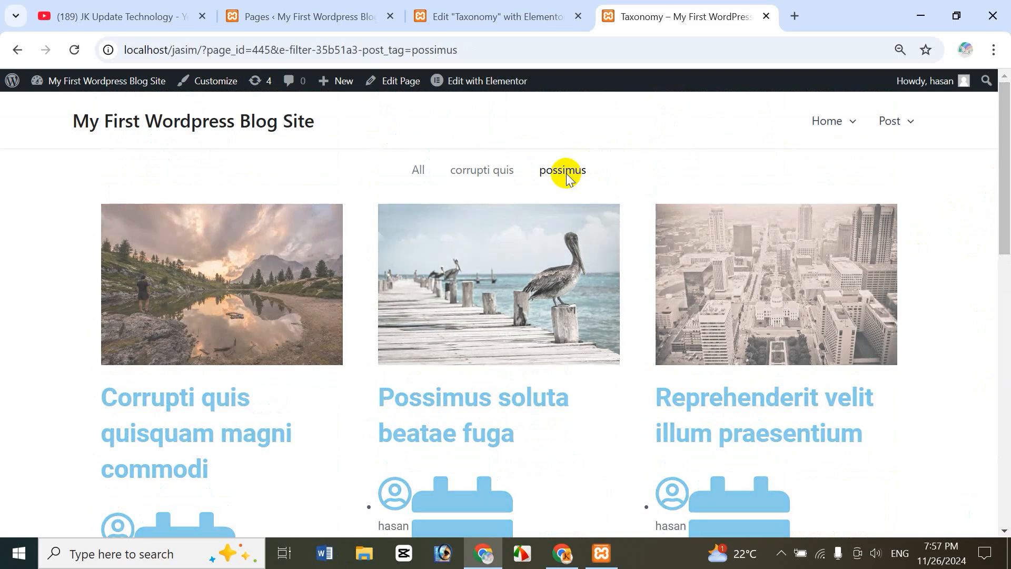
pyautogui.moveTo(1005, 216); pyautogui.dragTo(1002, 65)
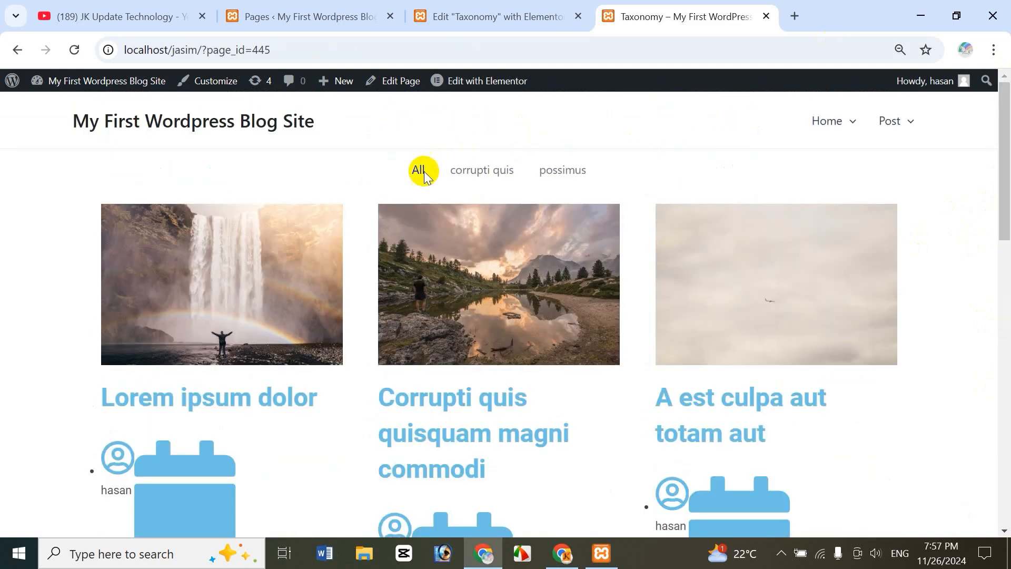
# - Return to the Elementor editor, set the filter's taxonomy to Categories and publish the page again
pyautogui.click(491, 21)
pyautogui.click(56, 308)
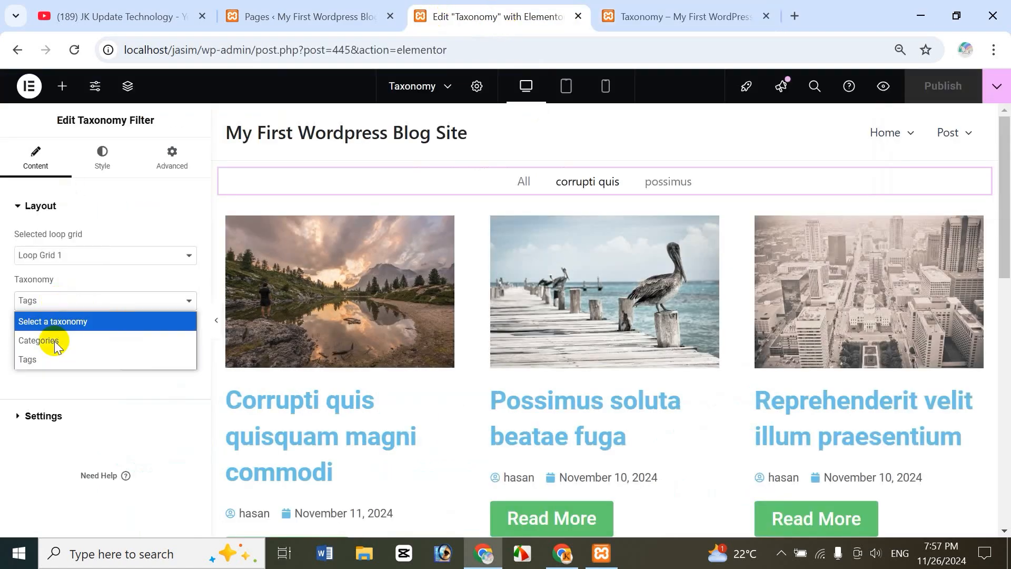
pyautogui.click(53, 340)
pyautogui.click(936, 87)
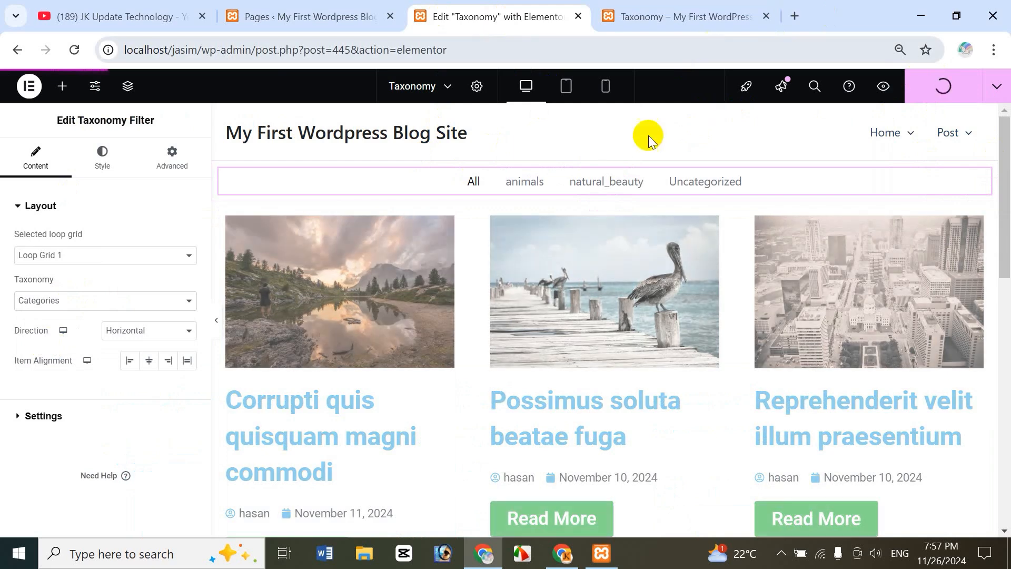
# - Reload the live Taxonomy page and filter its posts by the animals category
pyautogui.click(683, 15)
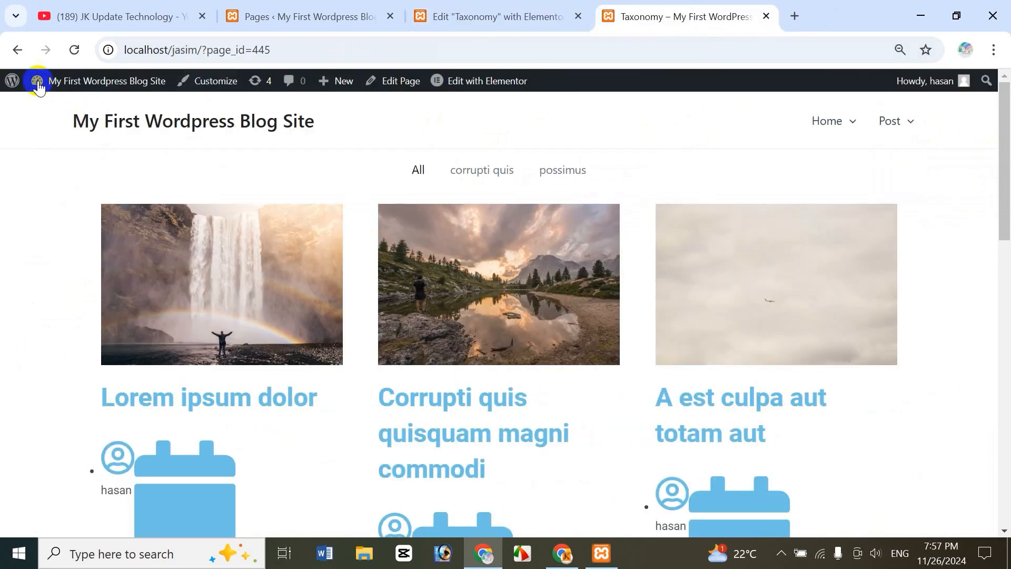
pyautogui.click(431, 183)
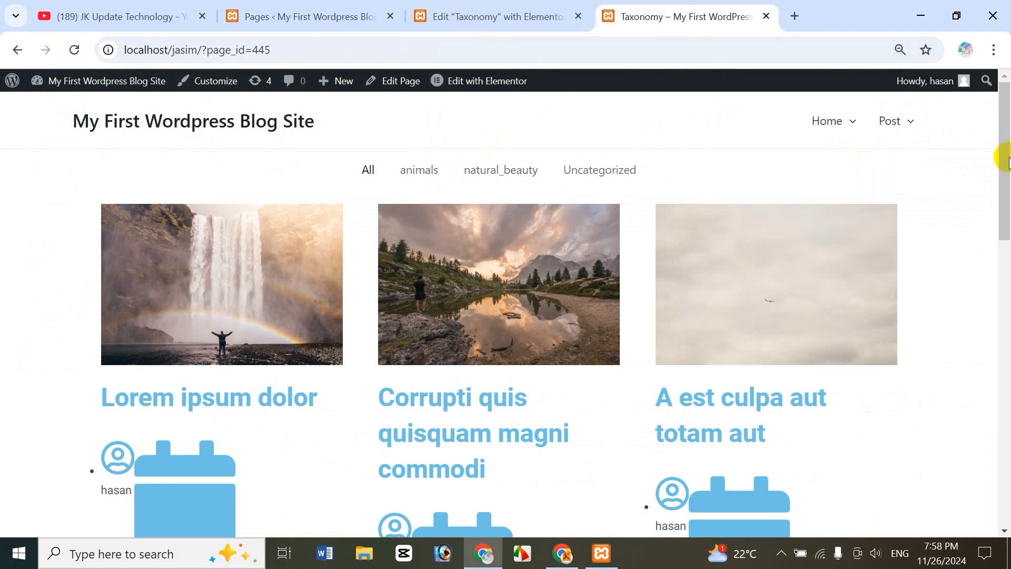
pyautogui.moveTo(1006, 228)
pyautogui.mouseDown()
pyautogui.moveTo(1006, 521)
pyautogui.moveTo(1005, 232)
pyautogui.mouseUp()
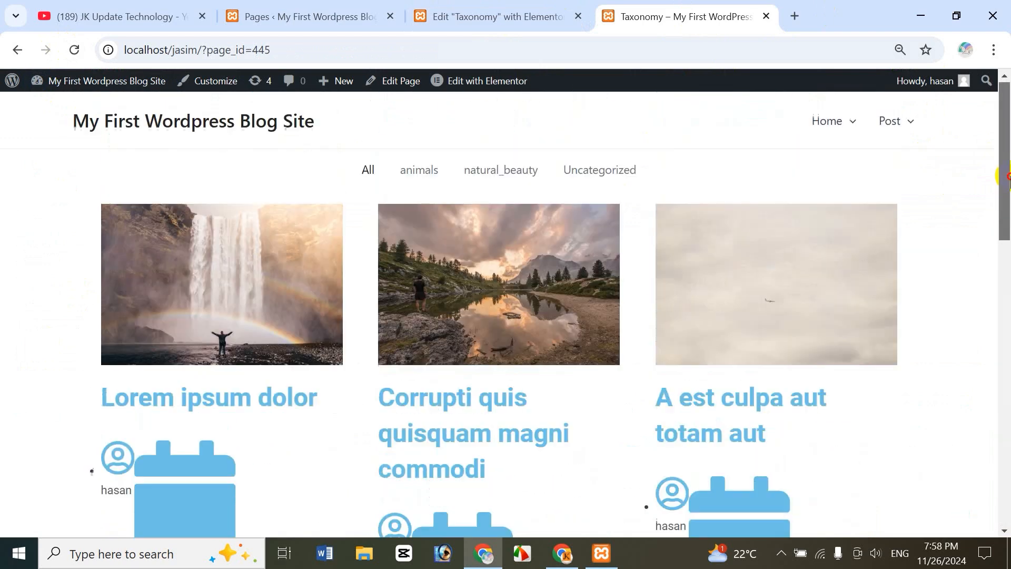
pyautogui.click(416, 180)
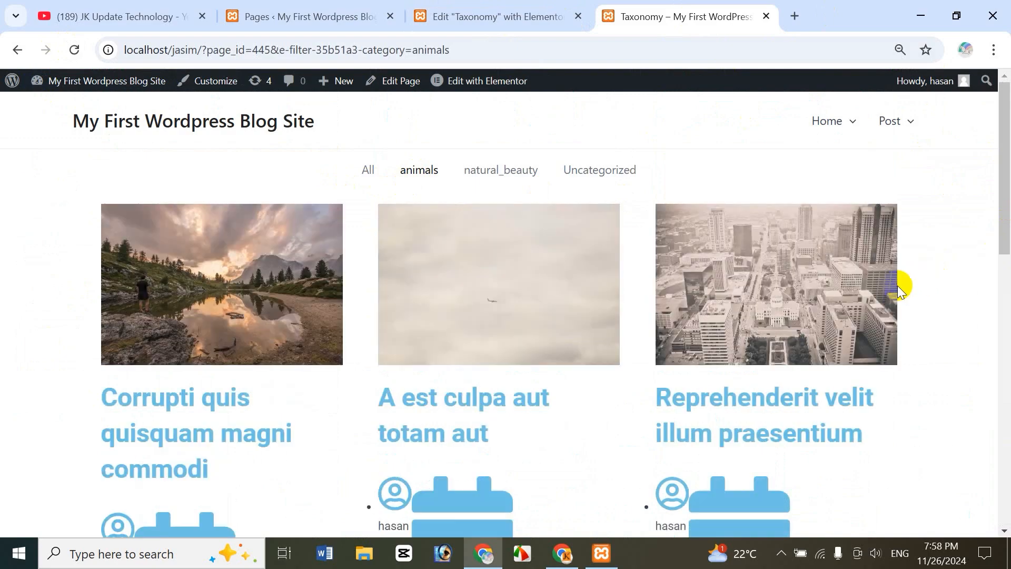
# - Review the animals results on the live page, filter the posts by natural_beauty, and return to the Elementor editor
pyautogui.moveTo(1003, 193); pyautogui.dragTo(1005, 372)
pyautogui.moveTo(1006, 259); pyautogui.dragTo(1005, 85)
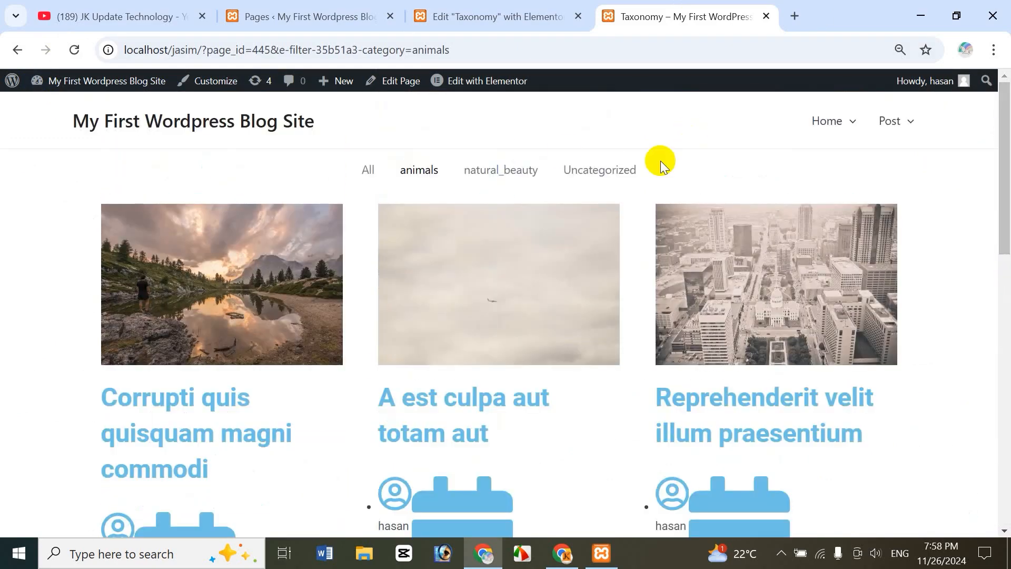
pyautogui.click(496, 170)
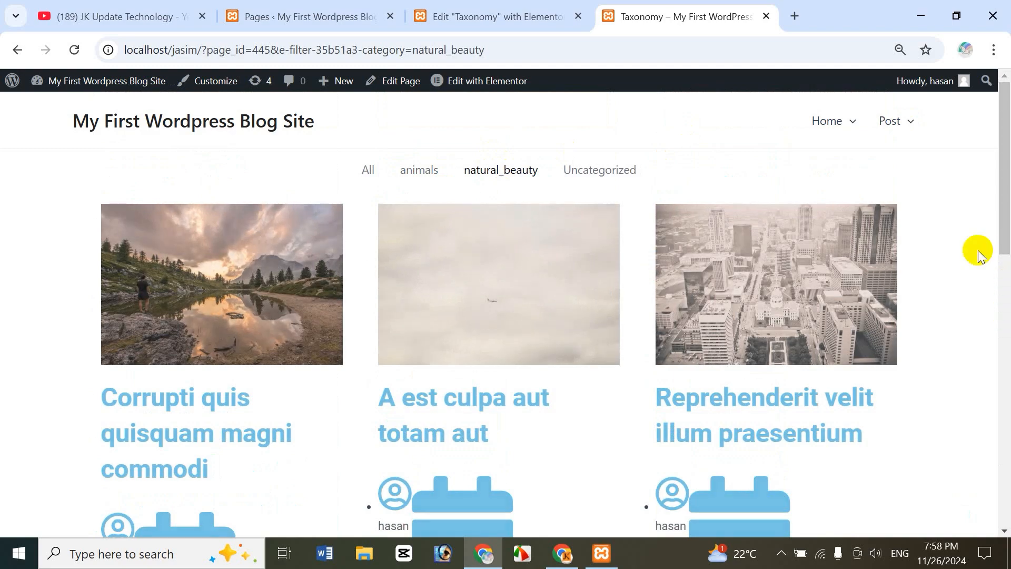
pyautogui.moveTo(1006, 208); pyautogui.dragTo(1005, 84)
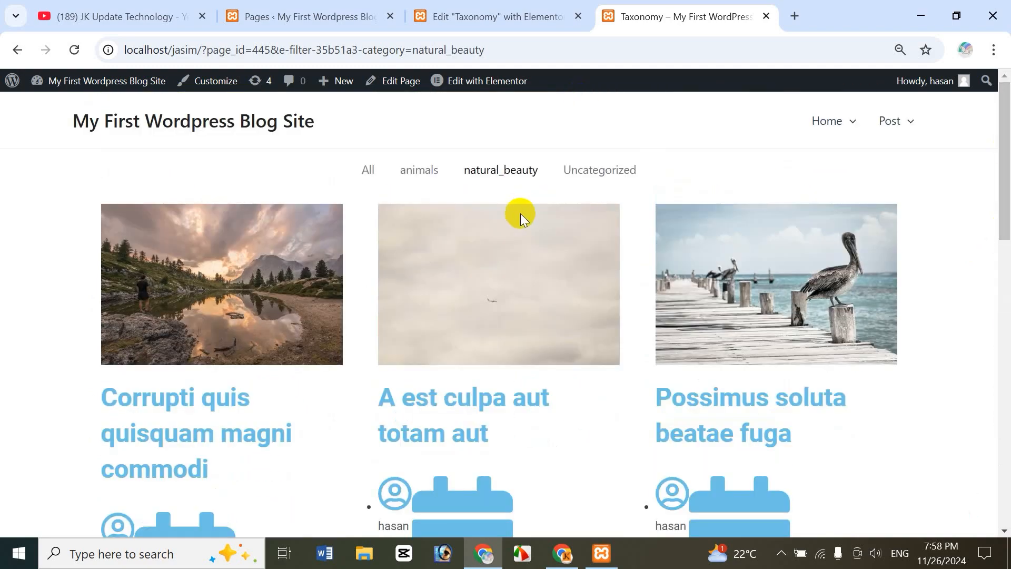
pyautogui.click(503, 18)
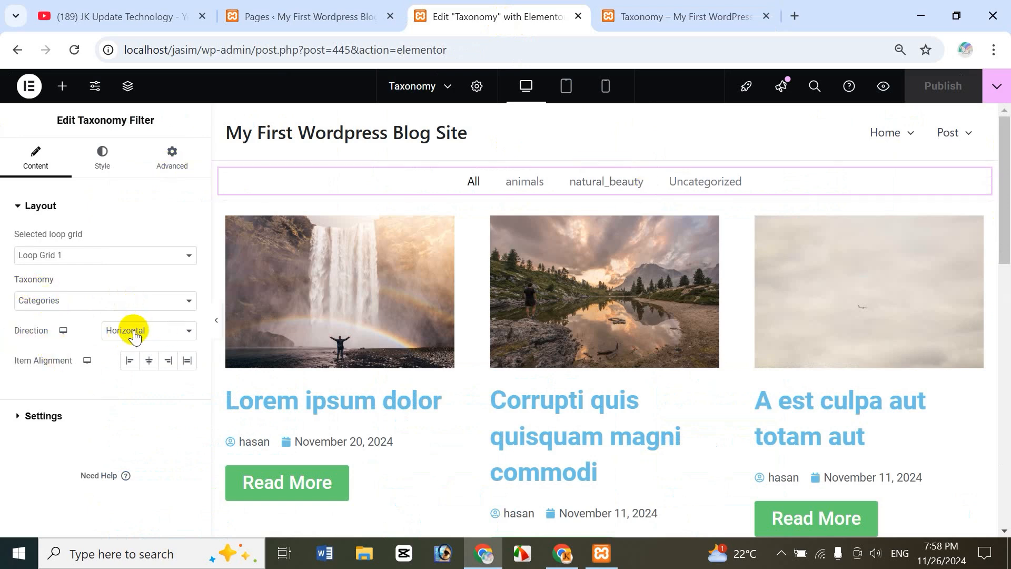
# - Try the Vertical direction for the taxonomy filter and switch it back to Horizontal
pyautogui.click(160, 331)
pyautogui.click(122, 369)
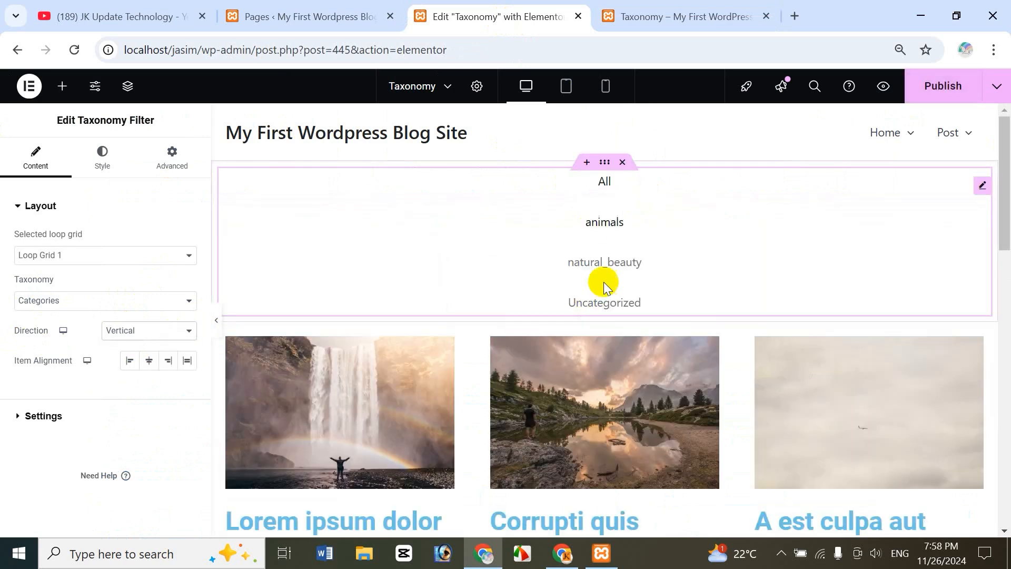
pyautogui.click(157, 336)
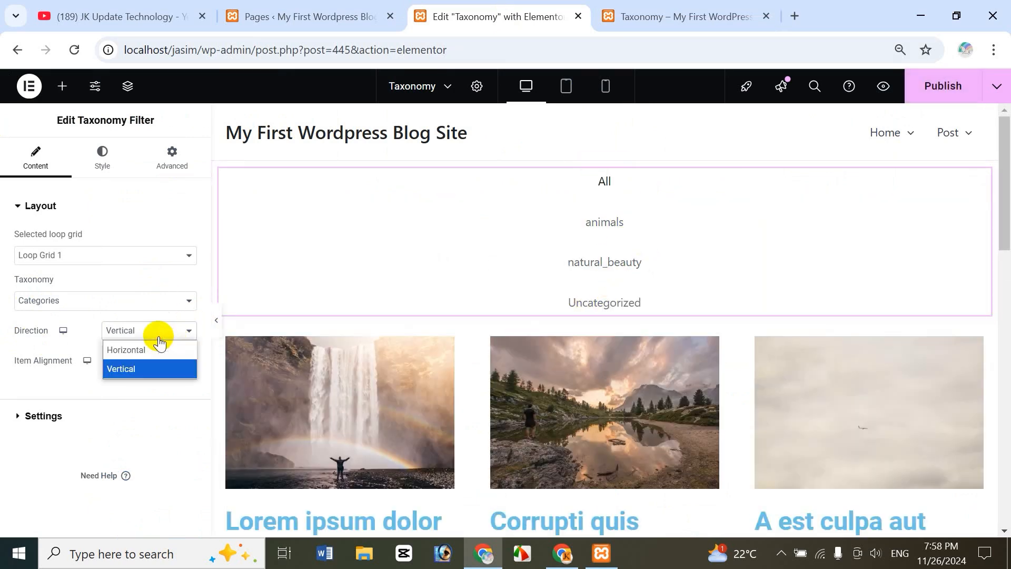
pyautogui.click(142, 349)
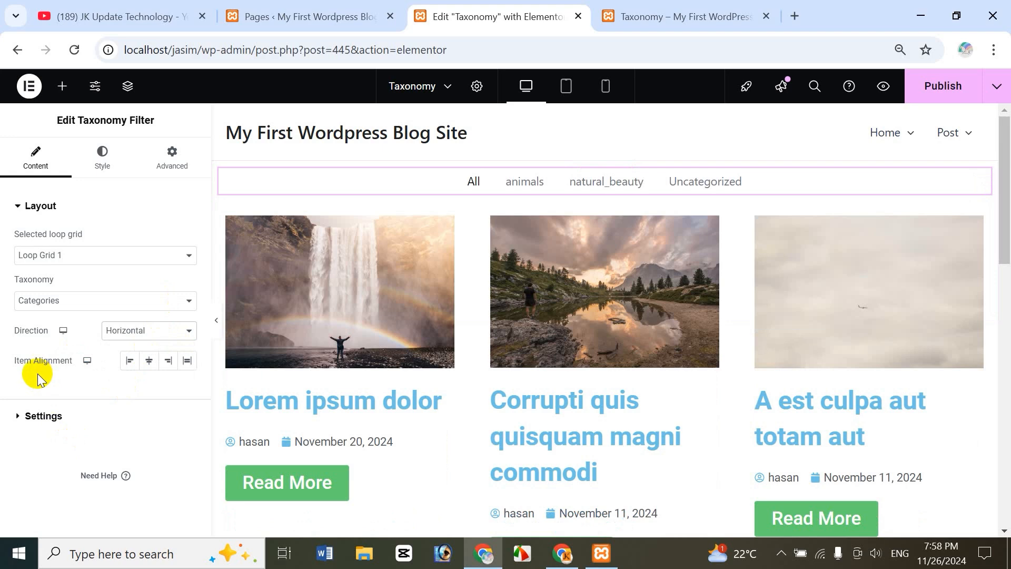
# - Compare the start and stretch item alignments for the taxonomy filter and settle on center alignment
pyautogui.click(130, 361)
pyautogui.click(150, 363)
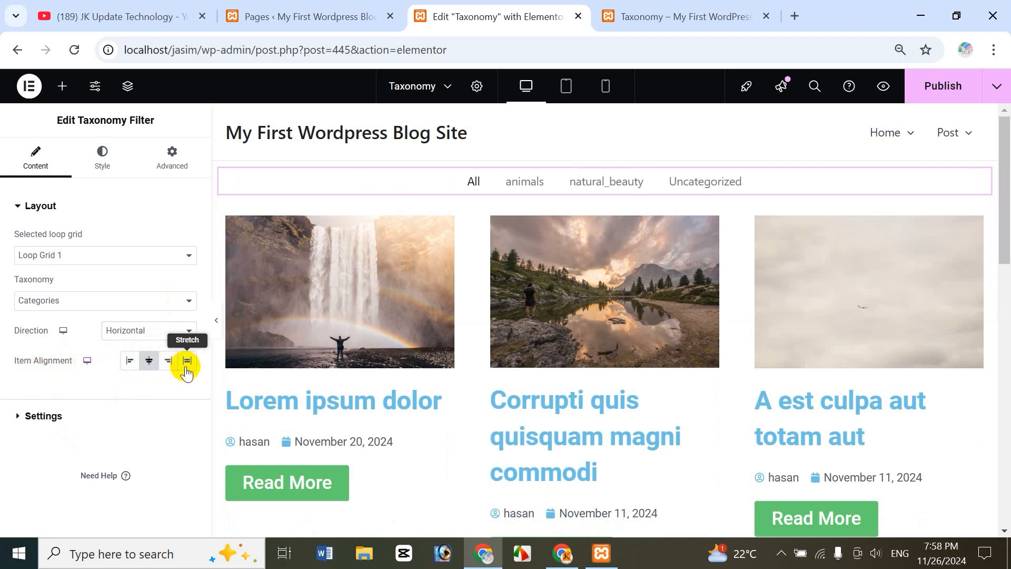
pyautogui.click(187, 363)
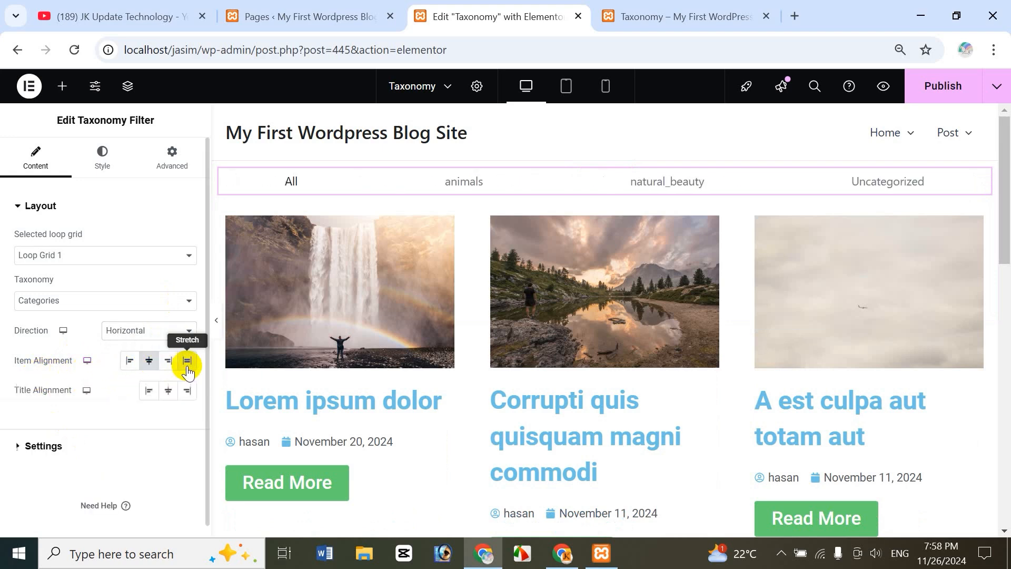
pyautogui.click(152, 363)
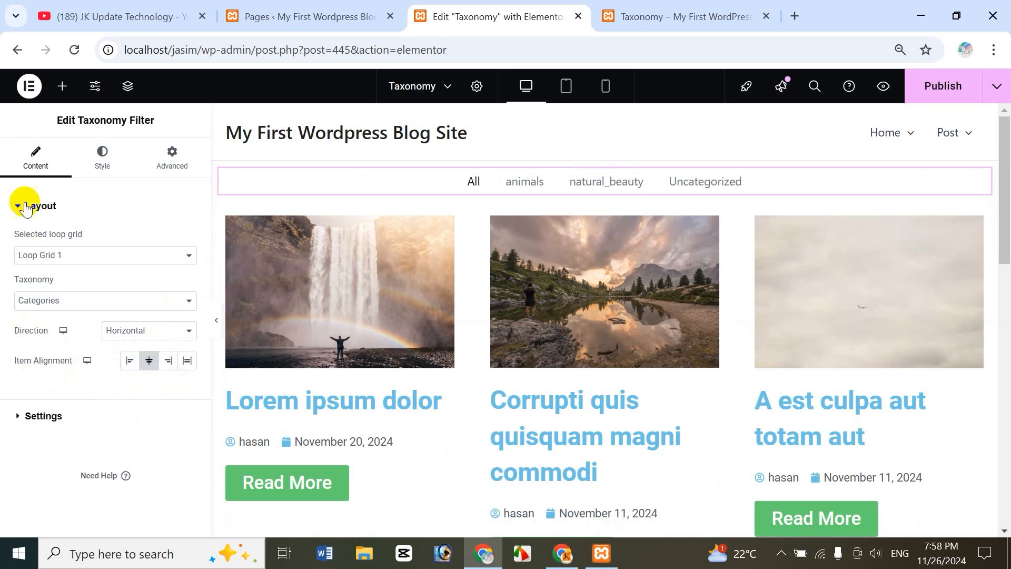
# - Try enabling Multiple Selection in the filter's settings, review the Logical Combination options, and disable it again
pyautogui.click(8, 418)
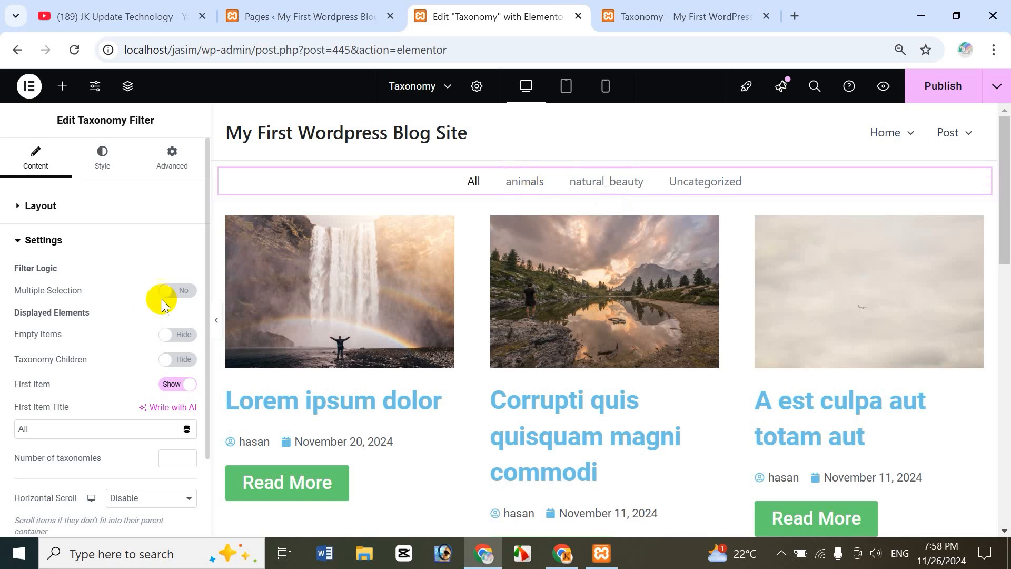
pyautogui.click(175, 293)
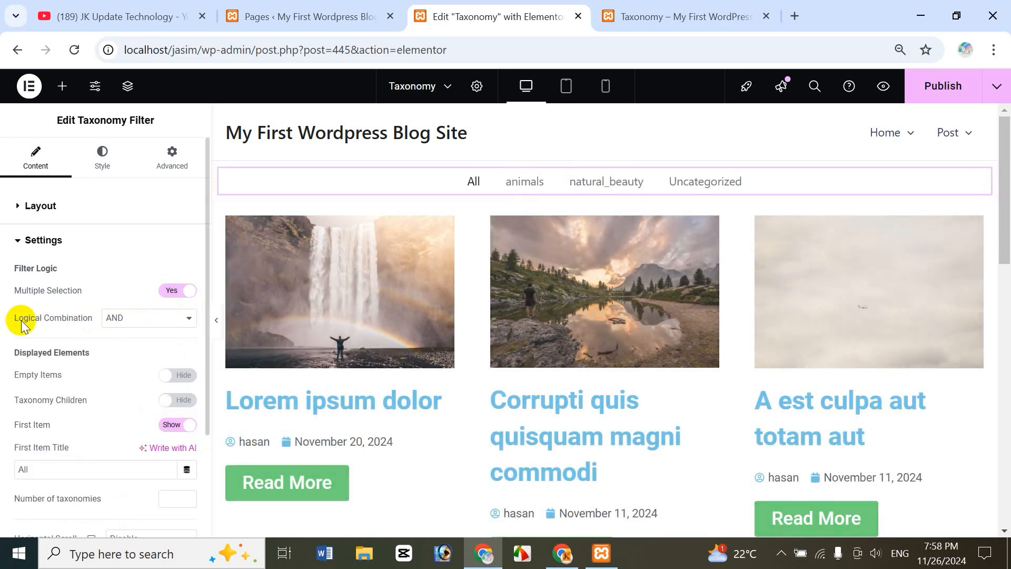
pyautogui.click(149, 320)
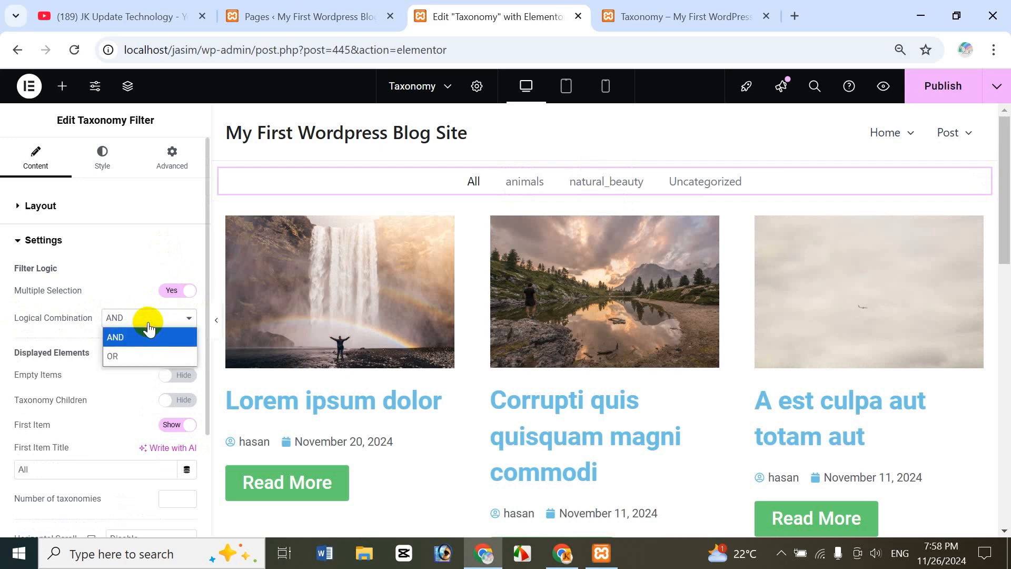
pyautogui.click(168, 295)
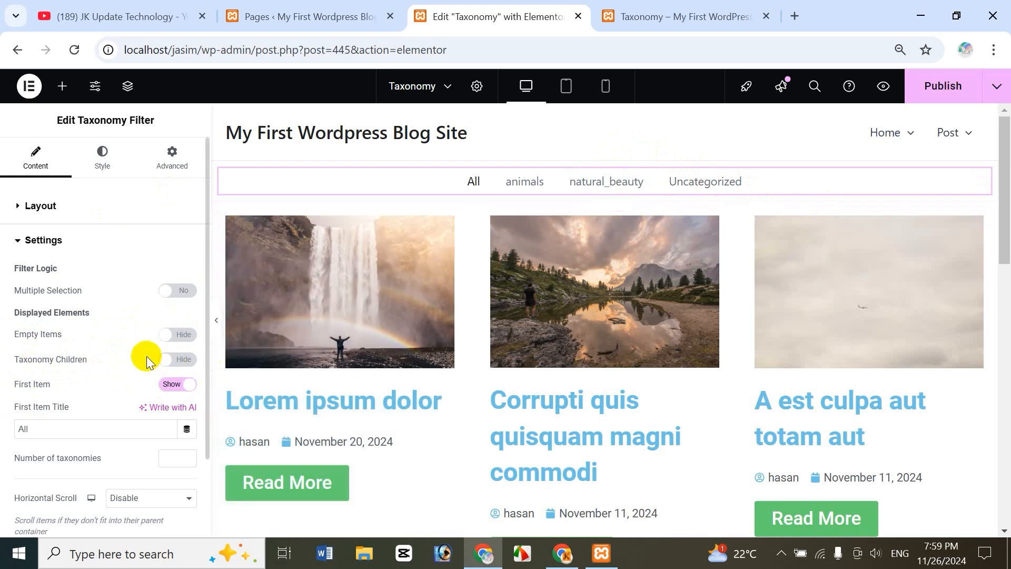
# - Try showing taxonomy children and hiding the first item of the filter, restoring each setting after its test
pyautogui.click(173, 363)
pyautogui.click(164, 387)
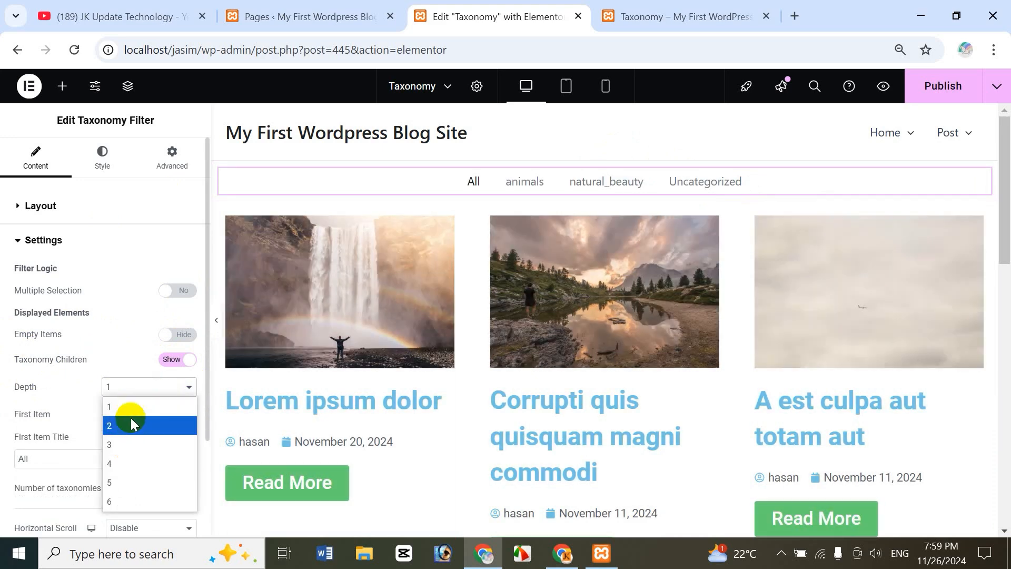
pyautogui.click(155, 358)
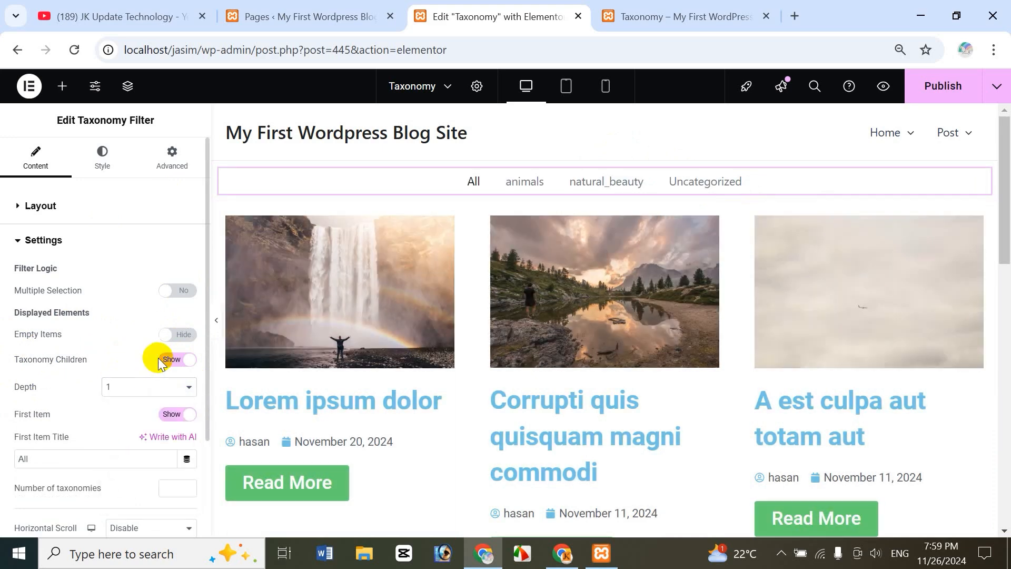
pyautogui.click(153, 357)
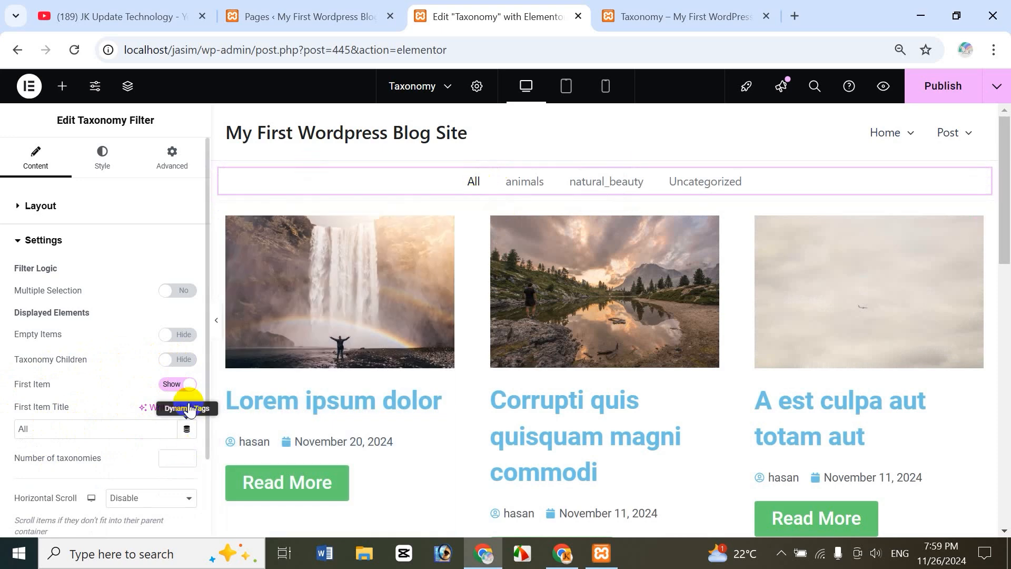
pyautogui.click(182, 384)
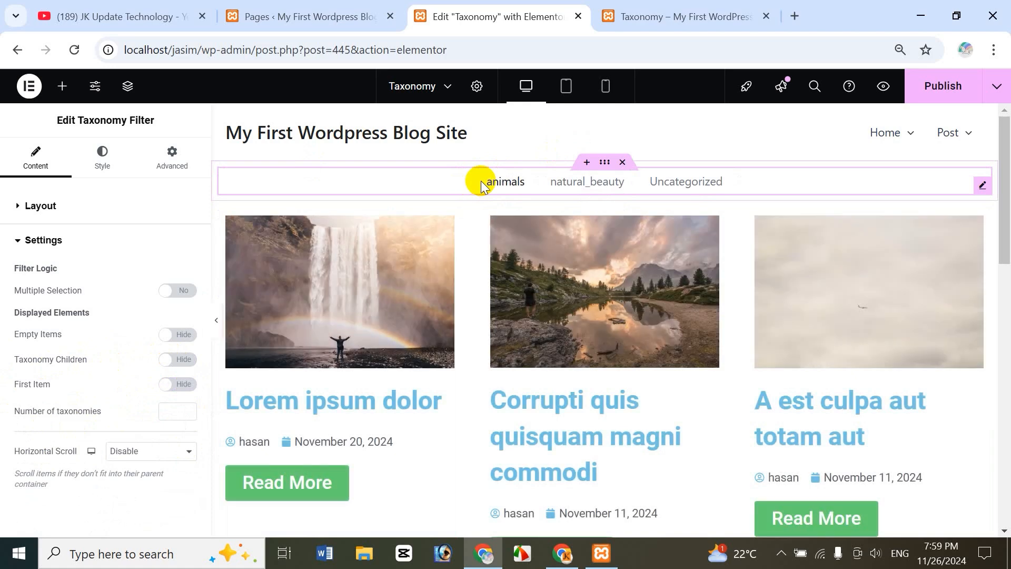
pyautogui.click(168, 388)
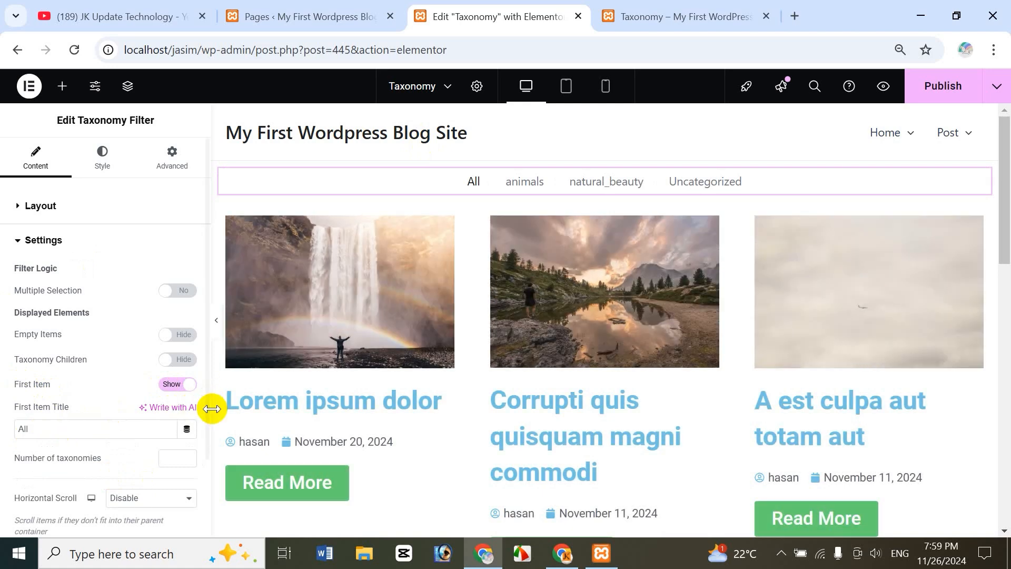
# - Try limiting the number of taxonomies to 2 and 1, clear the limit, and check the Horizontal Scroll options
pyautogui.moveTo(207, 411); pyautogui.dragTo(207, 521)
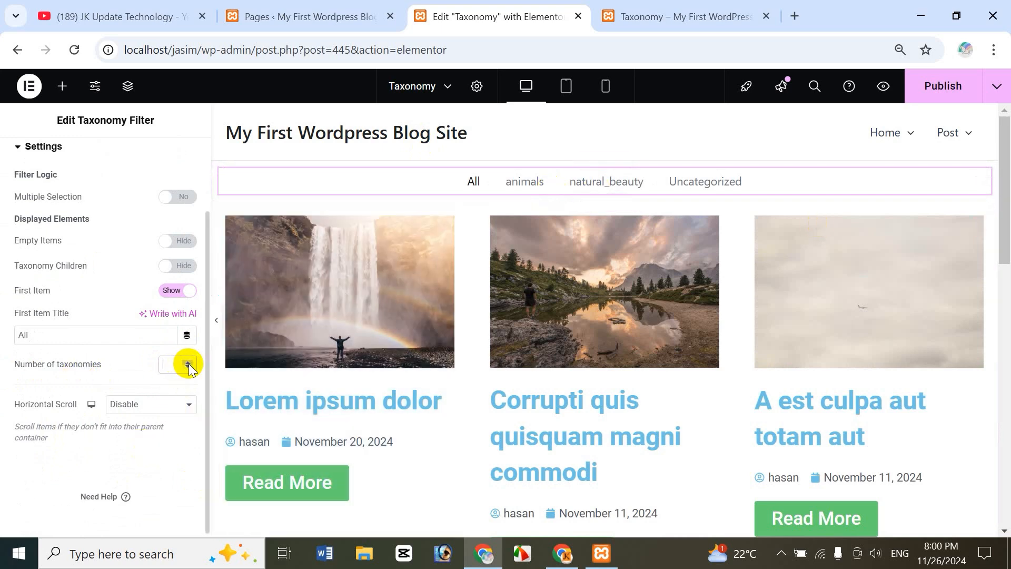
pyautogui.write('1')
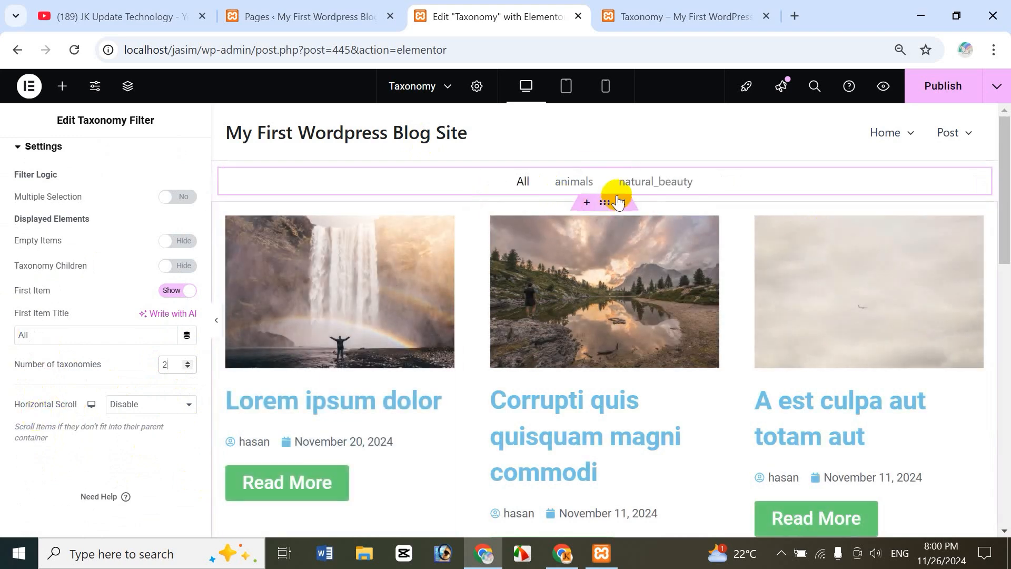
pyautogui.click(188, 367)
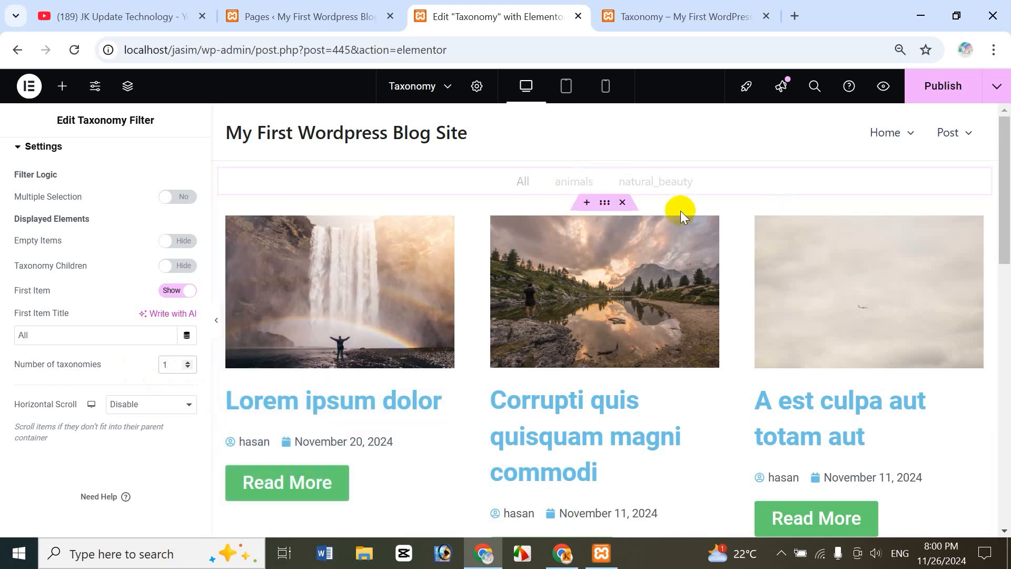
pyautogui.doubleClick(167, 364)
pyautogui.press('BackSpace')
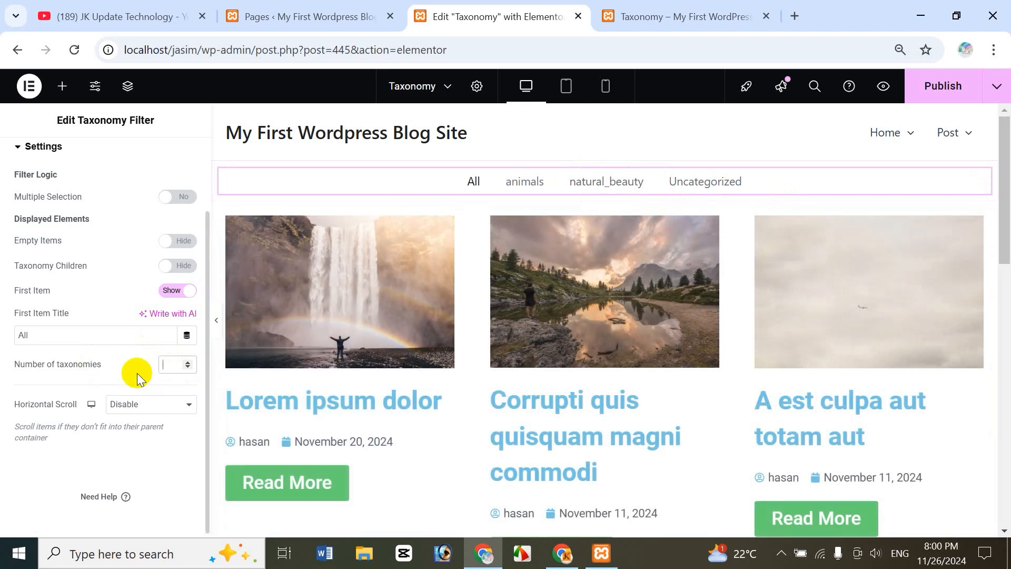
pyautogui.click(150, 409)
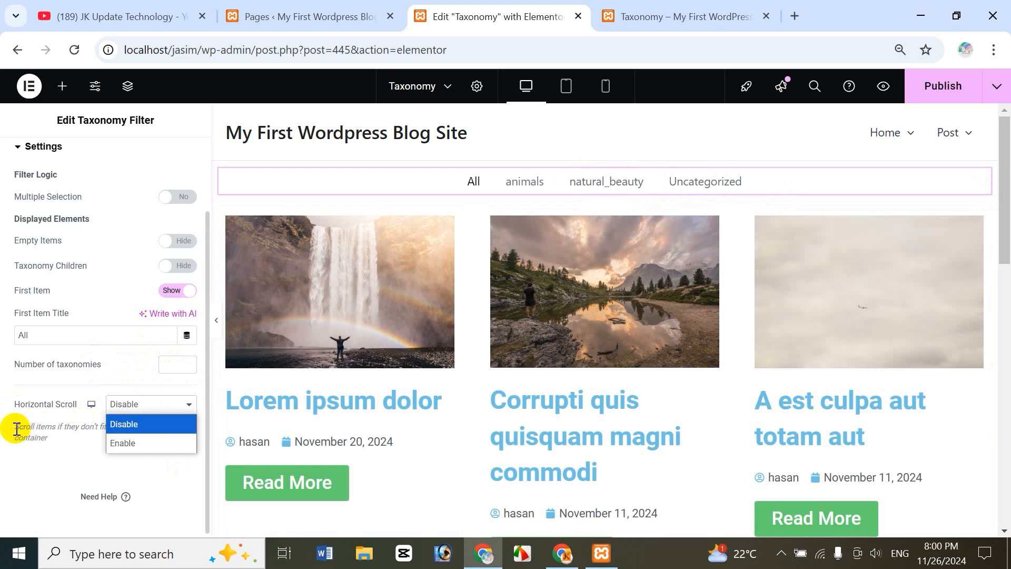
pyautogui.click(166, 367)
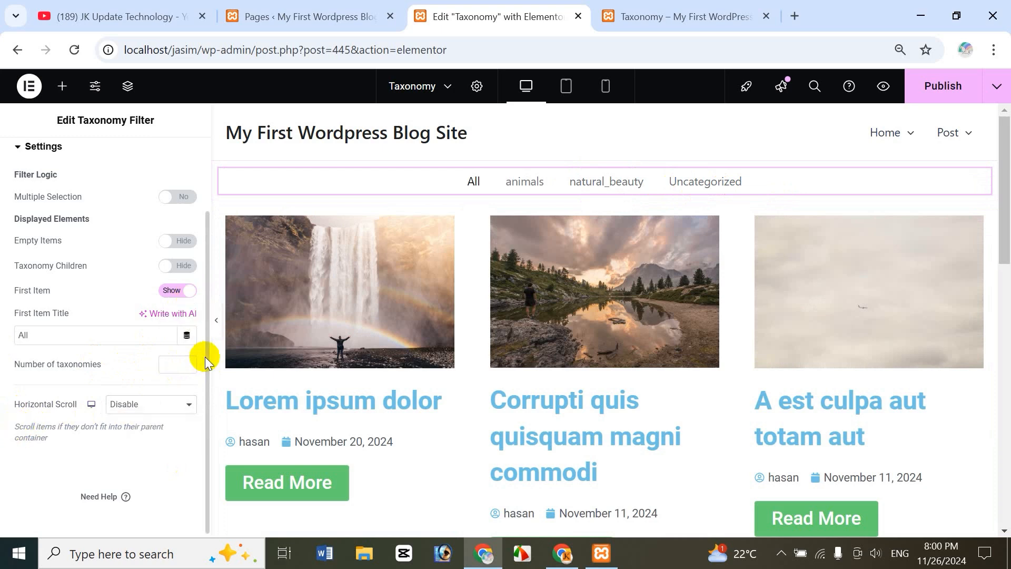
# - Set the space between the taxonomy filter's items to 45 px in its style settings
pyautogui.moveTo(207, 348); pyautogui.dragTo(221, 253)
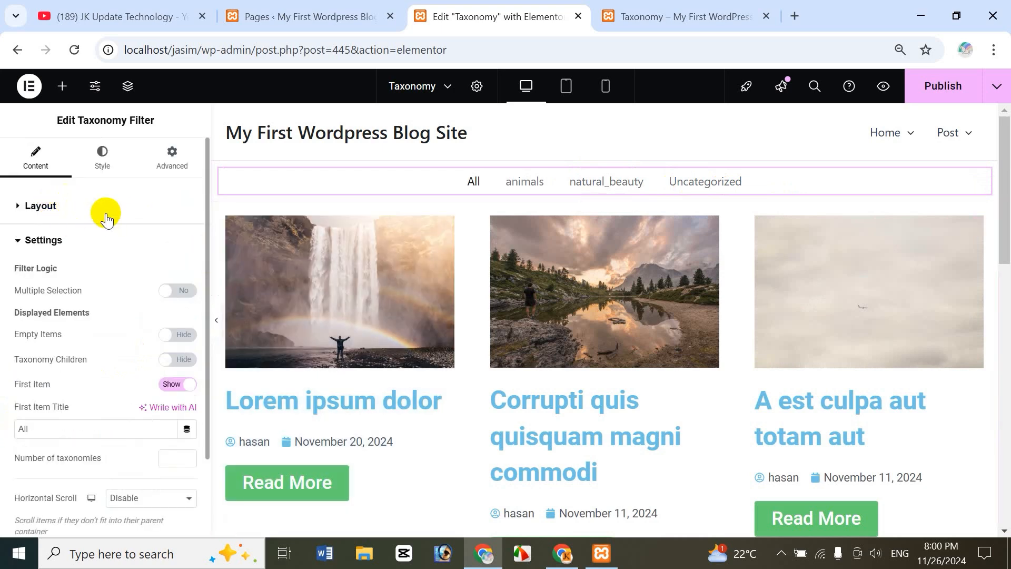
pyautogui.click(106, 161)
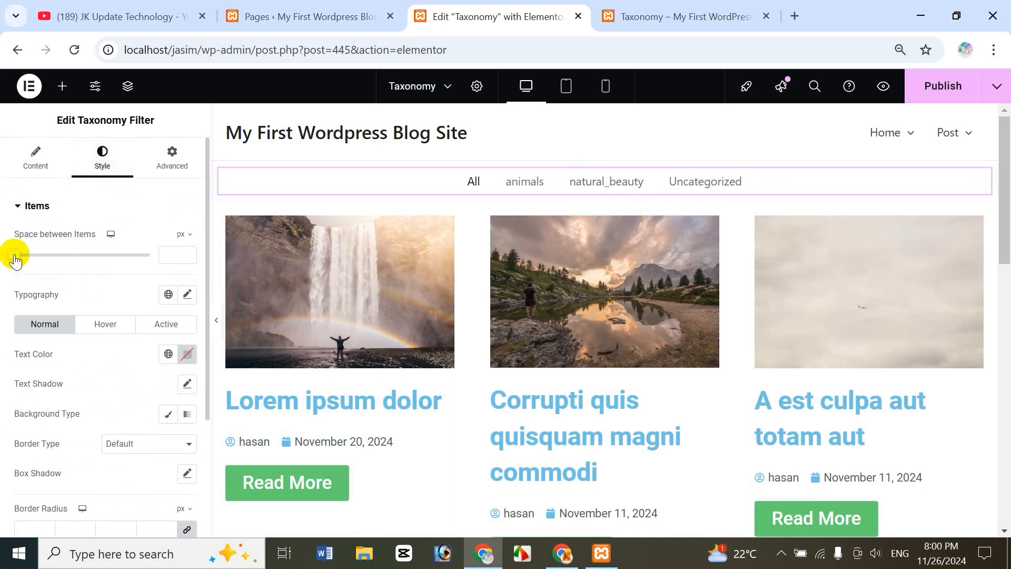
pyautogui.moveTo(16, 259); pyautogui.dragTo(47, 265)
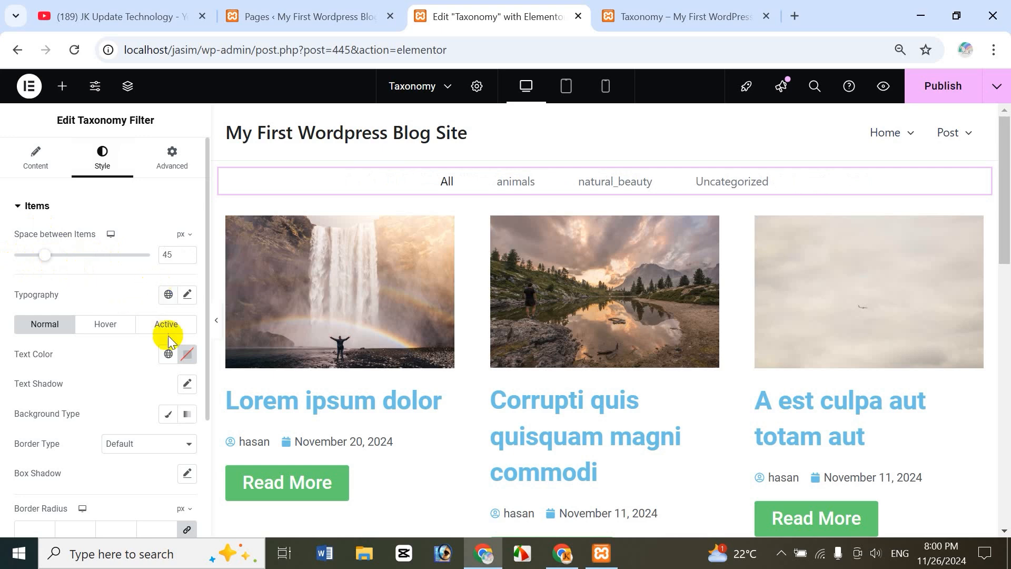
# - Apply the global Roboto Condensed typography to the filter items and set its size to 28 px
pyautogui.click(169, 296)
pyautogui.click(90, 473)
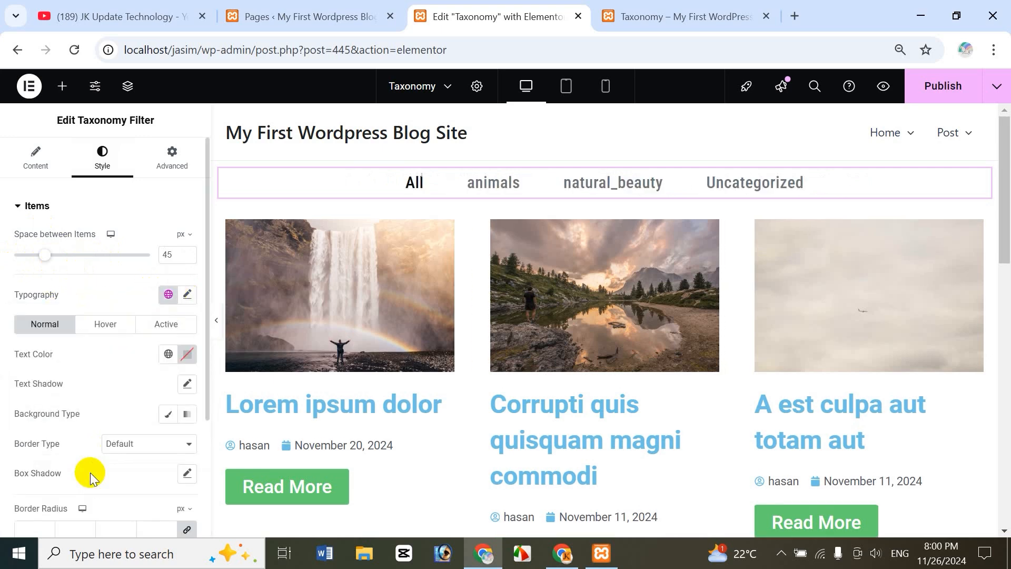
pyautogui.click(188, 295)
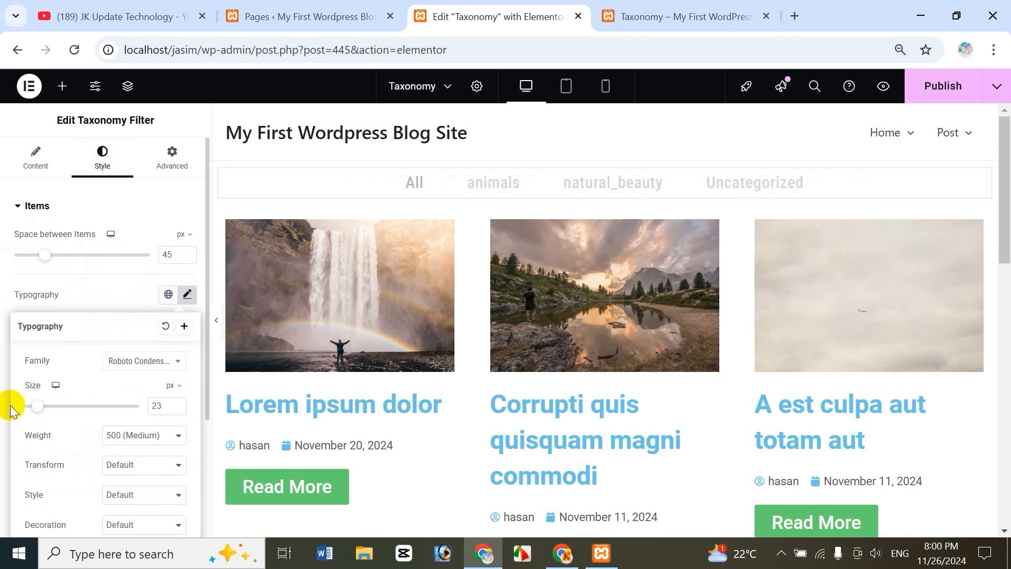
pyautogui.moveTo(42, 413)
pyautogui.mouseDown()
pyautogui.moveTo(72, 409)
pyautogui.moveTo(40, 409)
pyautogui.mouseUp()
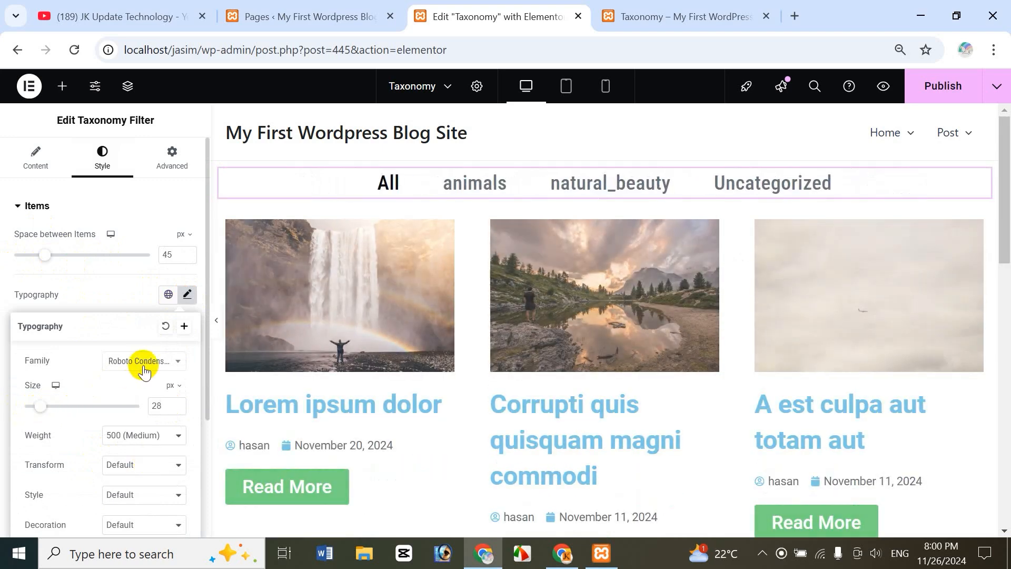
pyautogui.click(143, 363)
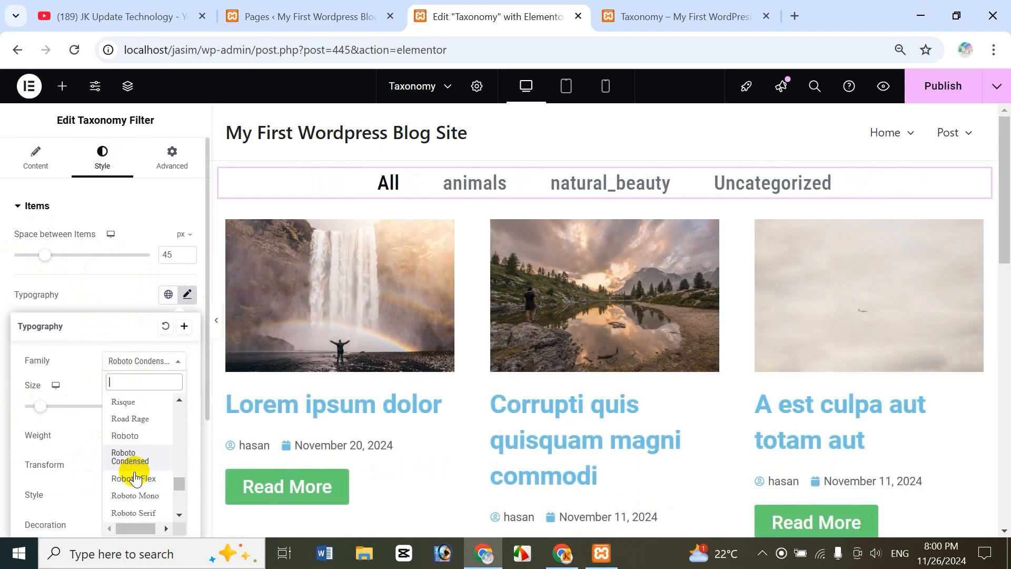
pyautogui.click(119, 295)
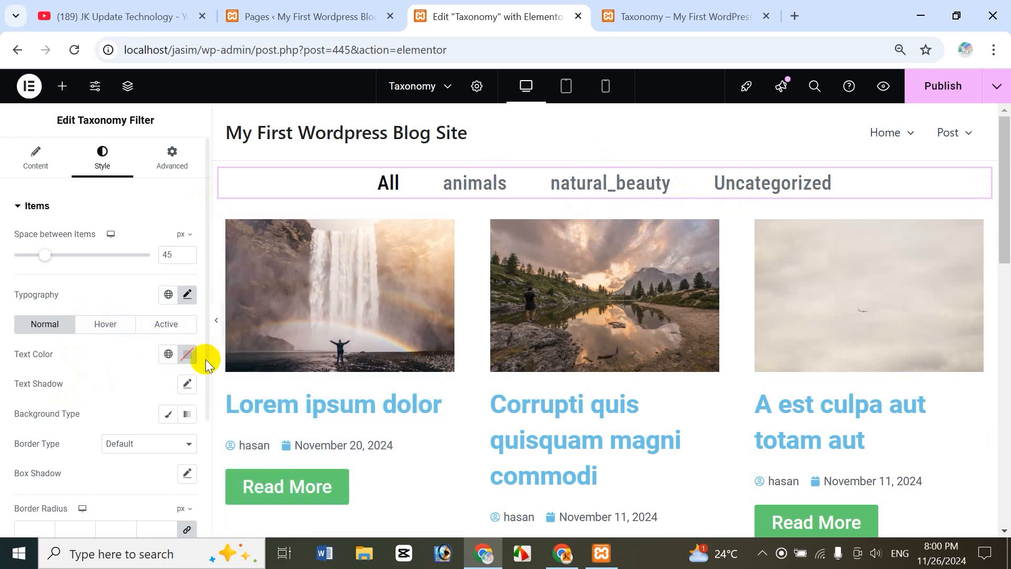
# - Set the normal-state text color of the taxonomy filter items to dark red #8E2424
pyautogui.scroll(-3, 199, 395)
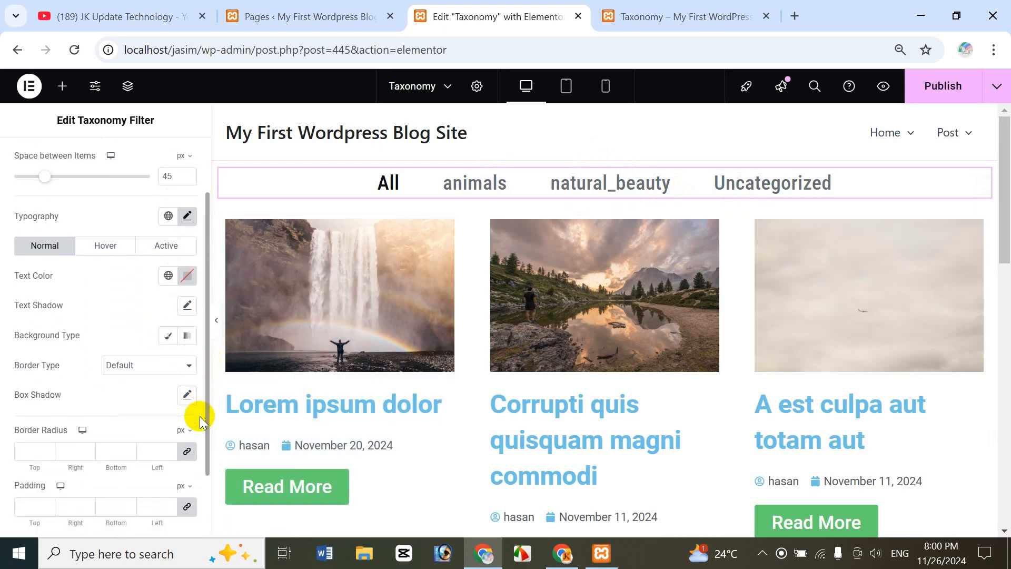
pyautogui.click(187, 275)
pyautogui.click(213, 359)
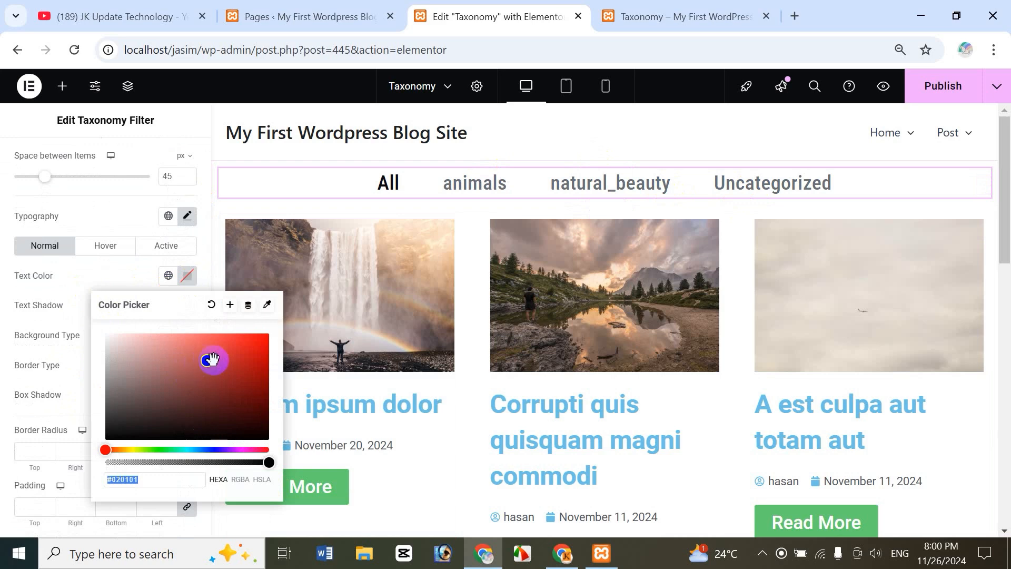
pyautogui.moveTo(222, 361); pyautogui.dragTo(228, 381)
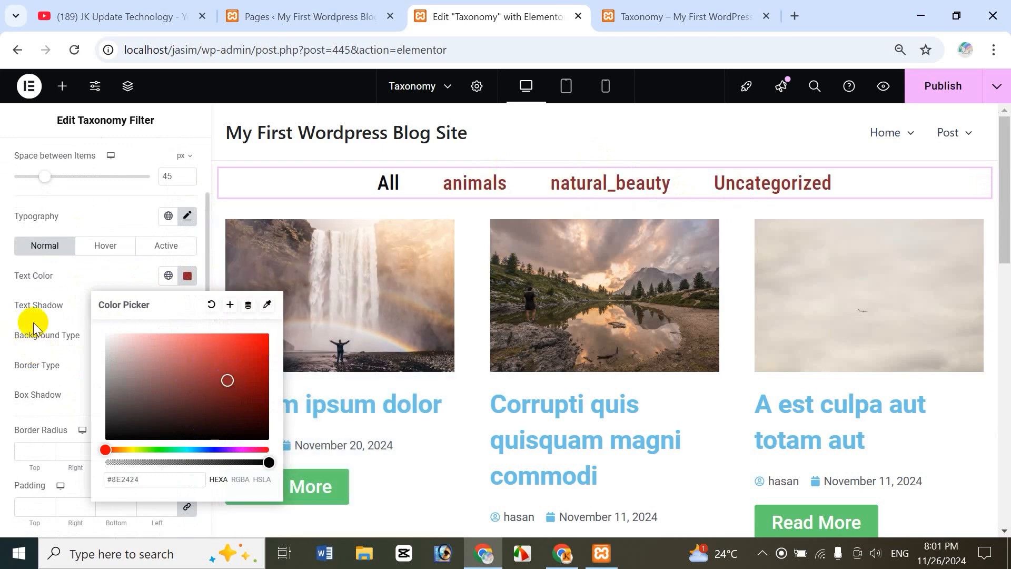
pyautogui.click(43, 301)
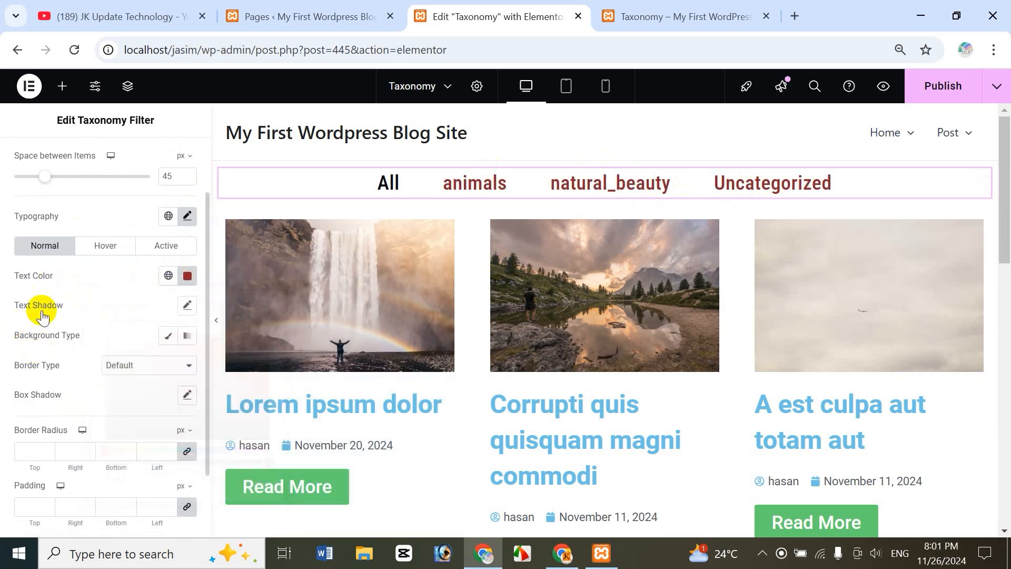
# - Give the filter items a solid normal-state background in light pink #CEABAB
pyautogui.click(170, 337)
pyautogui.click(187, 365)
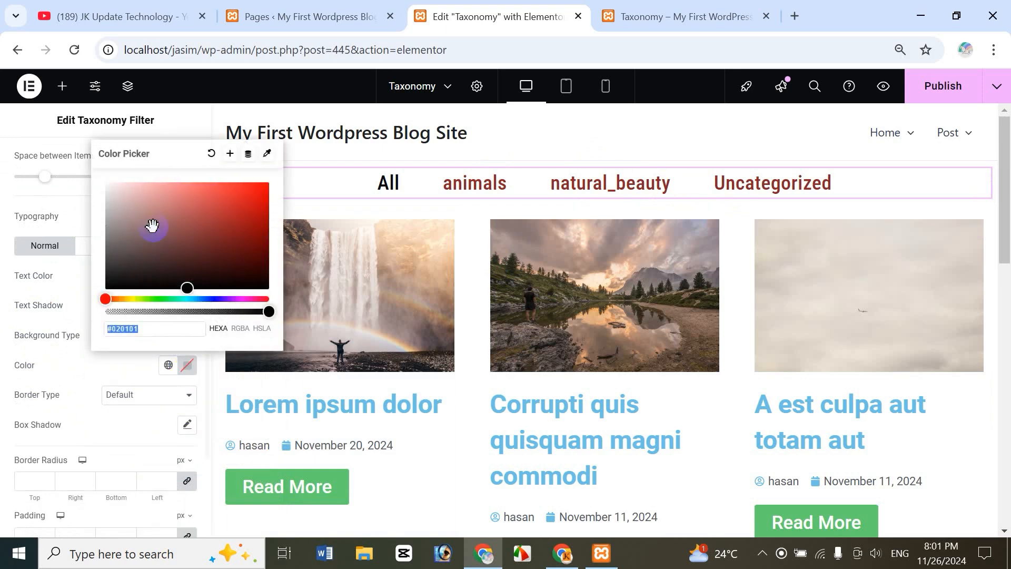
pyautogui.moveTo(131, 202); pyautogui.dragTo(149, 210)
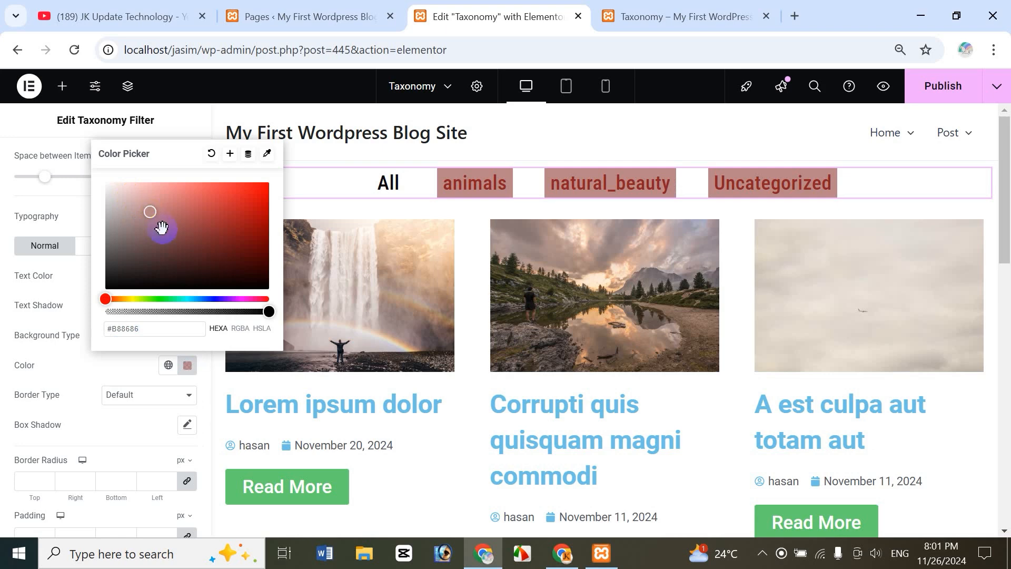
pyautogui.click(134, 202)
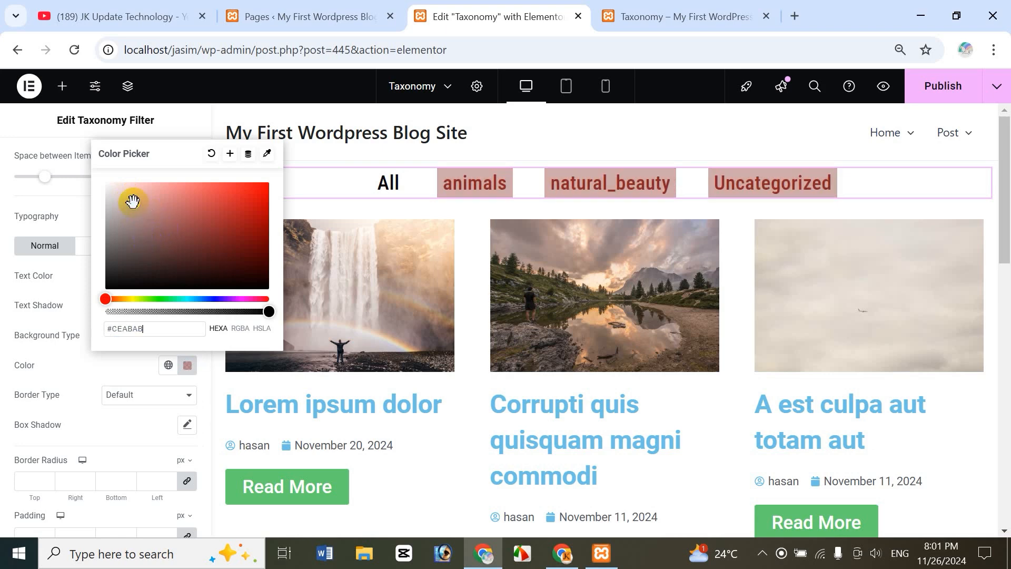
pyautogui.click(46, 329)
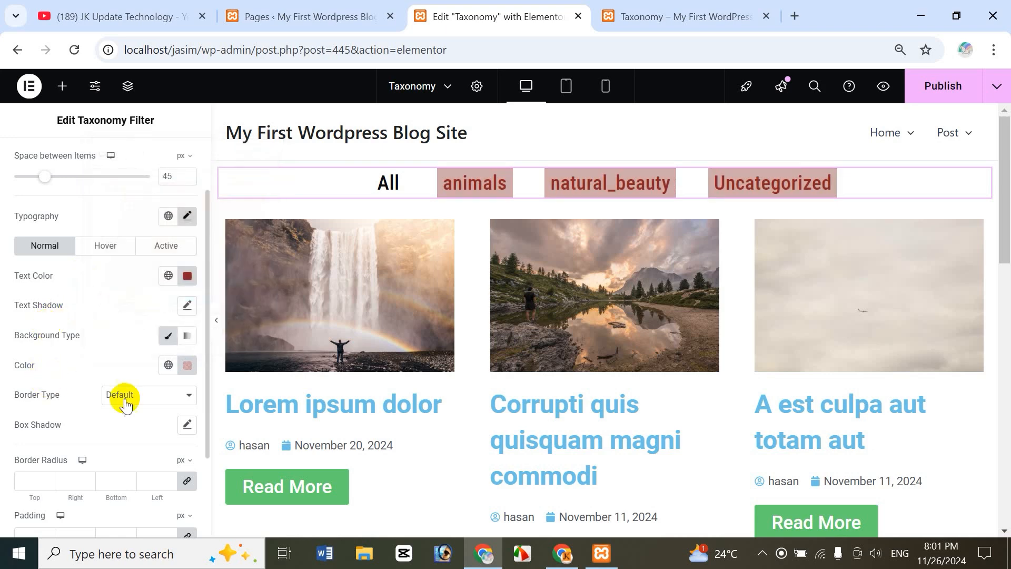
# - Apply a Double border to the normal-state filter items with a width of 10 px on all sides
pyautogui.click(153, 405)
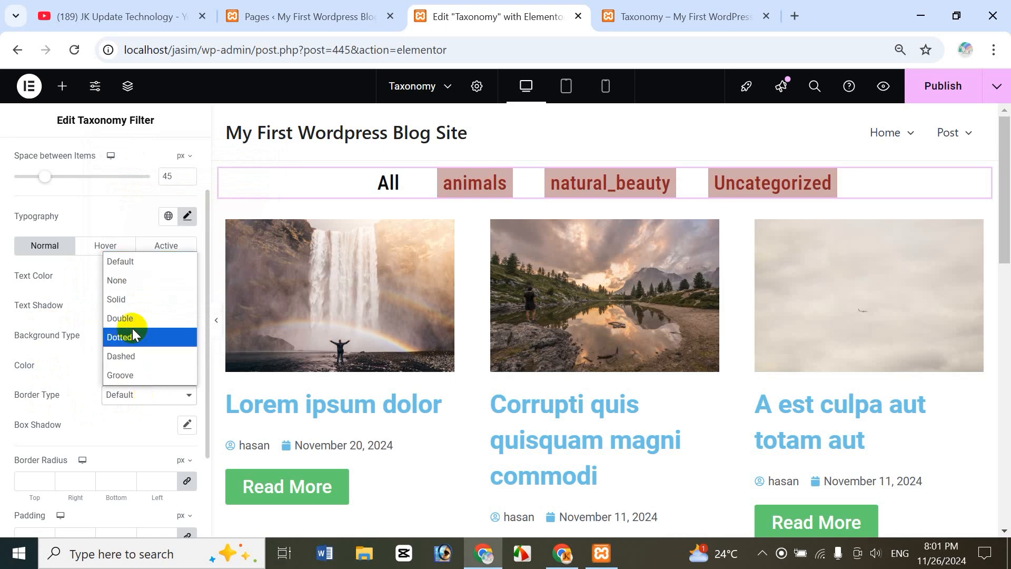
pyautogui.click(129, 328)
pyautogui.click(40, 440)
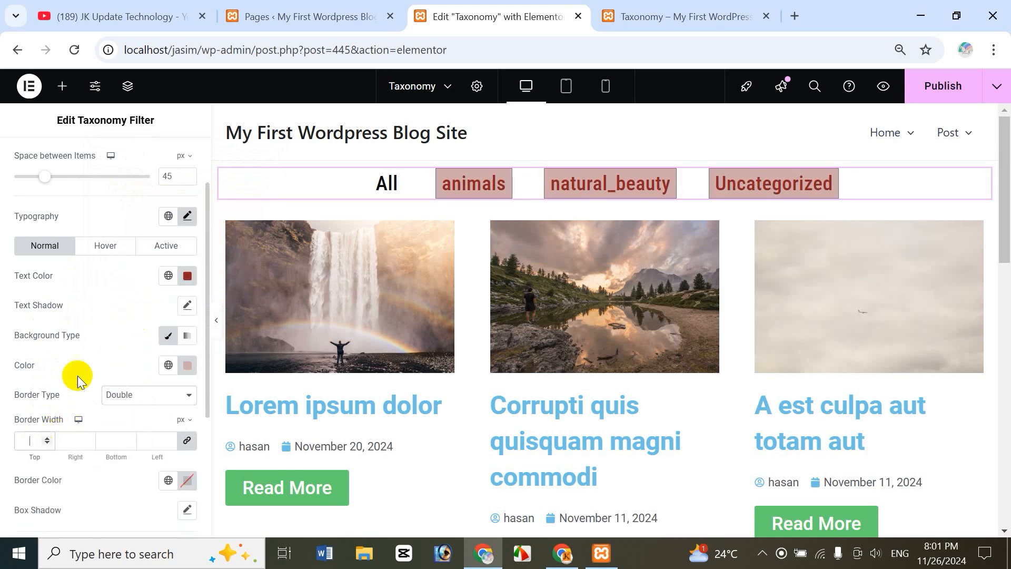
pyautogui.write('0')
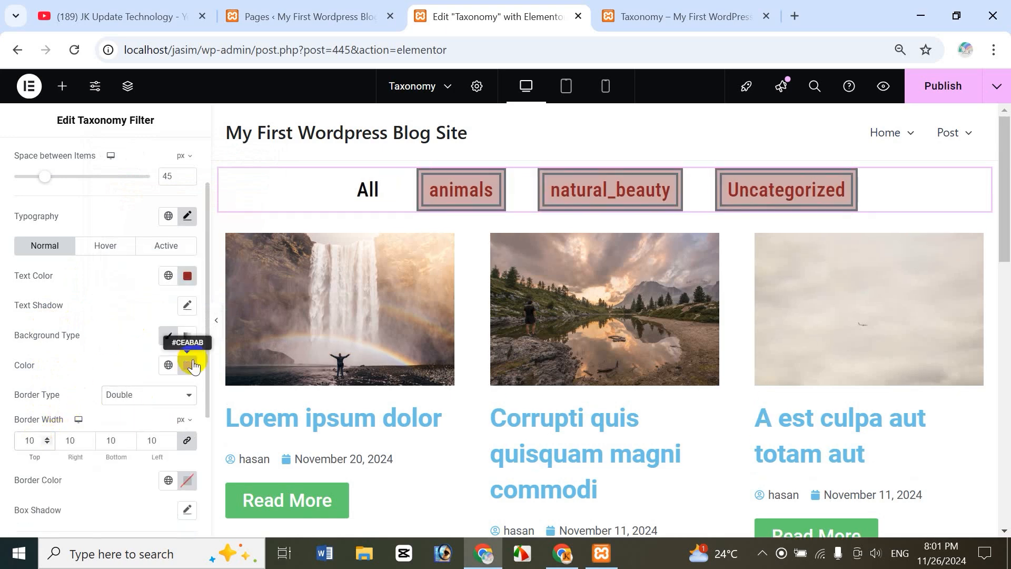
# - Color the double border of the filter items dark teal green
pyautogui.click(187, 479)
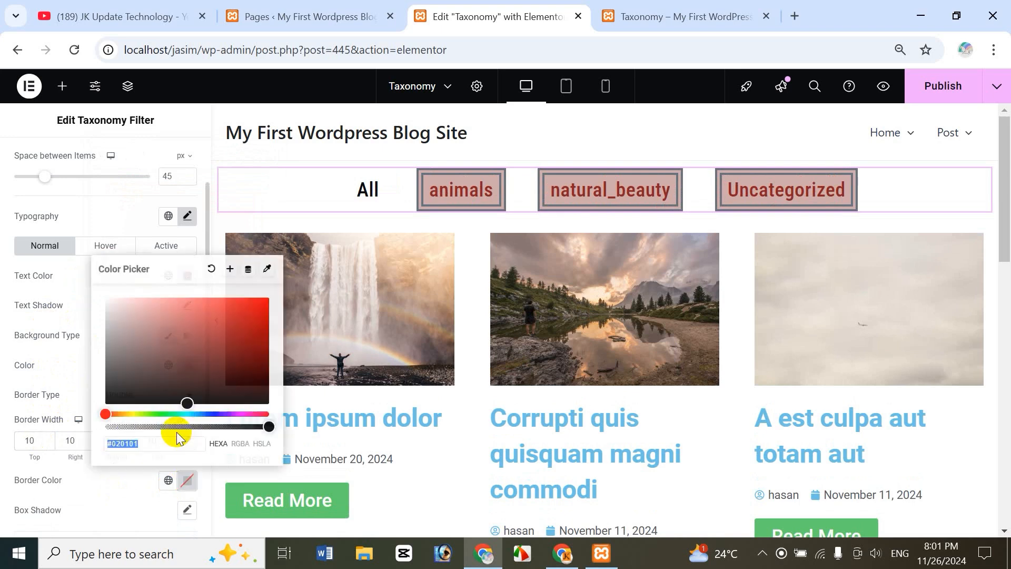
pyautogui.click(163, 414)
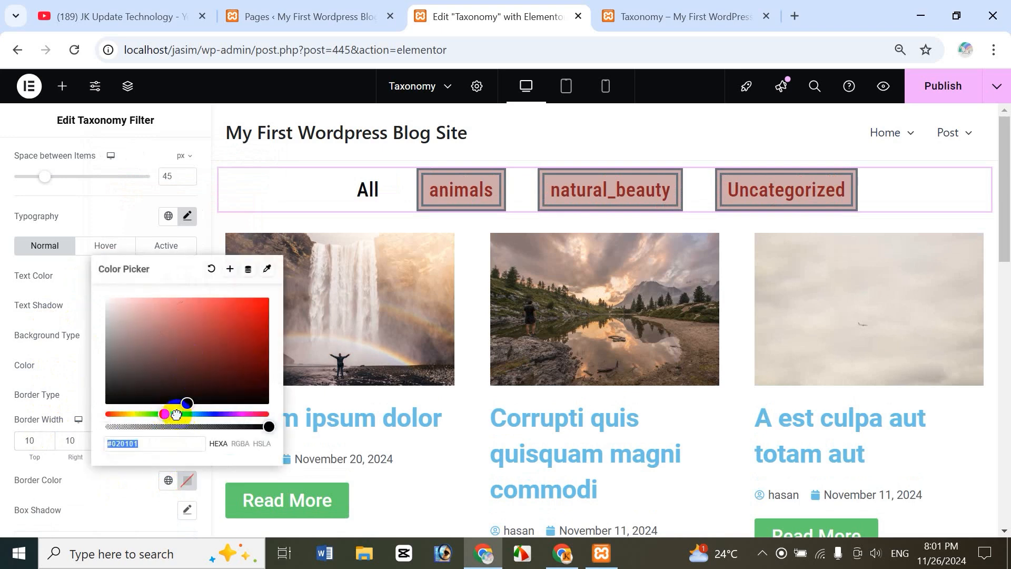
pyautogui.click(176, 415)
pyautogui.click(208, 348)
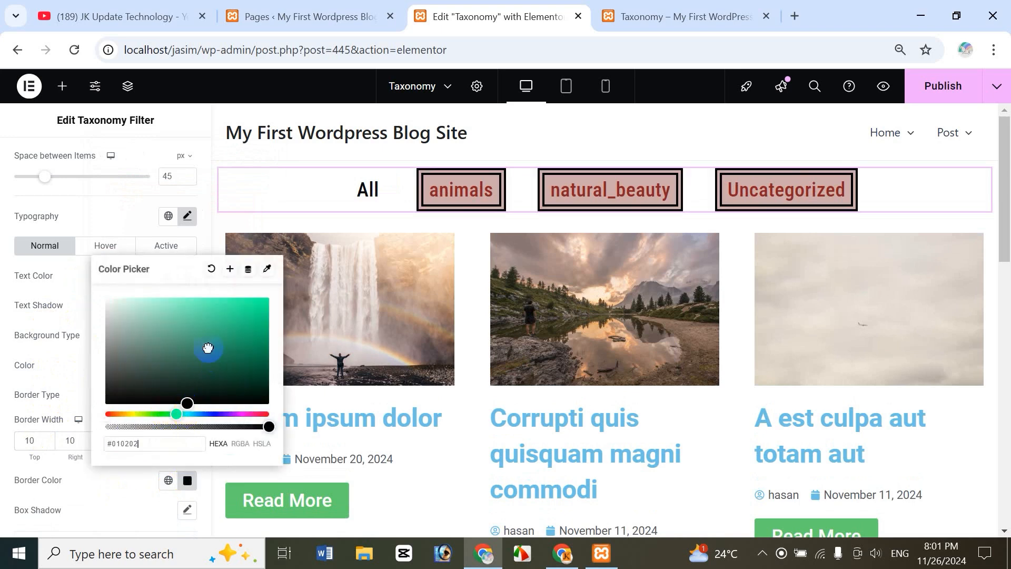
pyautogui.click(21, 392)
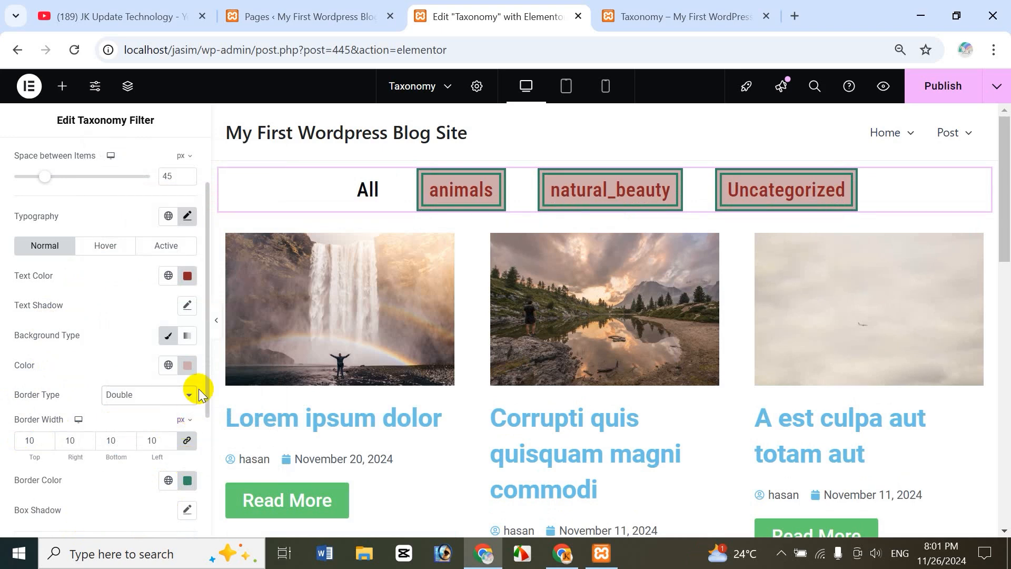
# - Add a box shadow to the normal-state filter items with a horizontal offset of 34 and a semi-transparent blue color
pyautogui.moveTo(206, 400); pyautogui.dragTo(201, 510)
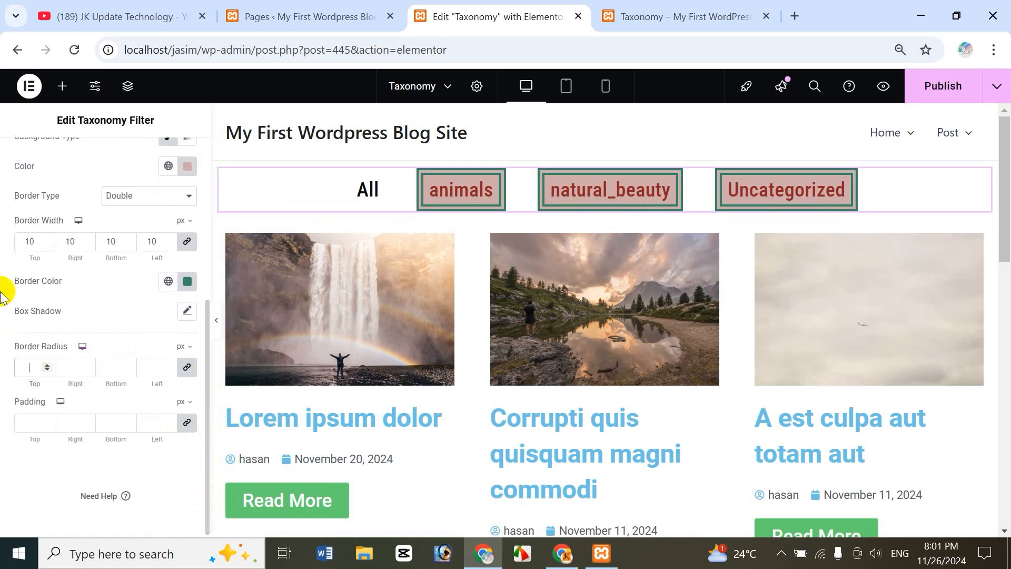
pyautogui.click(187, 311)
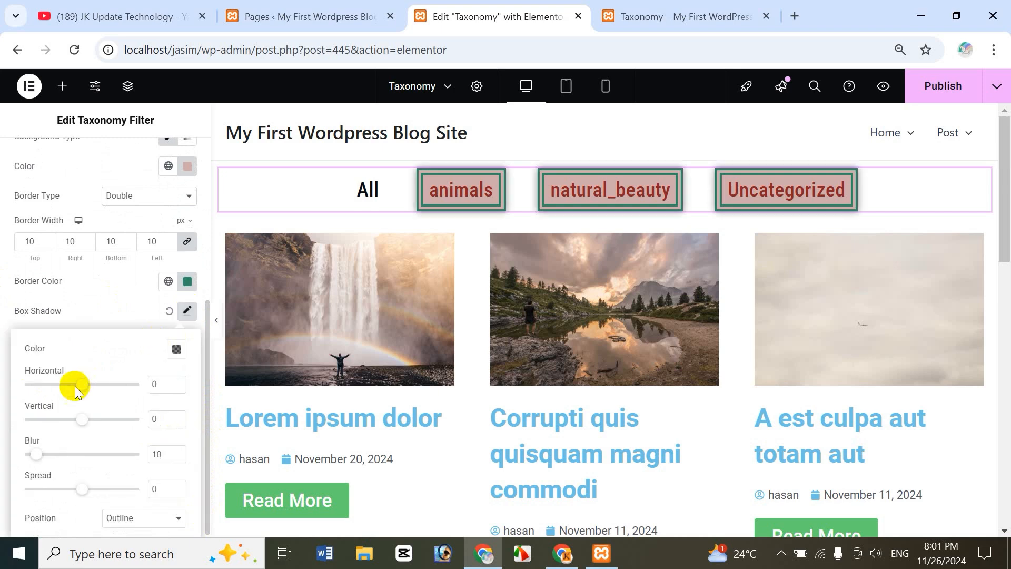
pyautogui.moveTo(77, 390); pyautogui.dragTo(101, 386)
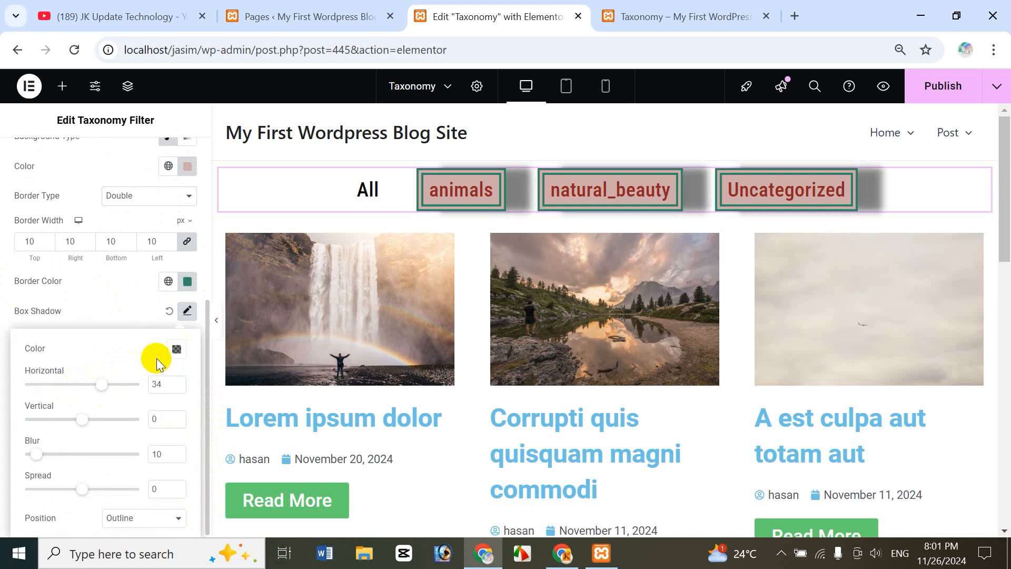
pyautogui.click(175, 349)
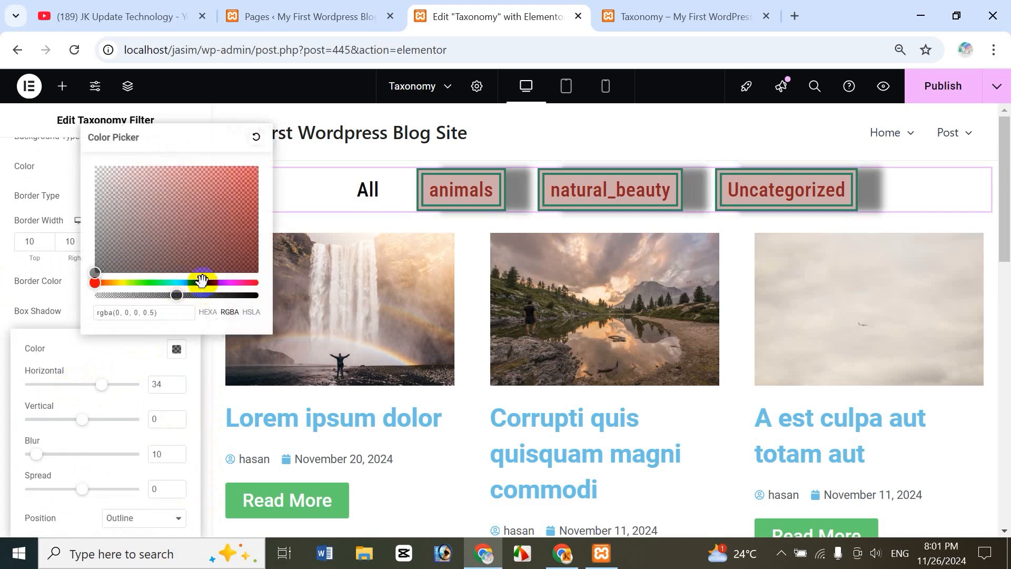
pyautogui.click(202, 279)
pyautogui.click(206, 212)
pyautogui.click(100, 350)
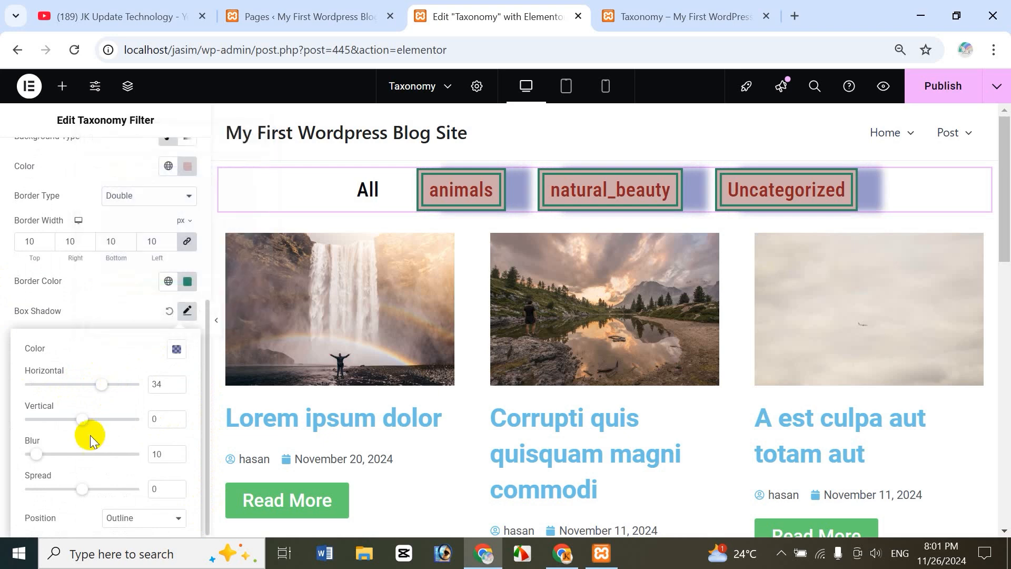
# - Set the box shadow's blur to 19 and the filter items' border radius to 10 px on all corners
pyautogui.moveTo(36, 454)
pyautogui.mouseDown()
pyautogui.moveTo(62, 456)
pyautogui.moveTo(49, 465)
pyautogui.mouseUp()
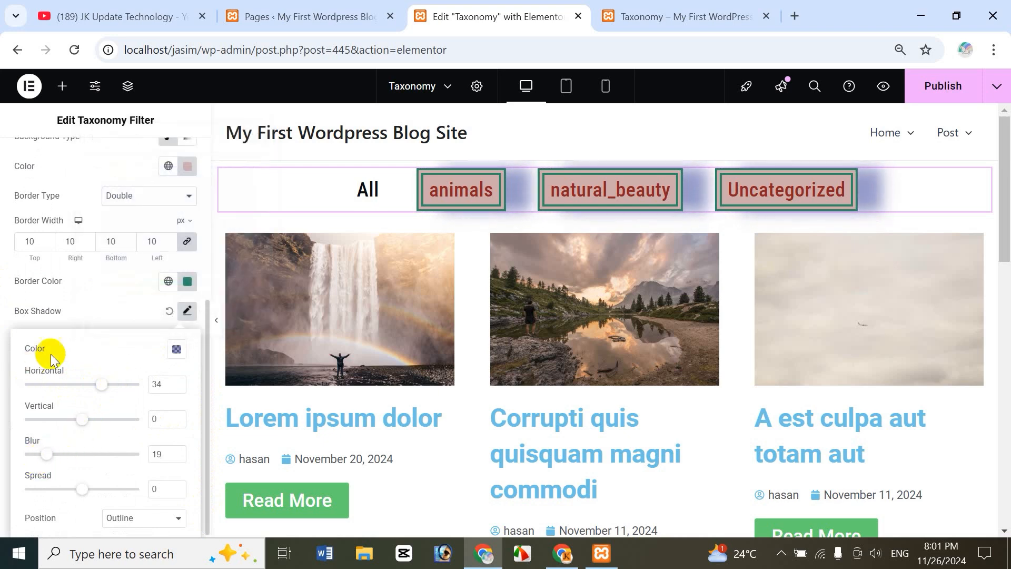
pyautogui.click(99, 308)
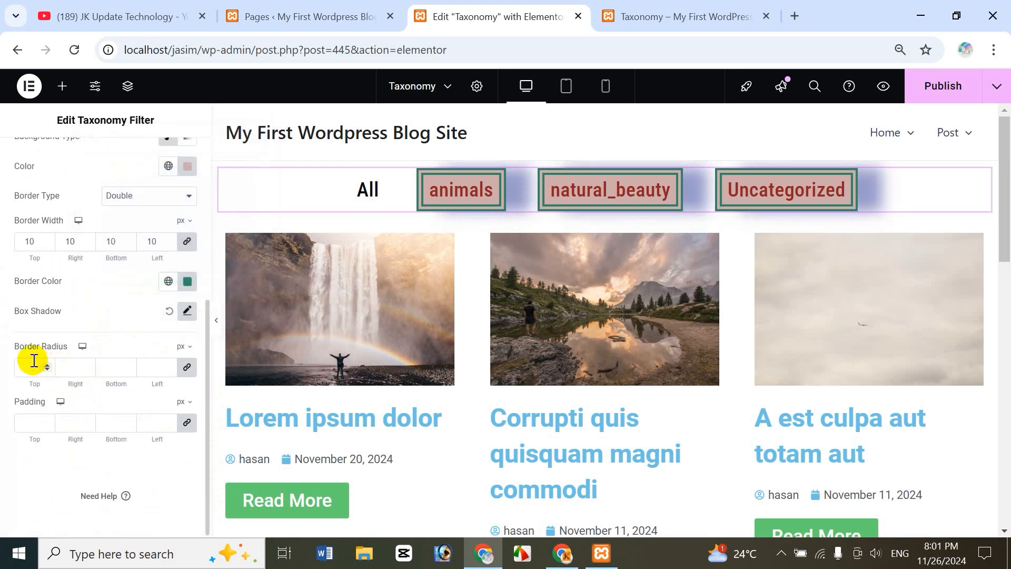
pyautogui.write('10')
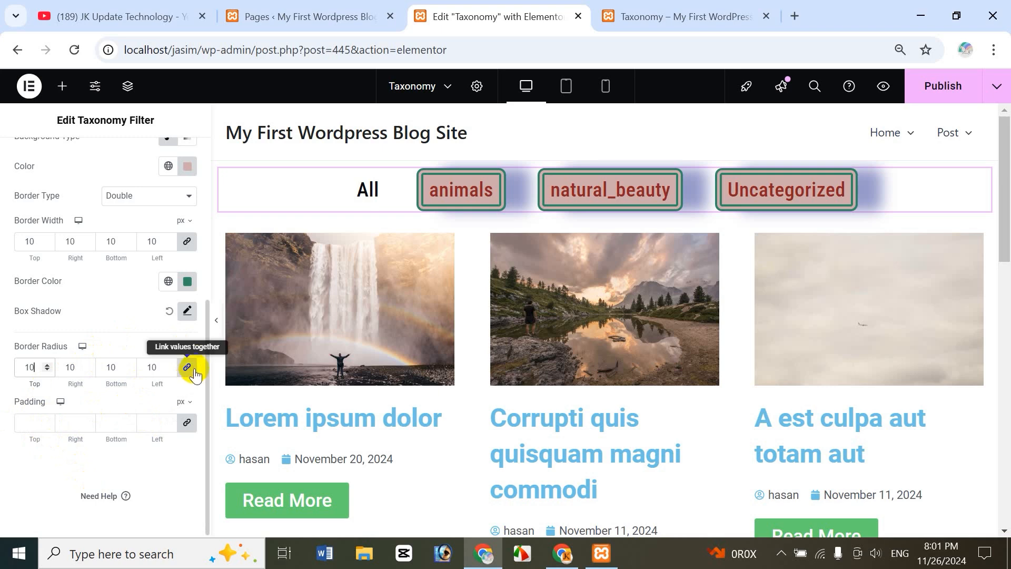
# - Set the hover-state text color of the filter items to green #3BB74F
pyautogui.moveTo(206, 349); pyautogui.dragTo(210, 225)
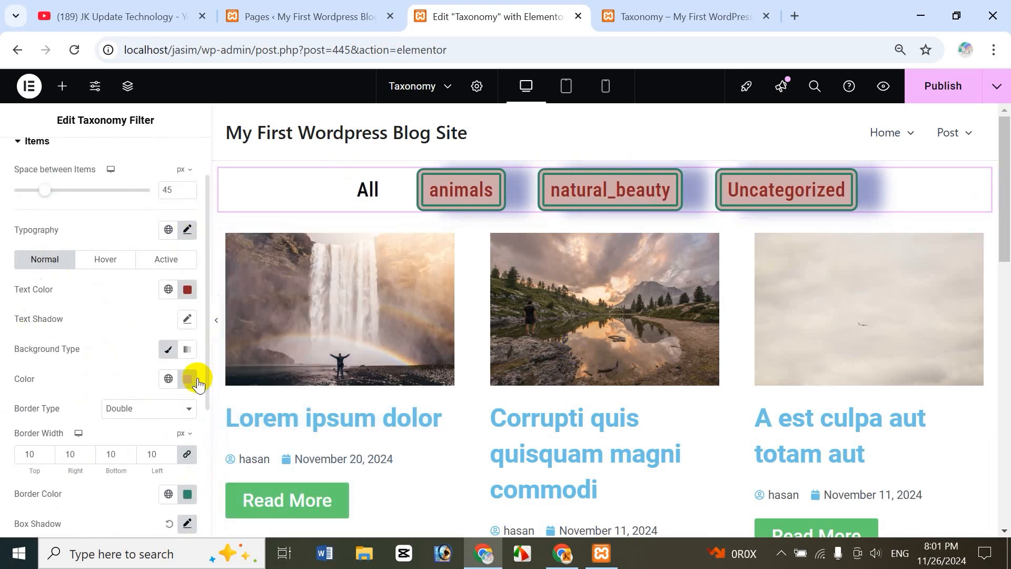
pyautogui.click(114, 264)
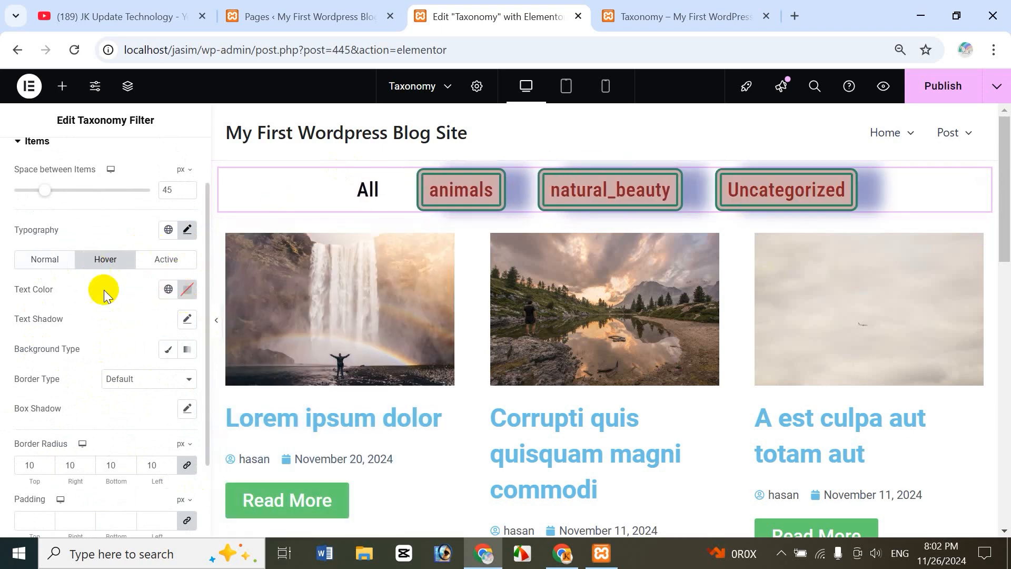
pyautogui.click(188, 298)
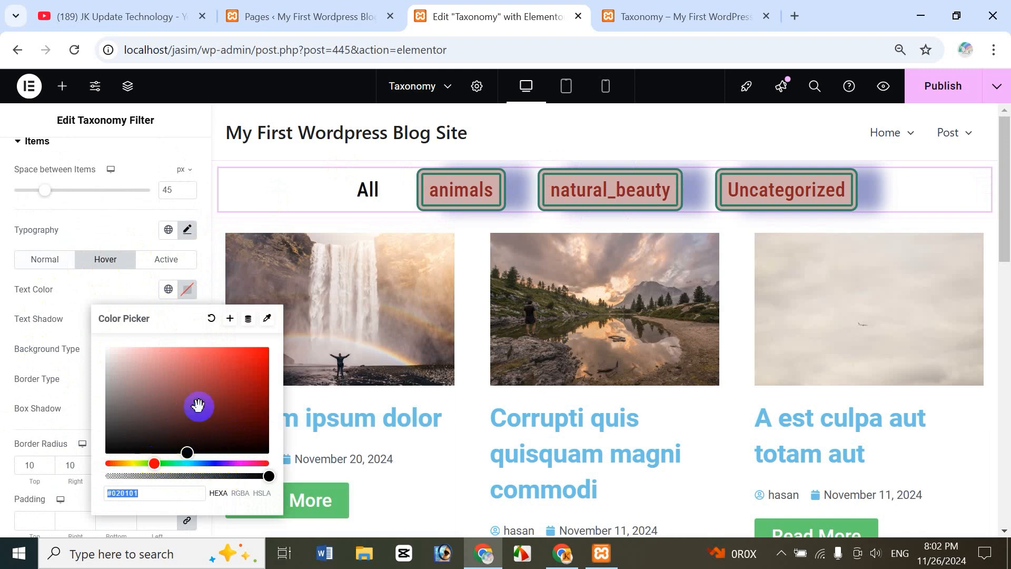
pyautogui.click(159, 463)
pyautogui.click(214, 377)
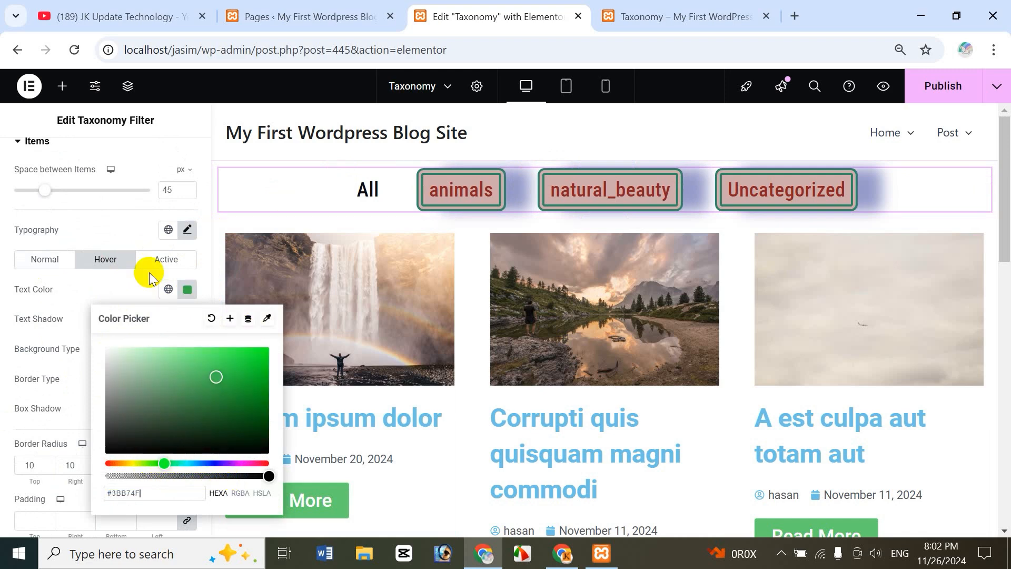
pyautogui.click(84, 289)
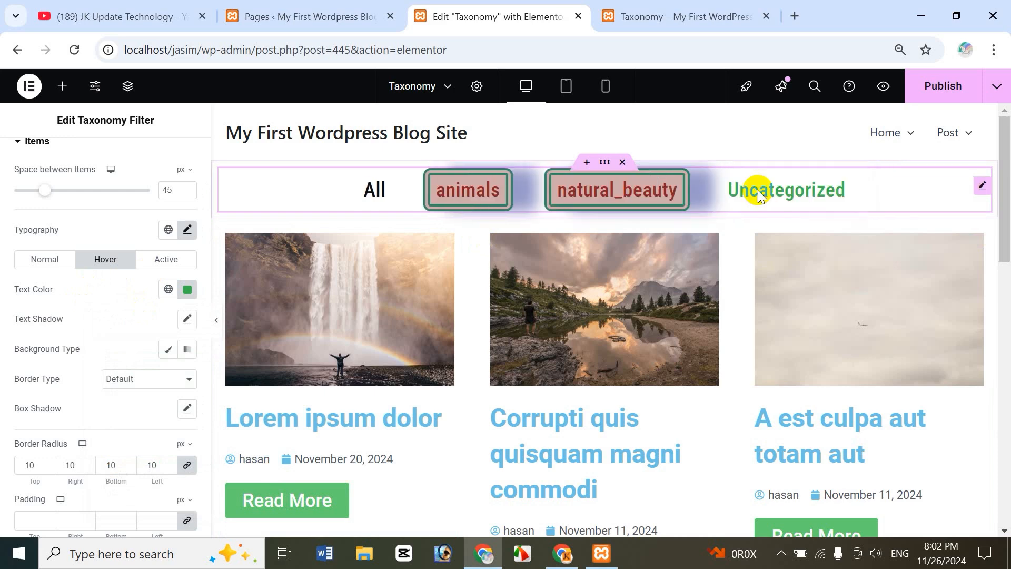
# - Add a text shadow to the hover state of the filter items and increase its blur
pyautogui.click(186, 320)
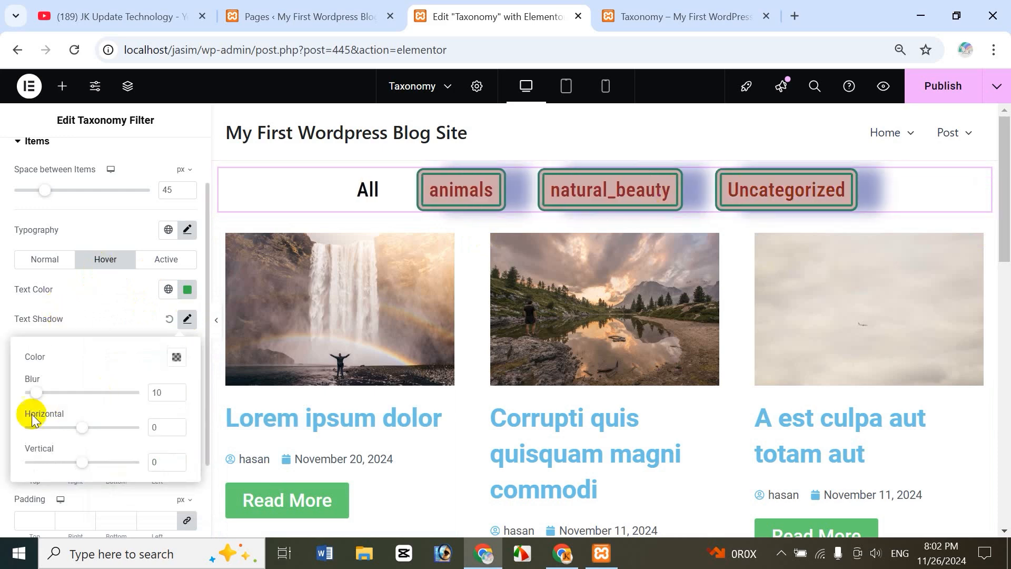
pyautogui.moveTo(35, 393); pyautogui.dragTo(83, 395)
pyautogui.click(134, 289)
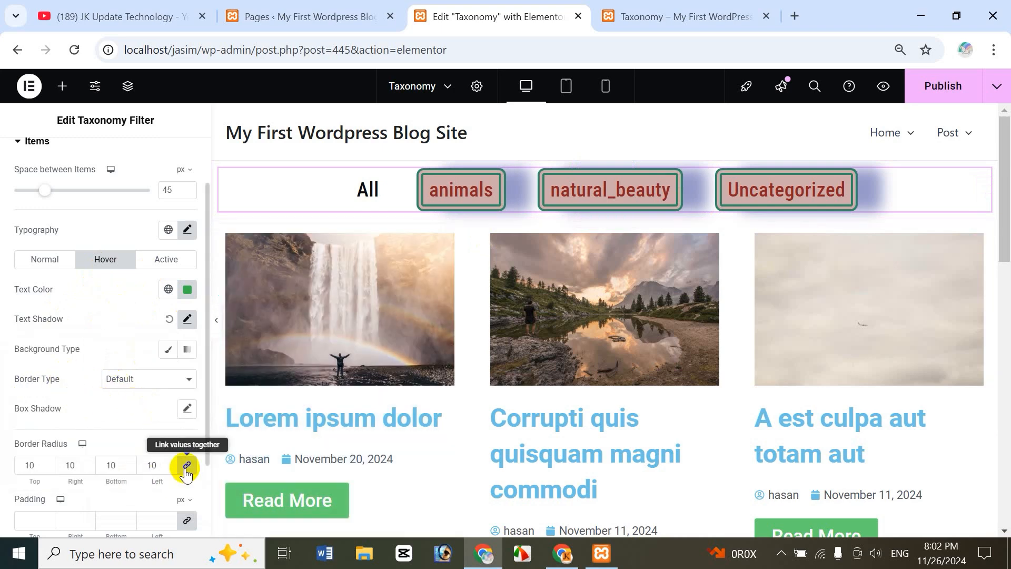
# - Set the active-state text color of the filter items to red #D11C1C and test it by activating the Uncategorized filter
pyautogui.click(167, 260)
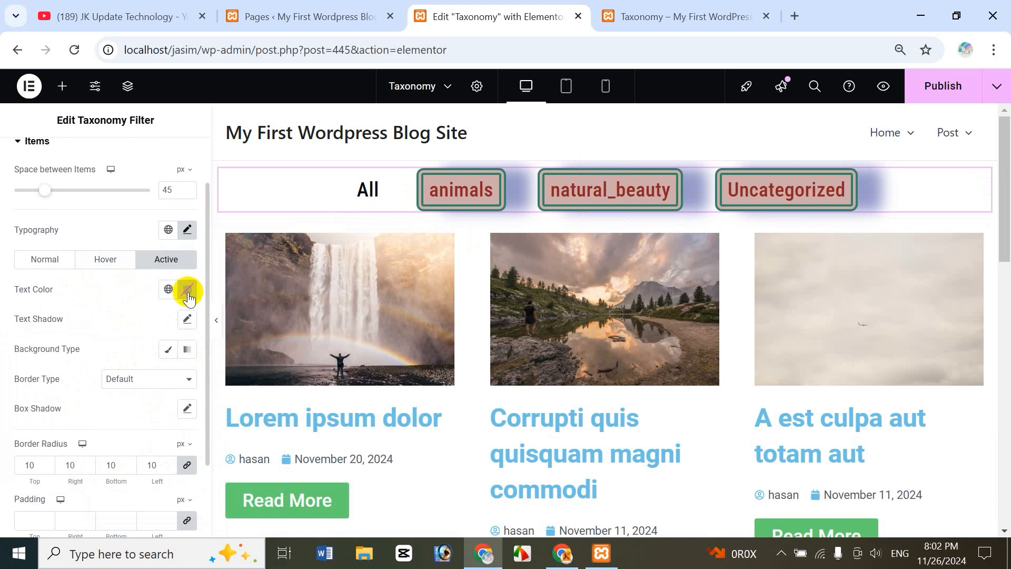
pyautogui.click(188, 290)
pyautogui.click(242, 379)
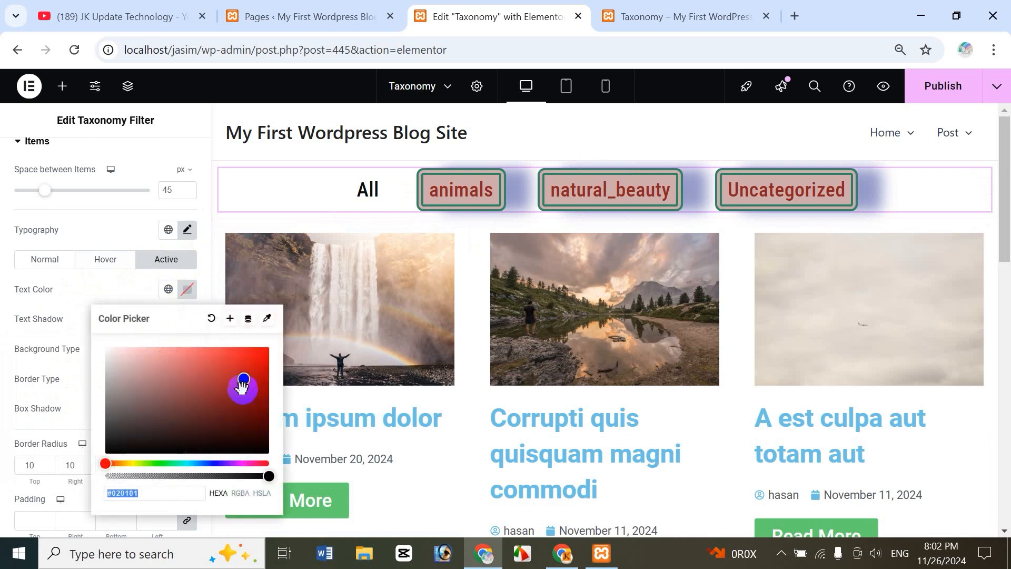
pyautogui.click(246, 364)
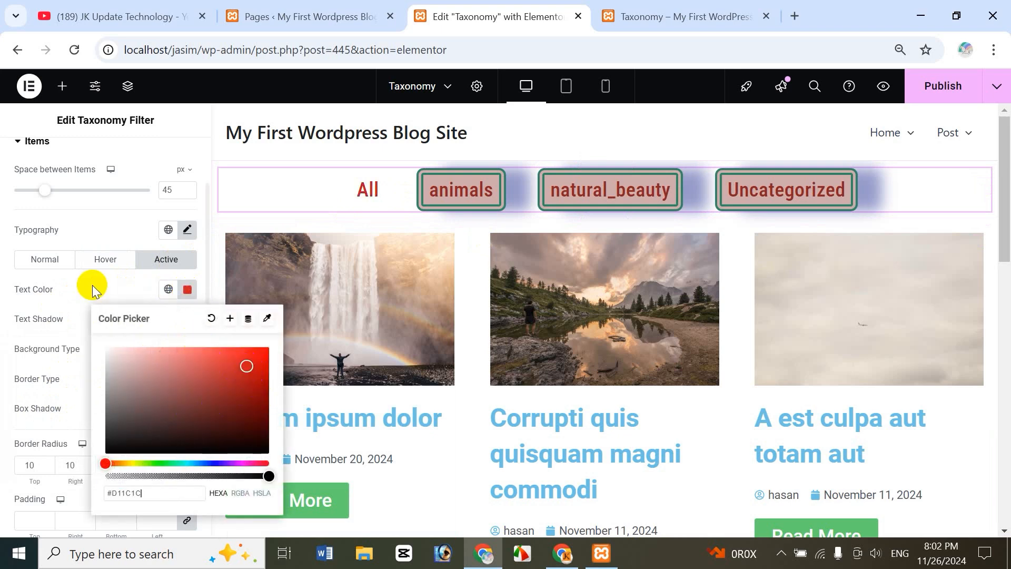
pyautogui.click(84, 284)
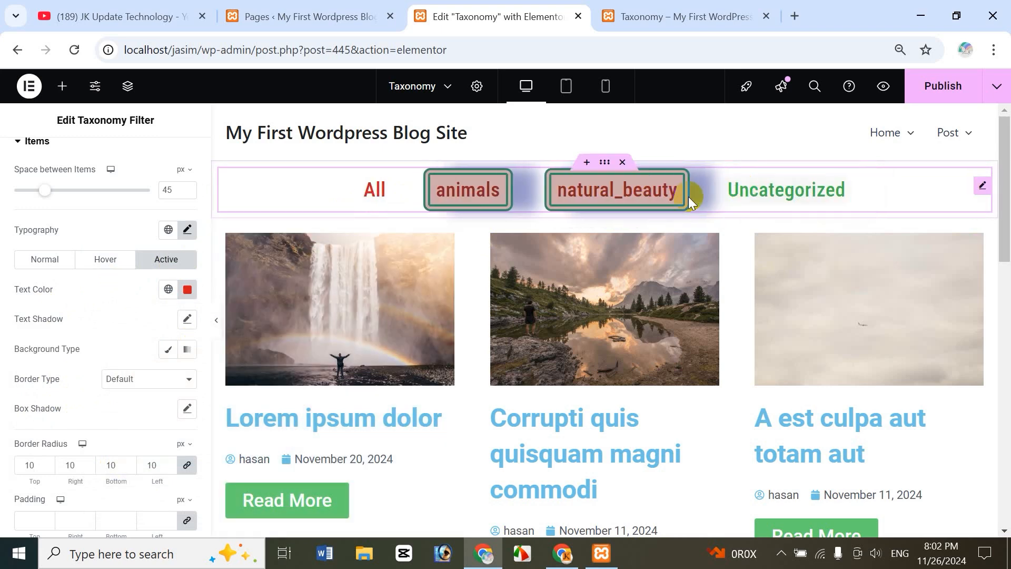
pyautogui.click(785, 195)
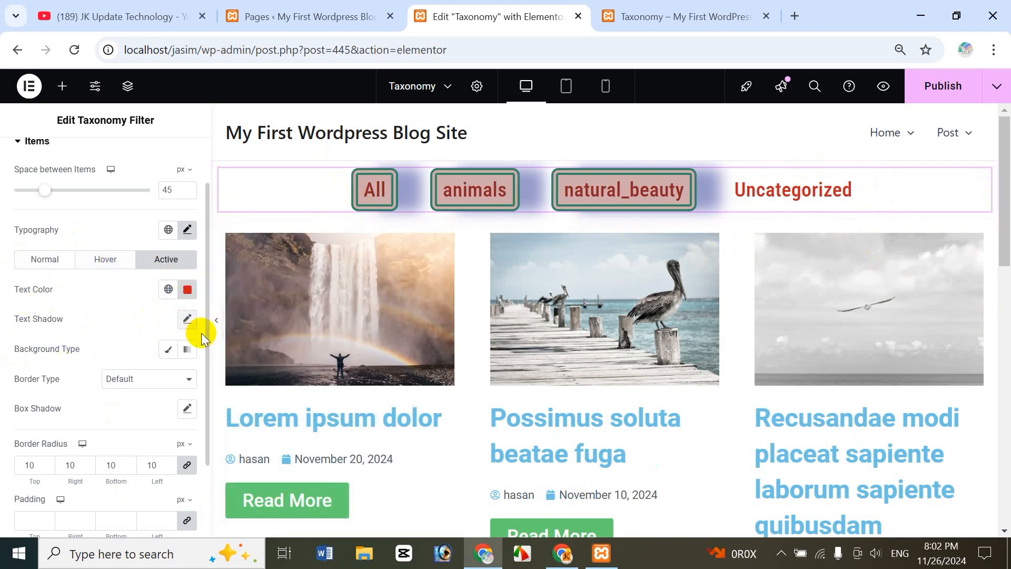
# - Review the Taxonomy Filter's remaining item style options and its layout settings for loop grid, taxonomy, direction and alignment
pyautogui.scroll(-1, 206, 386)
pyautogui.scroll(-3, 207, 386)
pyautogui.scroll(7, 189, 424)
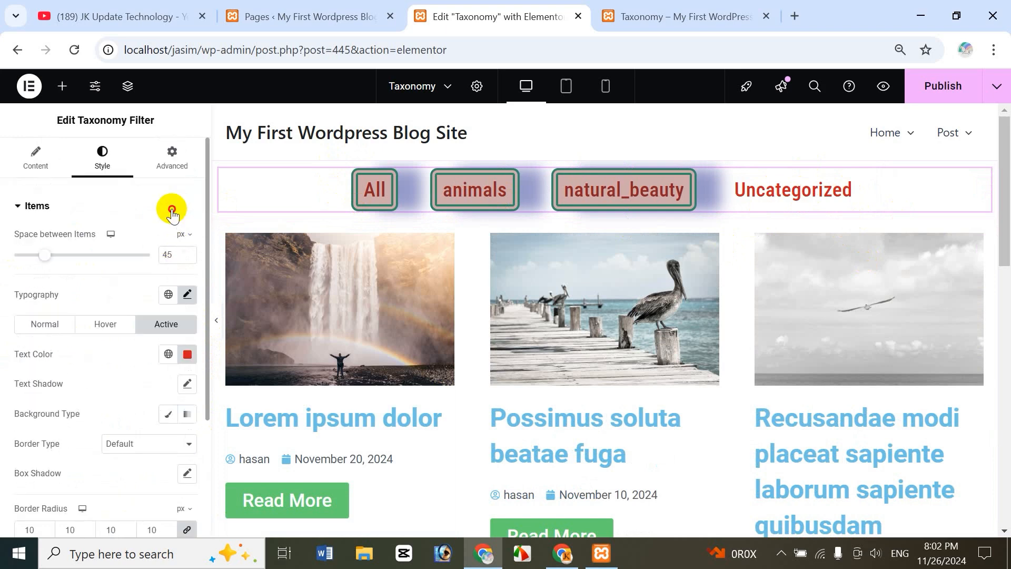
pyautogui.click(37, 167)
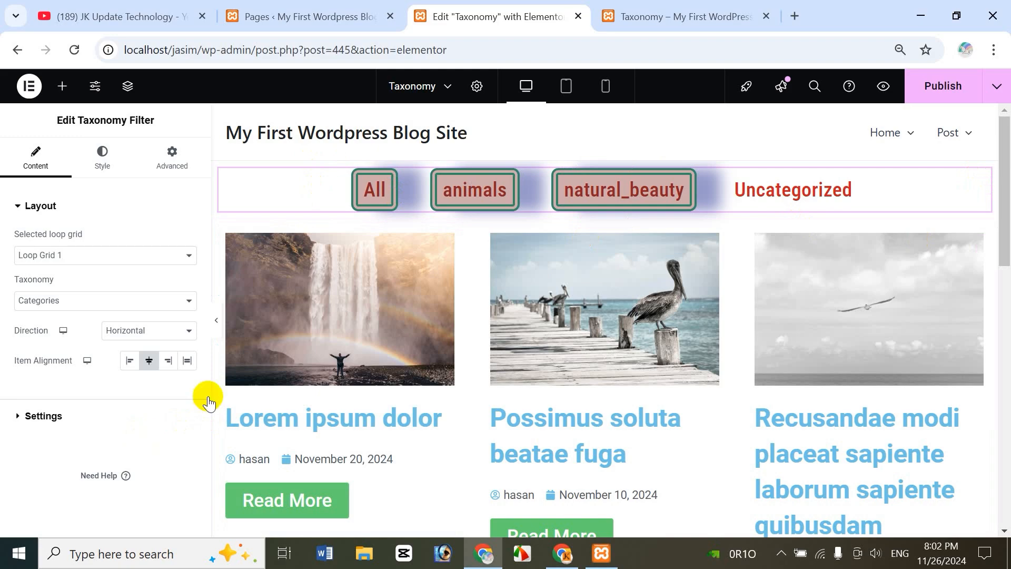
pyautogui.moveTo(1006, 266); pyautogui.dragTo(1006, 177)
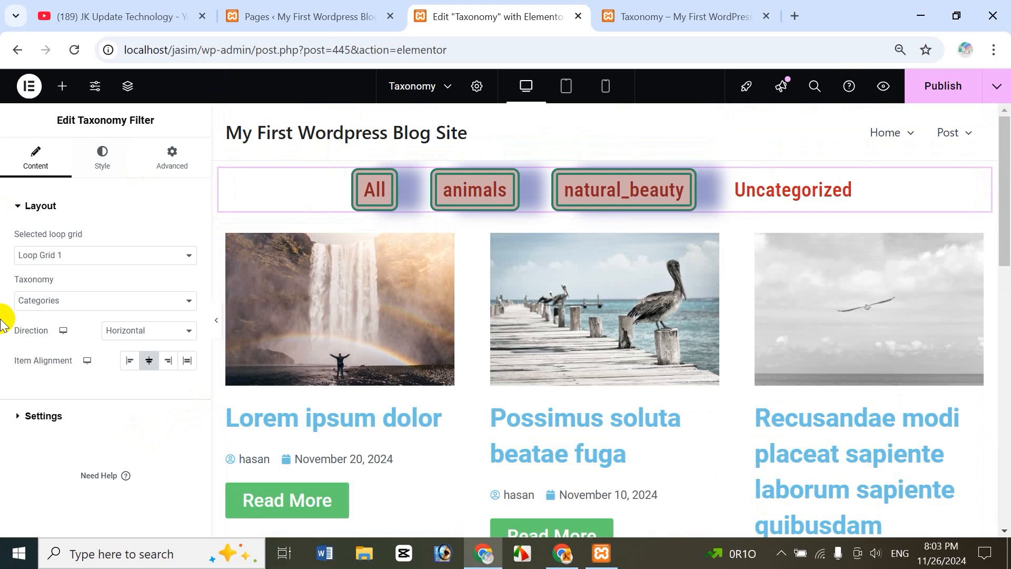
pyautogui.click(58, 300)
pyautogui.click(9, 279)
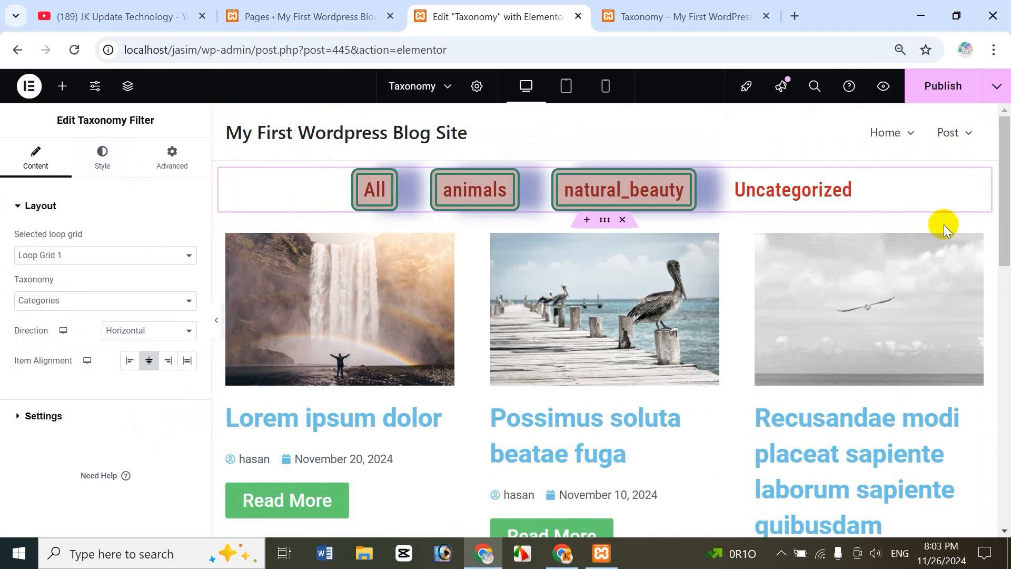
# - Publish the Taxonomy page and reload its live version to check the styled filter items
pyautogui.click(953, 88)
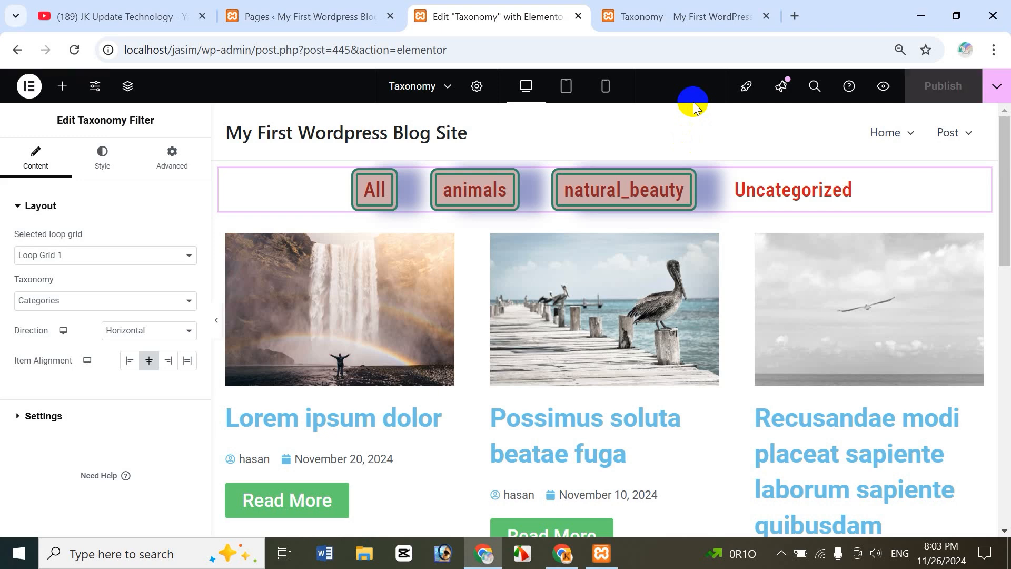
pyautogui.click(997, 86)
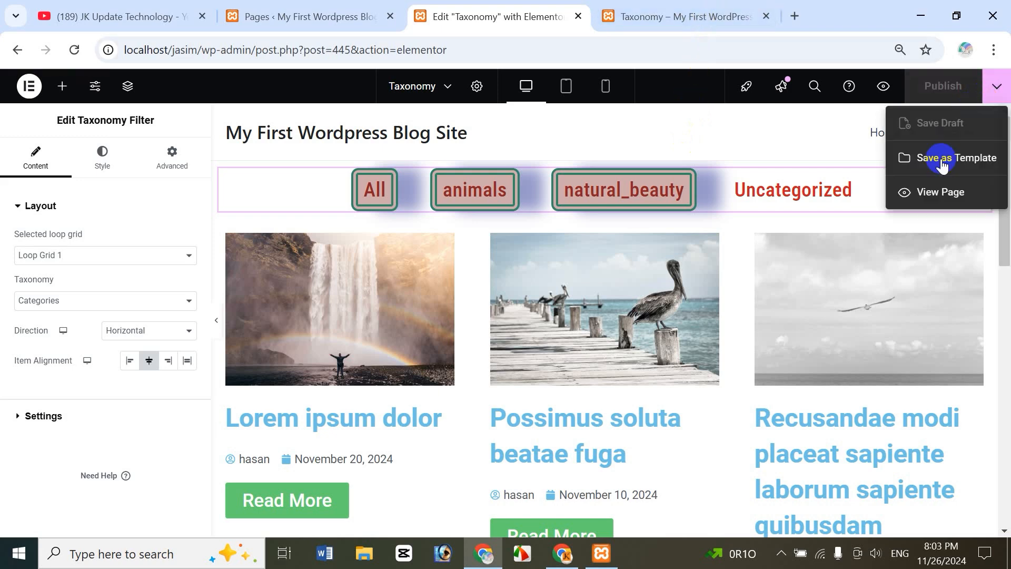
pyautogui.click(735, 20)
pyautogui.click(68, 50)
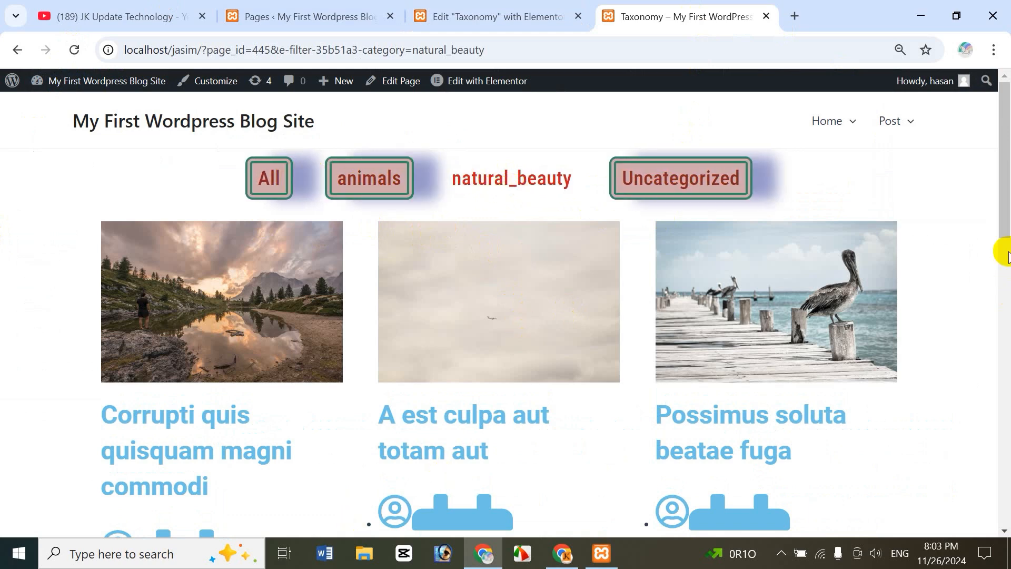
pyautogui.moveTo(1010, 217); pyautogui.dragTo(1010, 192)
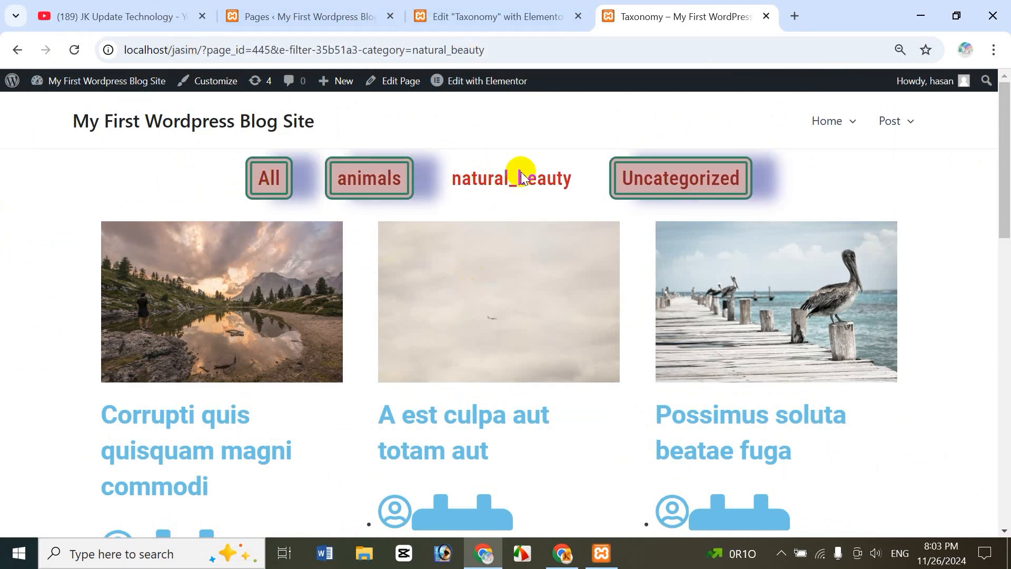
pyautogui.moveTo(1004, 203); pyautogui.dragTo(963, 125)
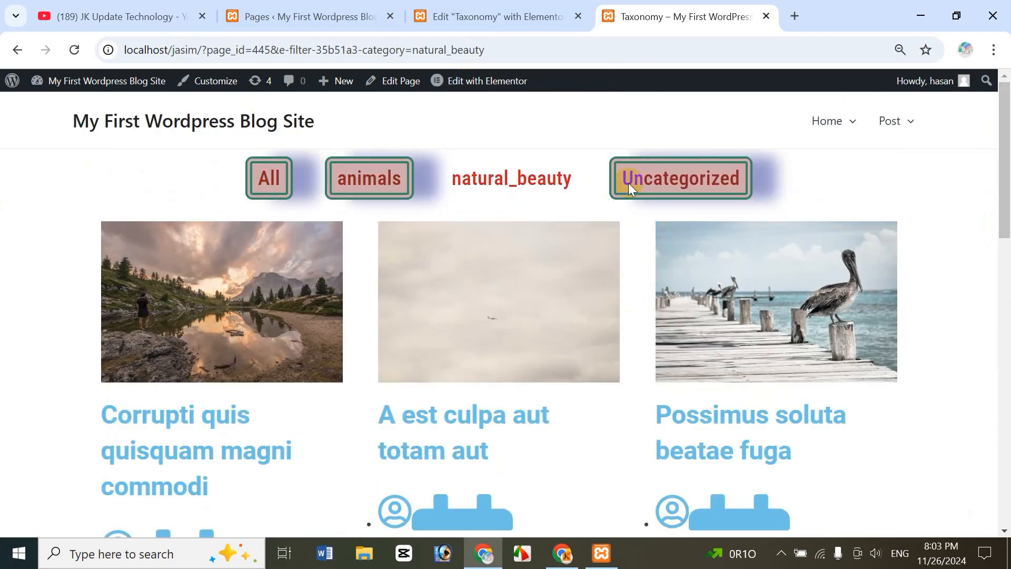
# - Switch to the JK Update Technology channel's video list on YouTube
pyautogui.click(534, 13)
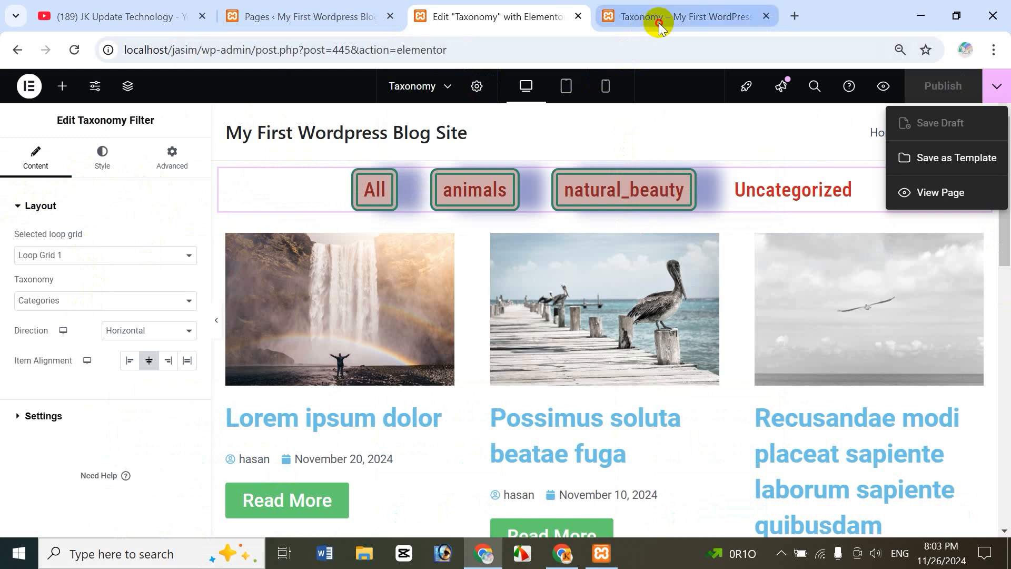
pyautogui.click(621, 16)
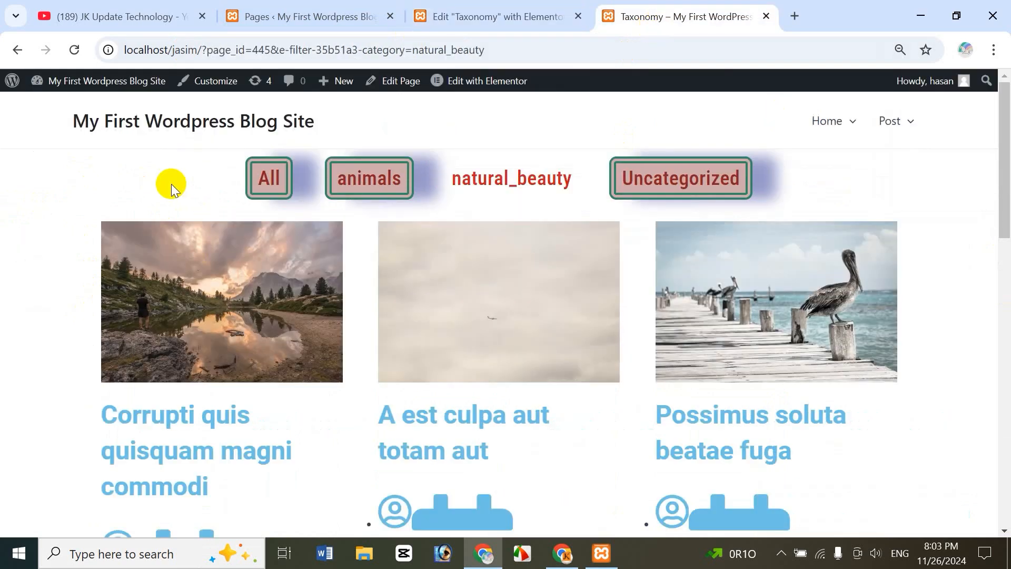
pyautogui.click(99, 13)
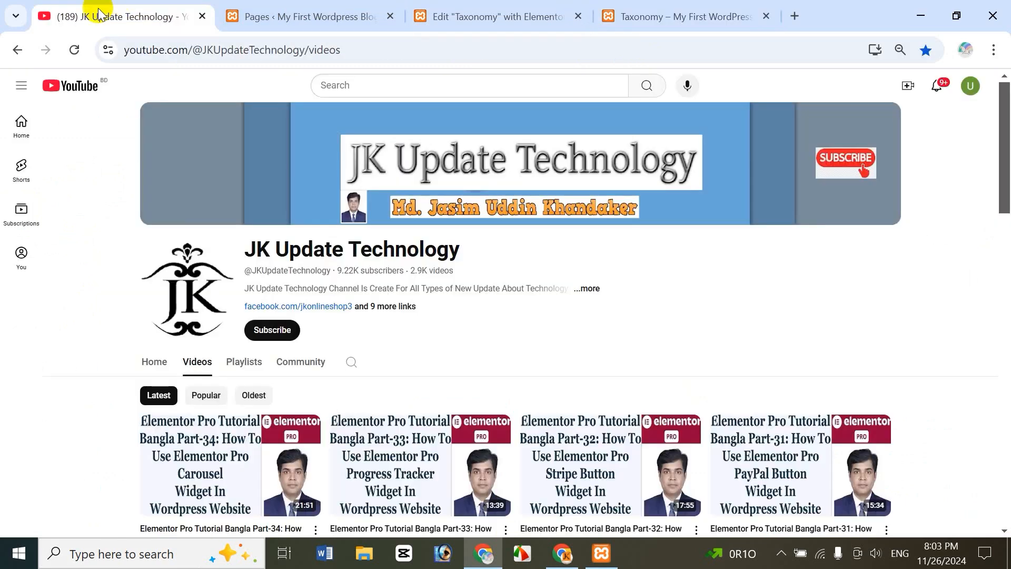